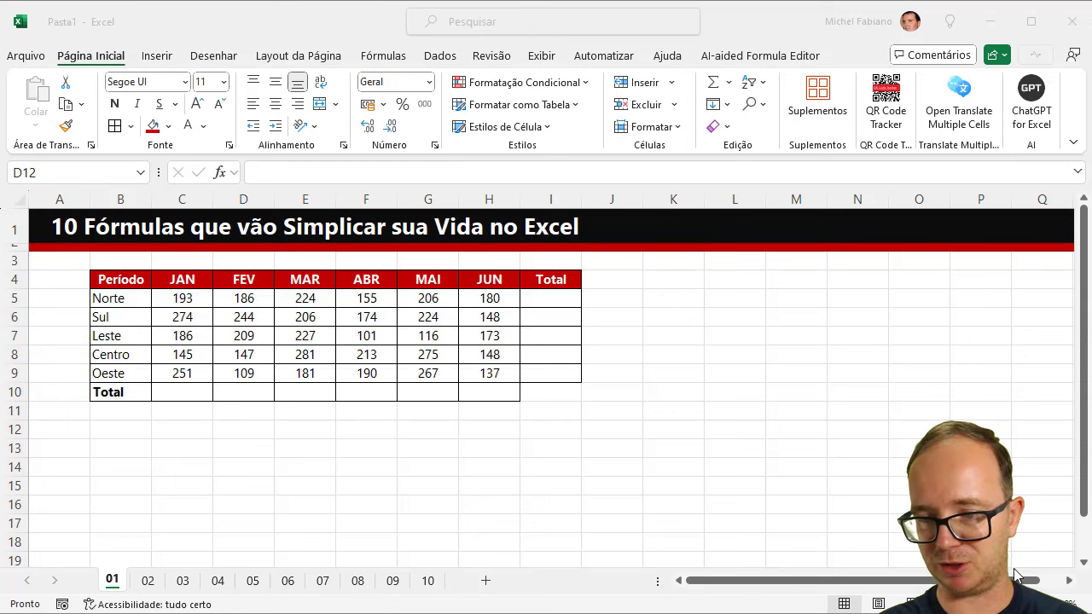
Try an AutoSum total for Norte in I5, fill it down, then clear those totals.
scroll(546, 384, "up", 1, "ctrl")
scroll(546, 384, "up", 1, "ctrl")
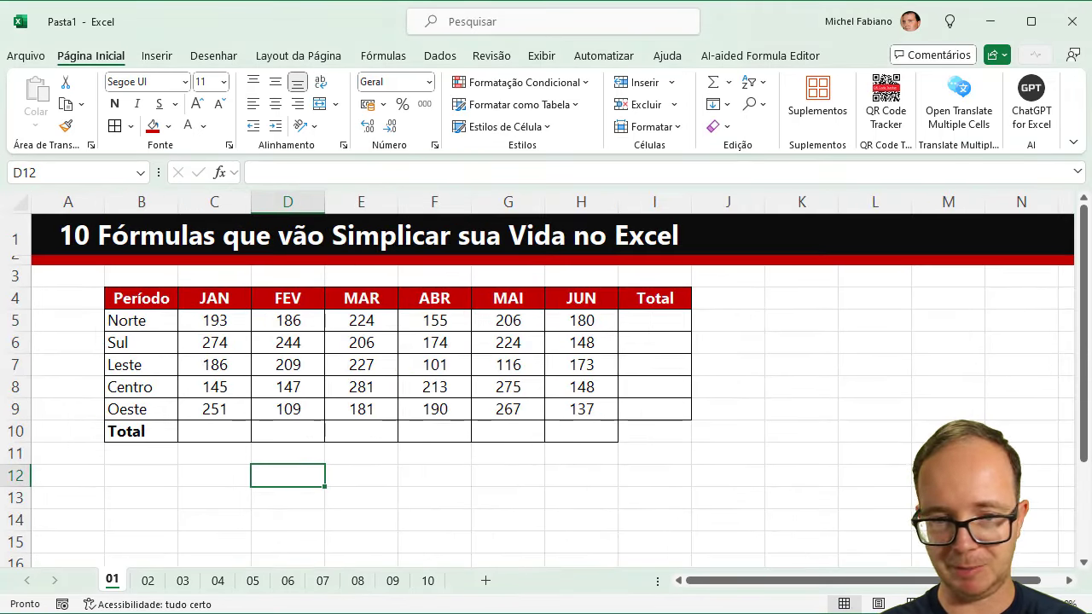
scroll(546, 383, "up", 1, "ctrl")
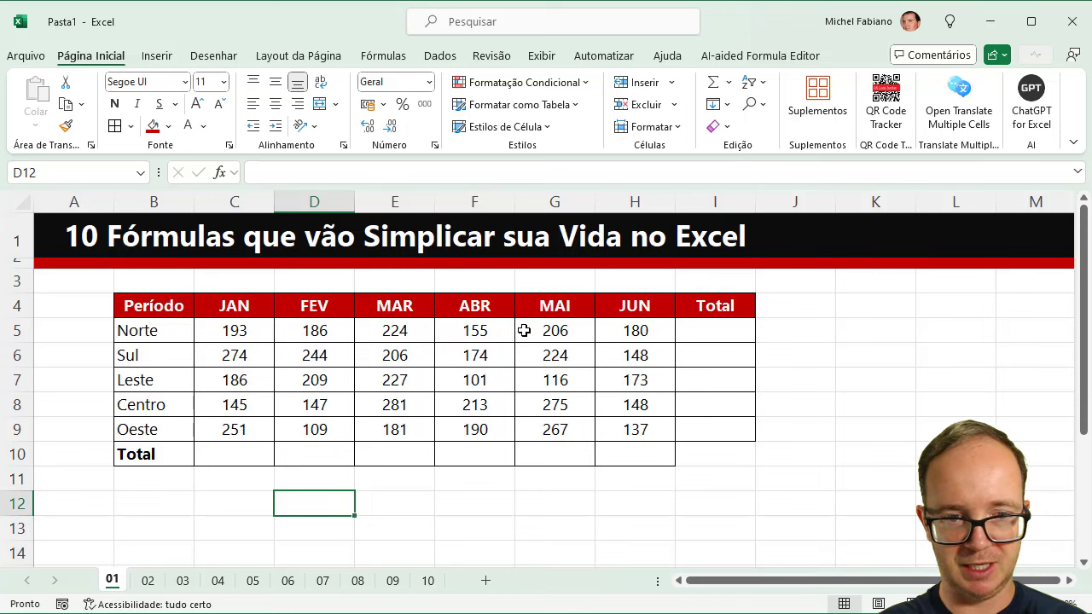
left_click(711, 333)
key("alt+equal")
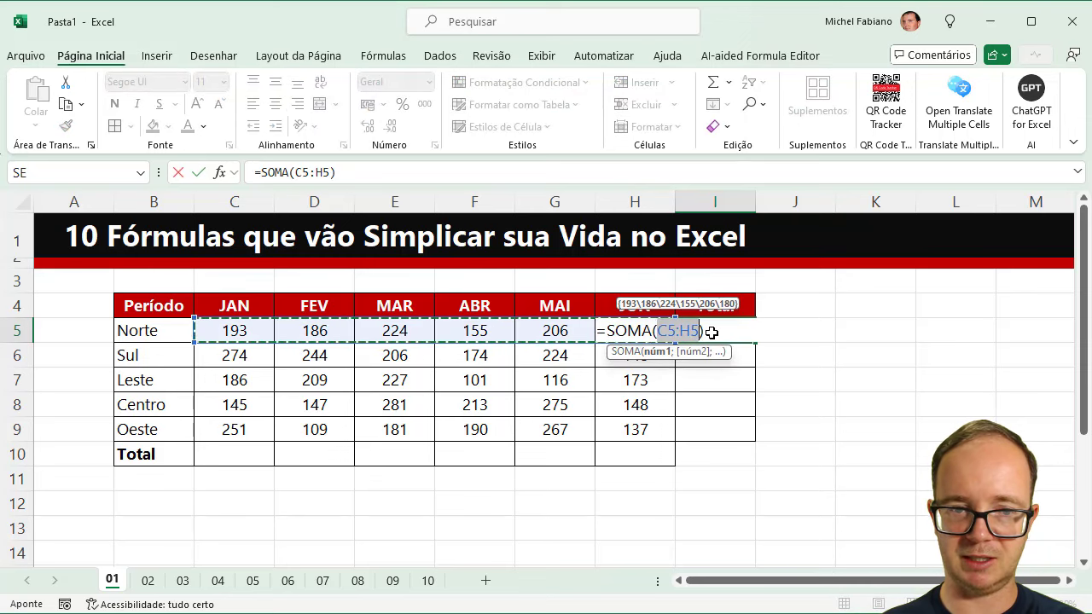
key("Return")
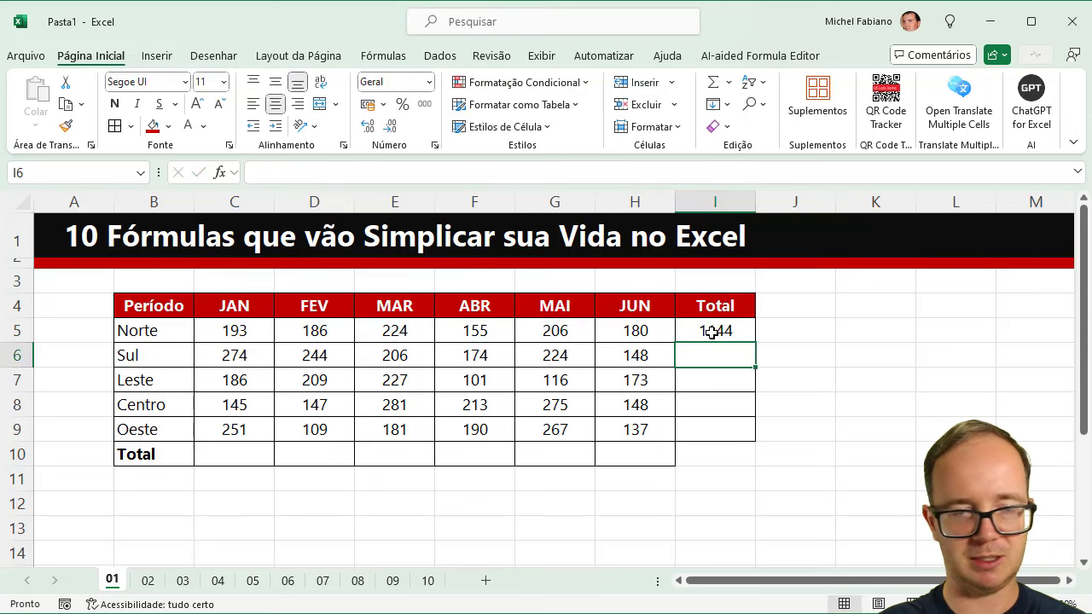
left_click(712, 333)
double_click(754, 341)
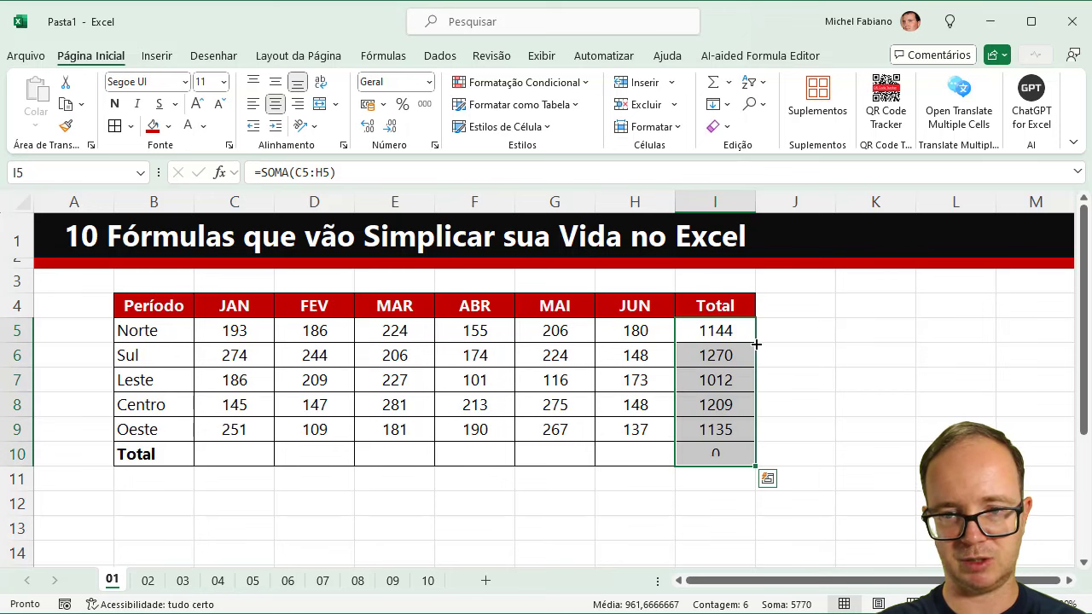
left_click_drag(742, 334, 741, 456)
key("Delete")
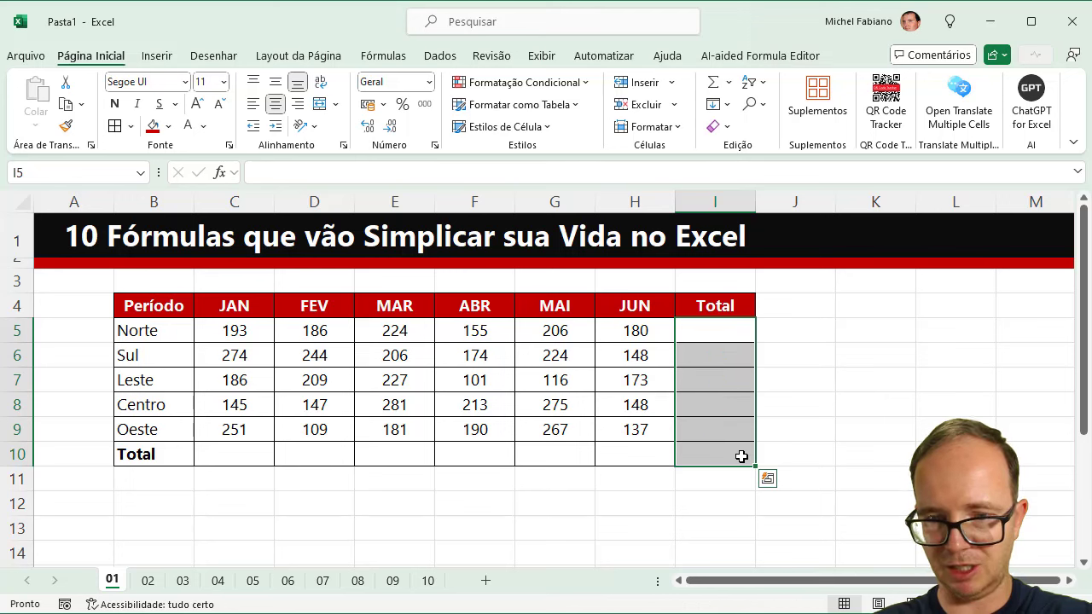
AutoSum month totals C10:H10 and region totals I5:I9 together, bolding the region totals.
left_click_drag(234, 455, 613, 452)
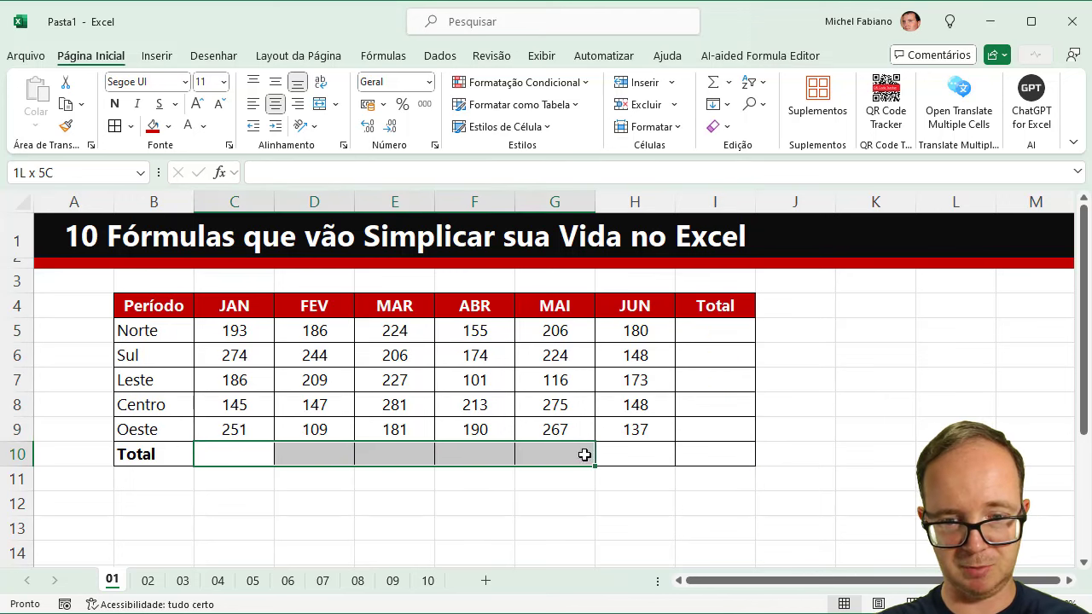
left_click_drag(737, 335, 724, 432)
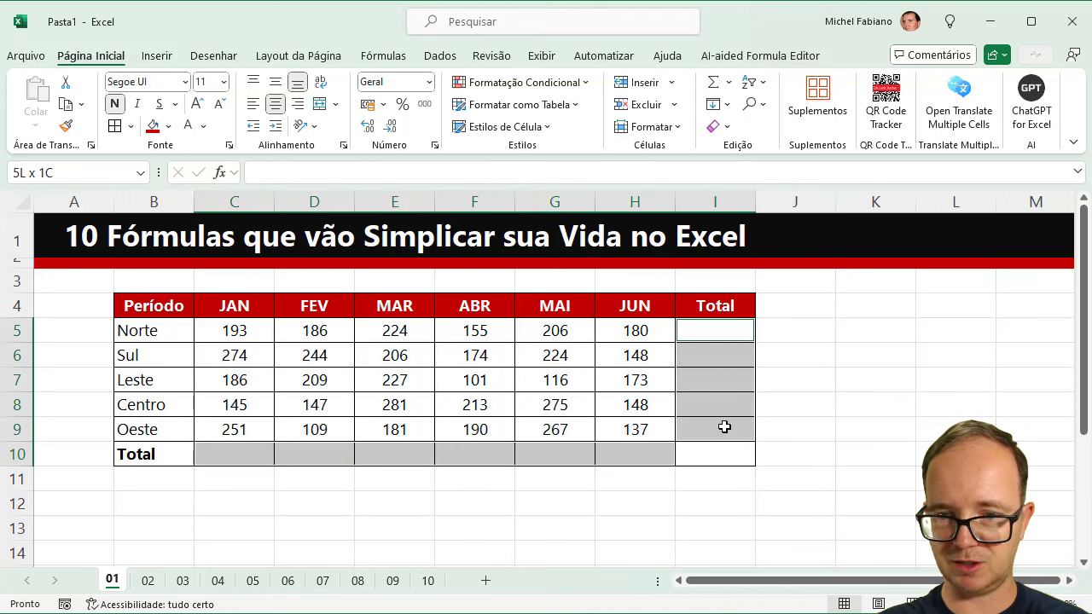
key("alt+equal")
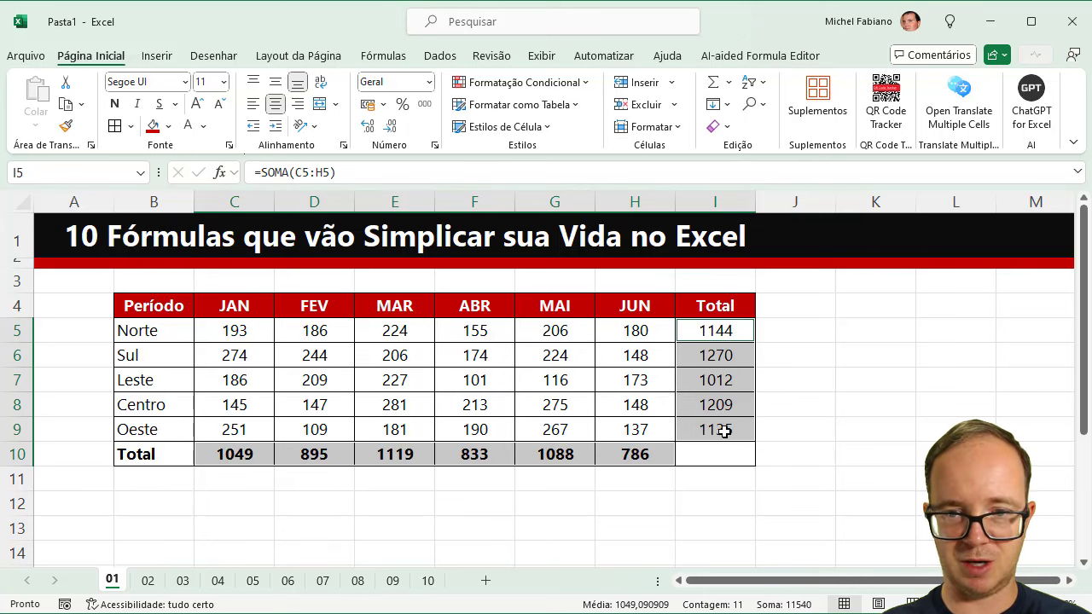
key("ctrl+n")
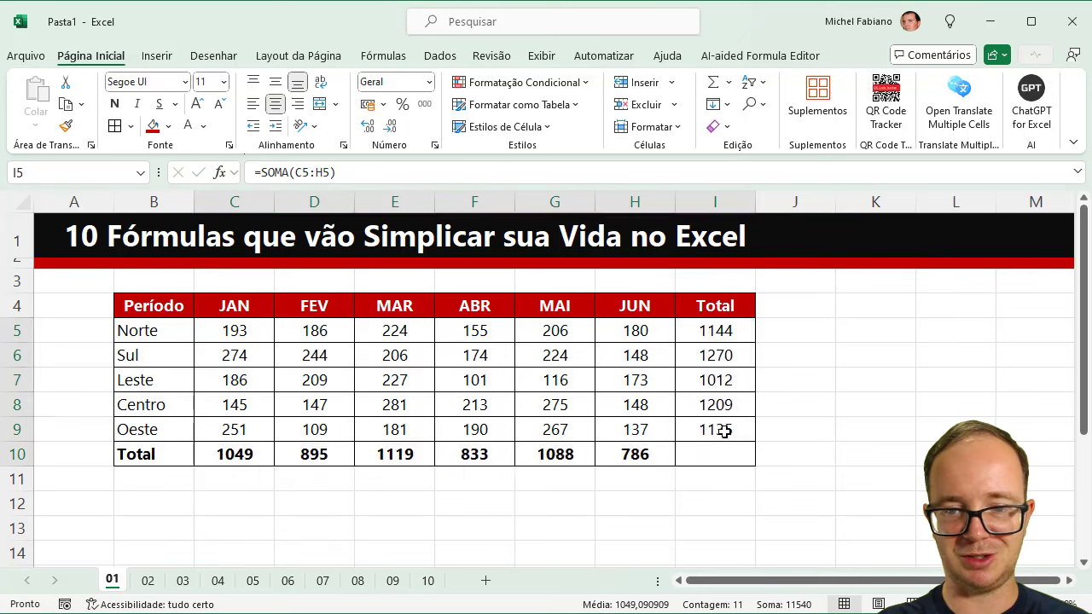
left_click(876, 410)
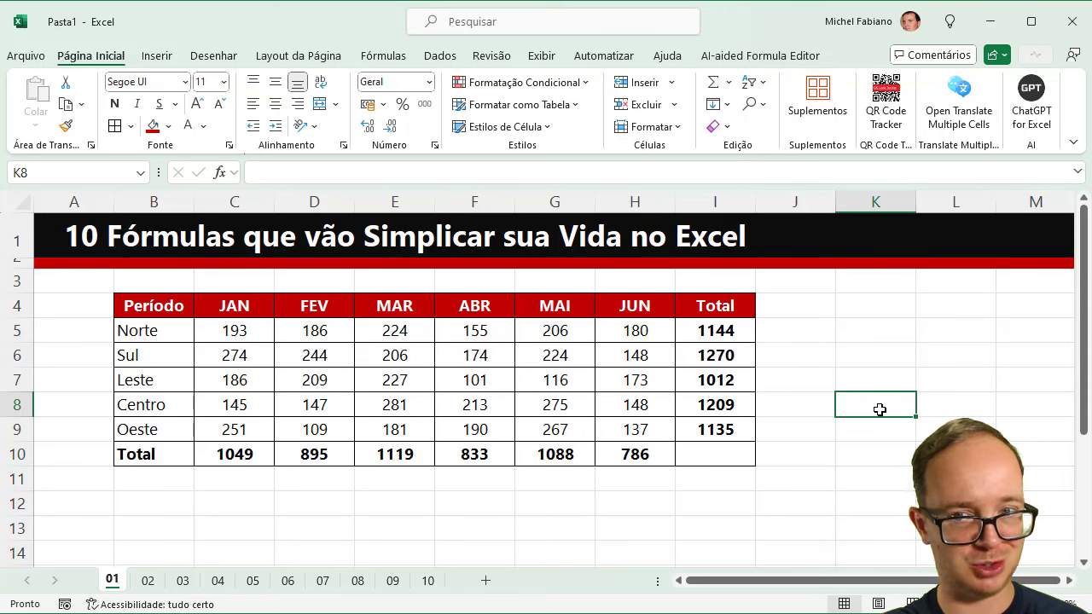
On sheet 02, enter =MÉDIA(C5:H5) in I5 and fill it down to I9 (190,667 to 189,167).
left_click(147, 583)
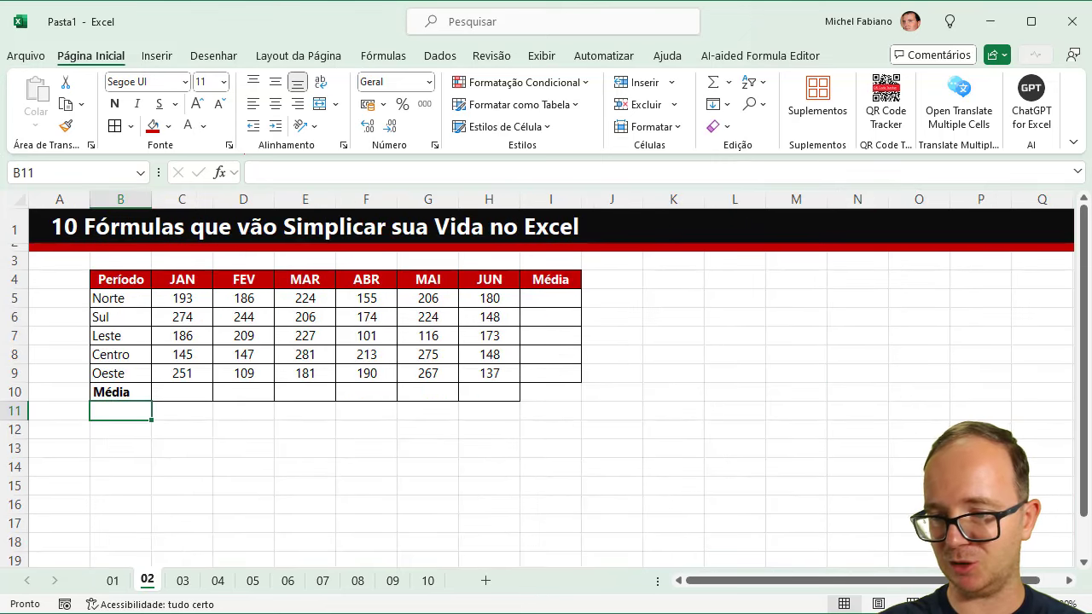
scroll(726, 358, "up", 2, "ctrl")
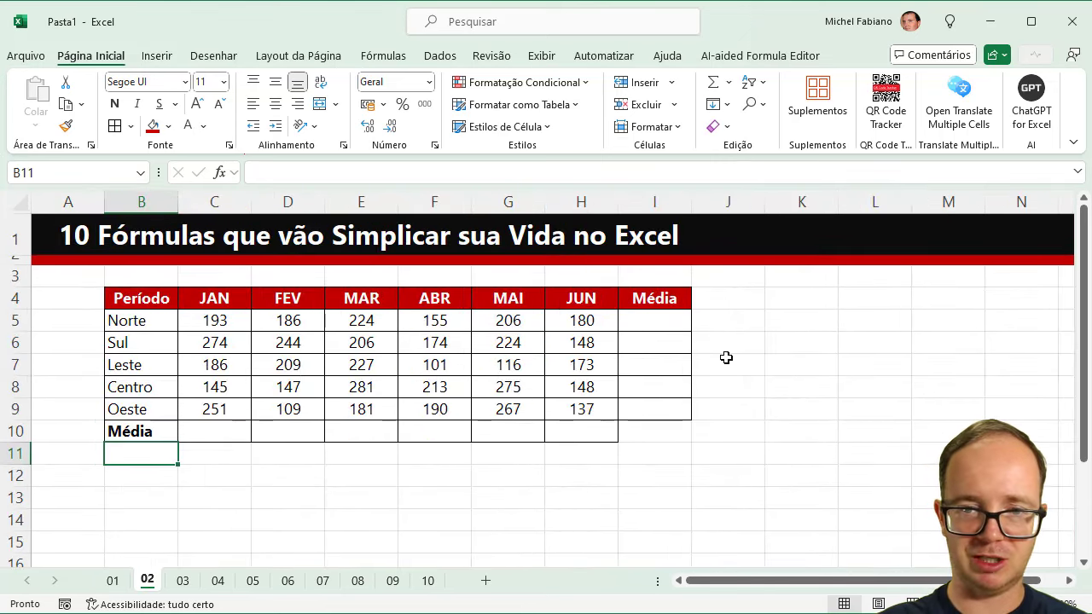
left_click(644, 314)
type("=mé")
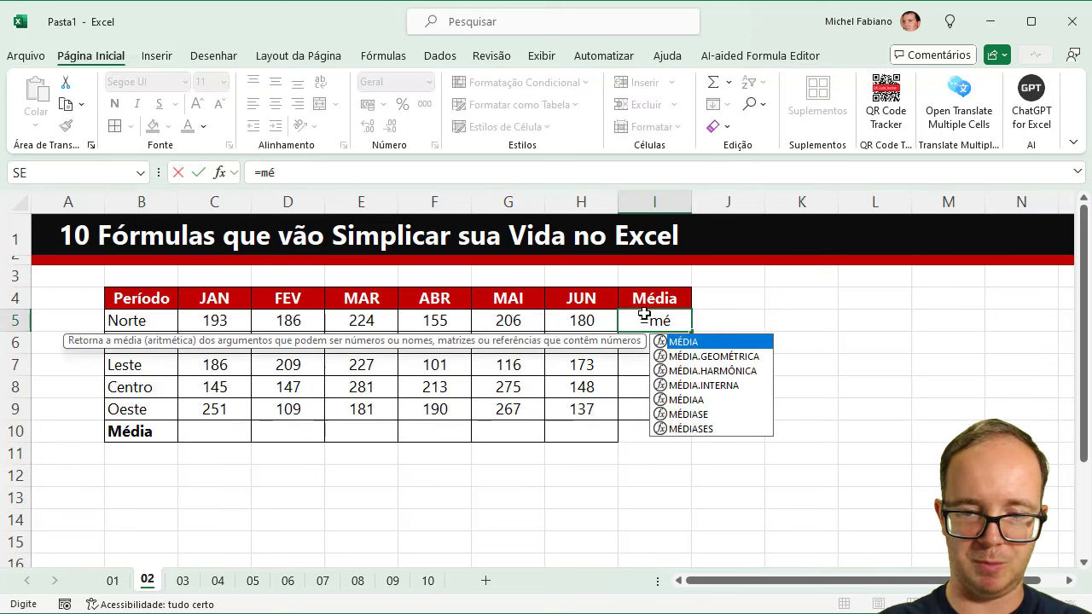
type("dia(")
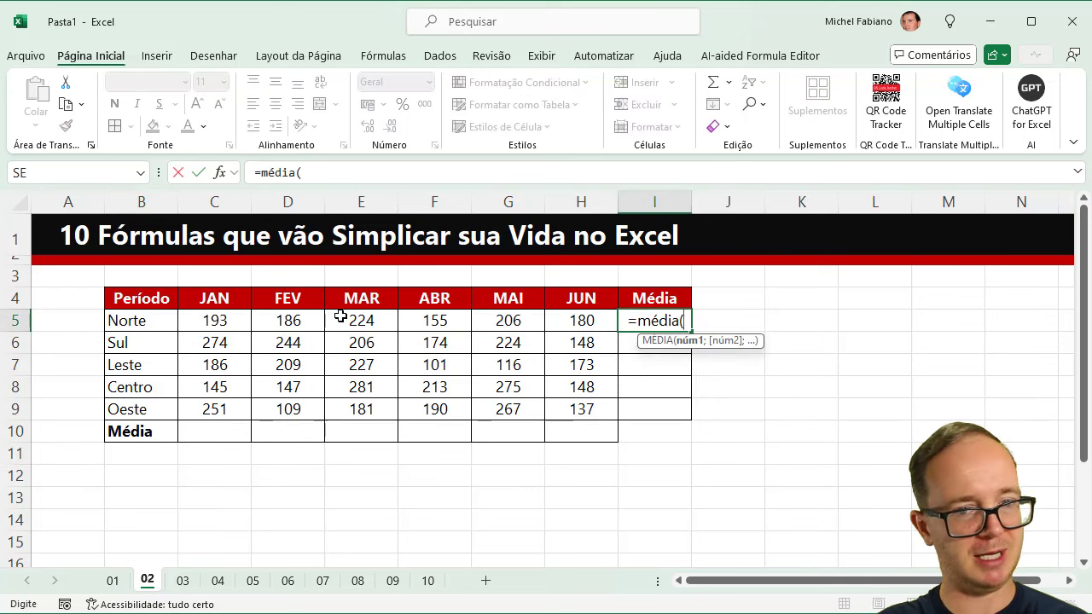
left_click_drag(228, 320, 574, 318)
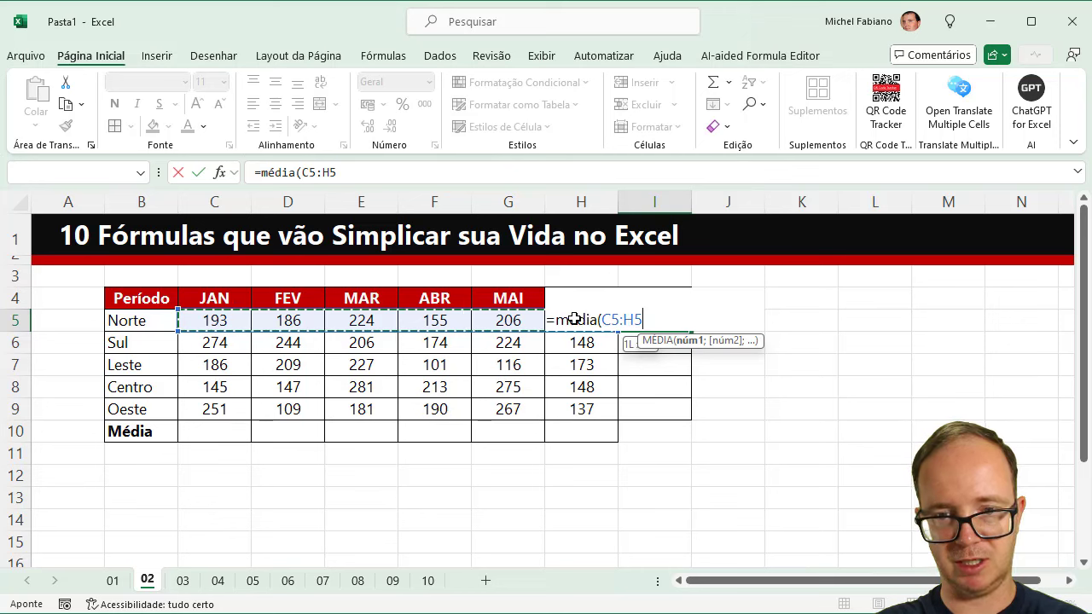
key("Return")
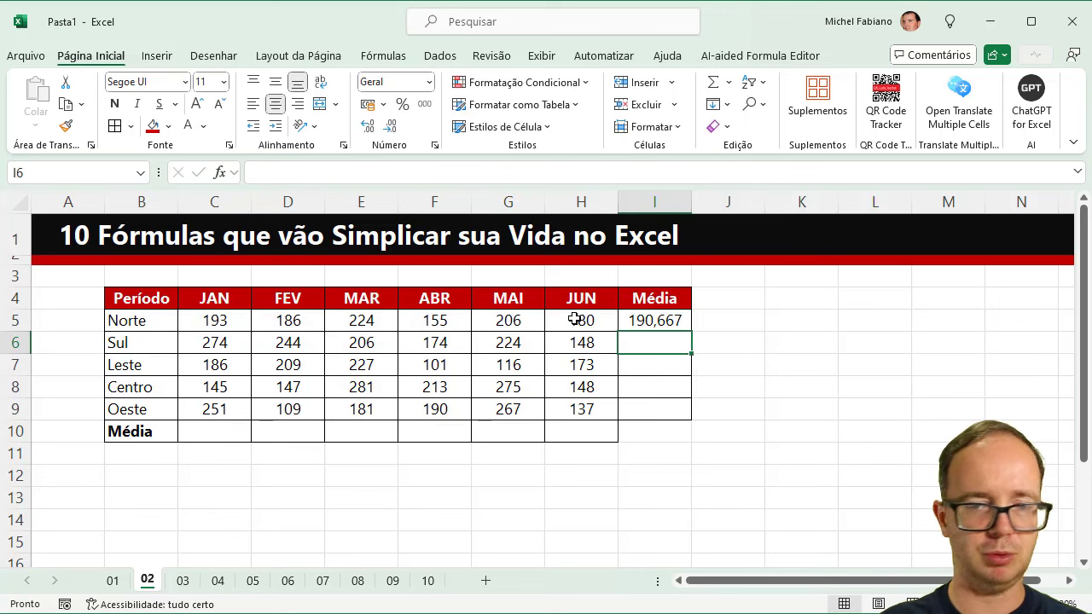
left_click(657, 325)
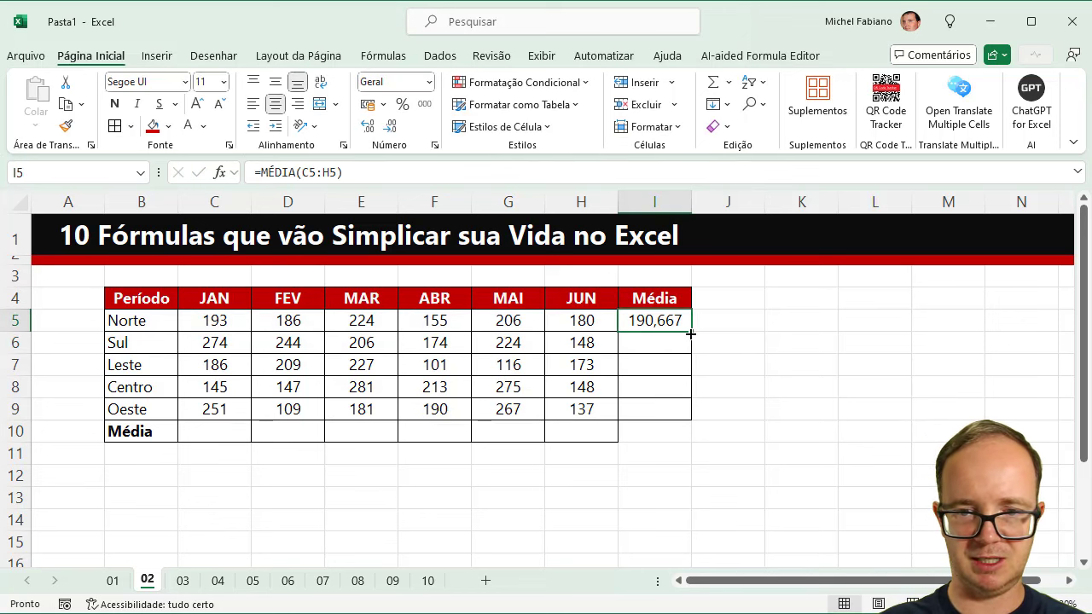
left_click_drag(690, 334, 690, 419)
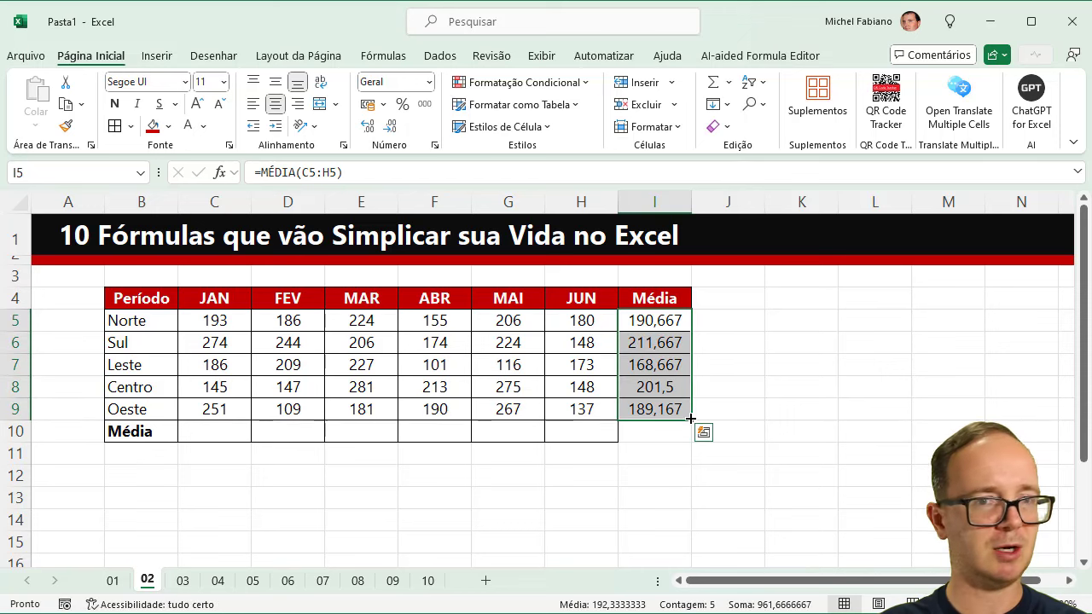
left_click_drag(217, 431, 568, 432)
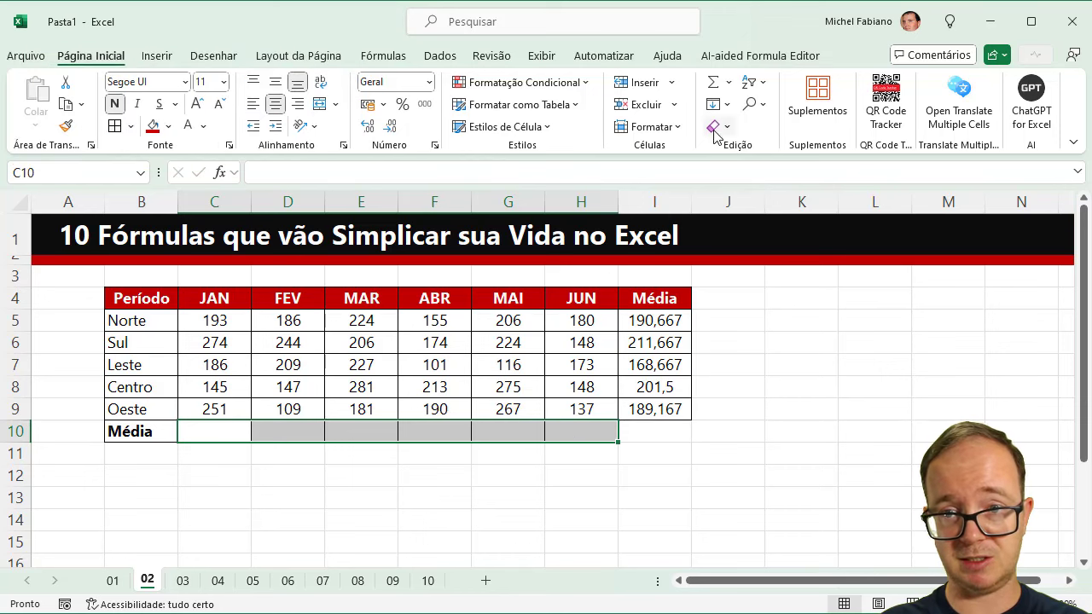
Fill C10:H10 with monthly averages (209,8 to 157,2) via AutoSum Média and bold I5:I9.
left_click(728, 83)
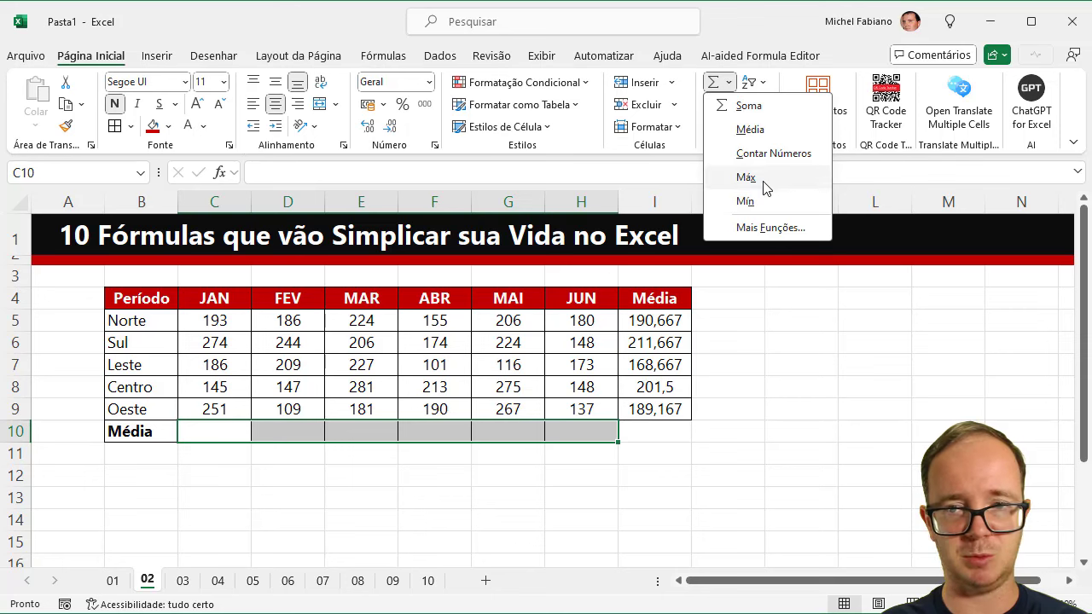
left_click(750, 130)
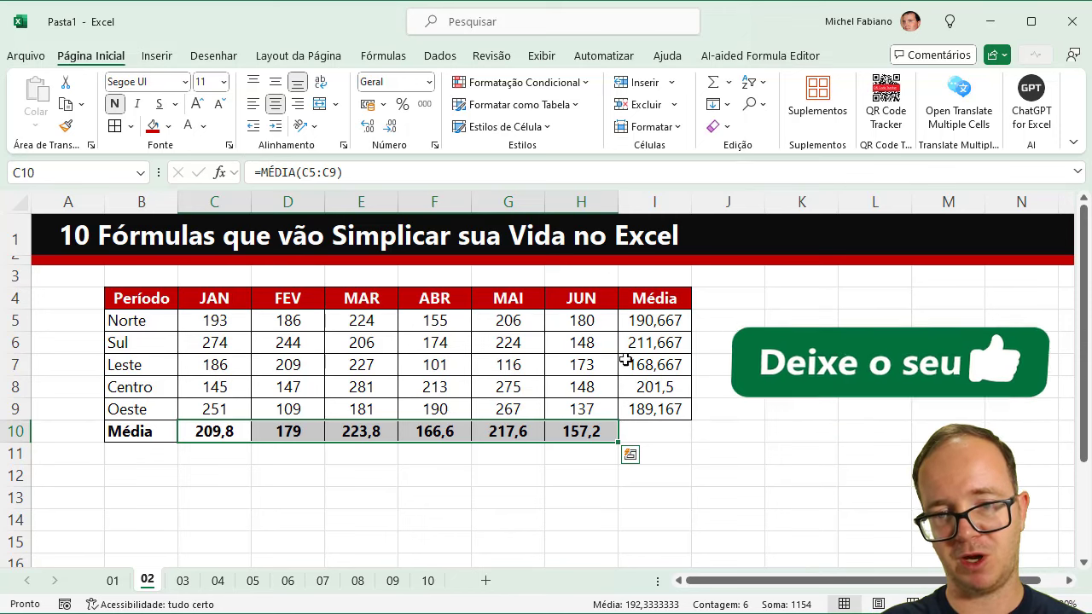
left_click_drag(653, 321, 651, 410)
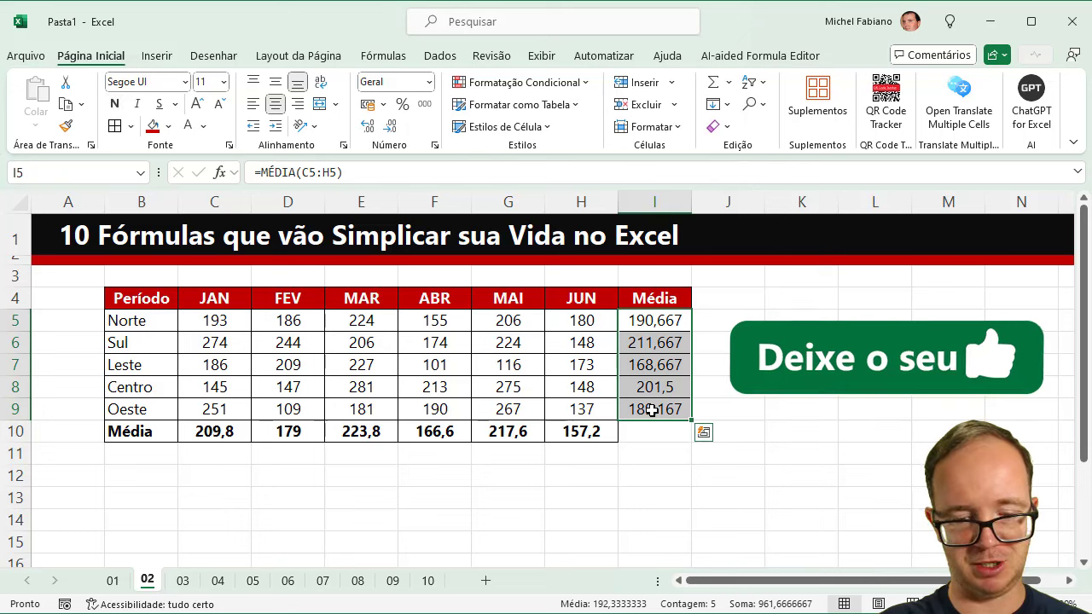
key("ctrl+n")
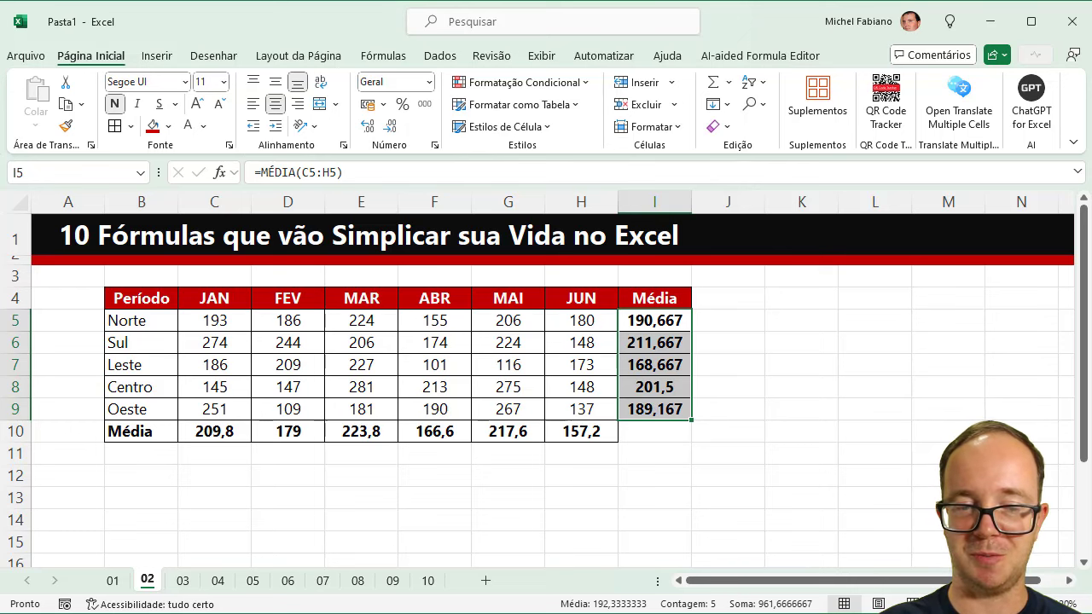
left_click(182, 582)
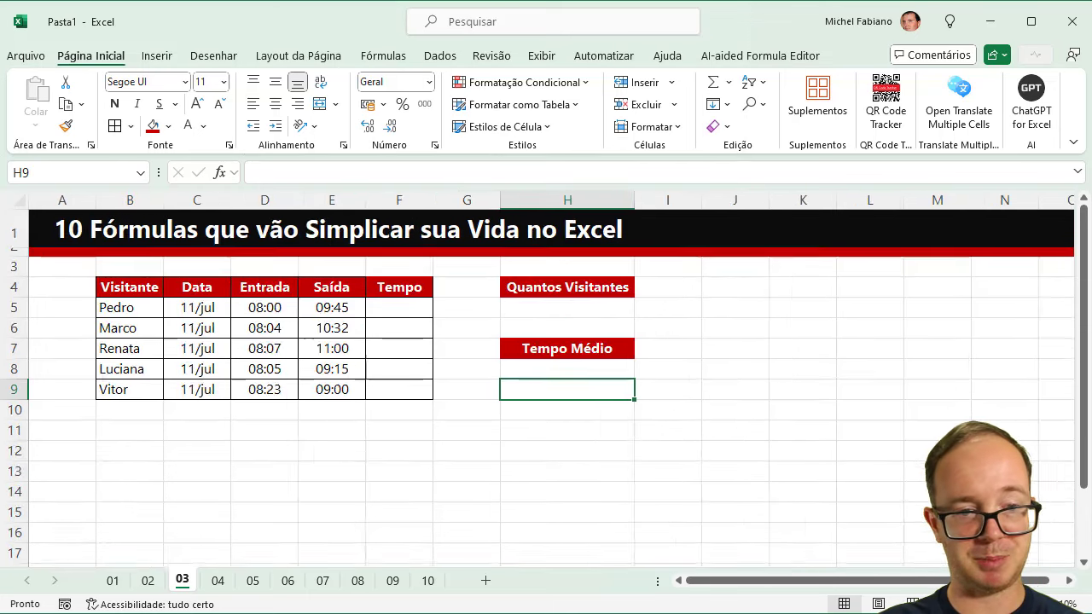
Enter =E5-D5 in F5 and copy it down to F9 (01:45 to 00:37).
scroll(546, 379, "up", 2, "ctrl")
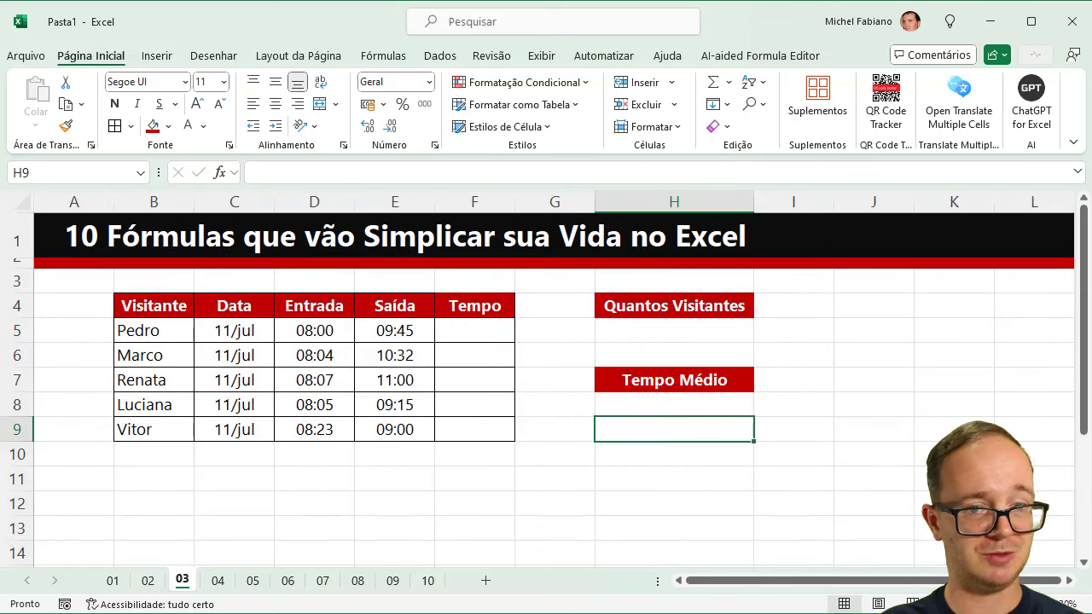
left_click(493, 332)
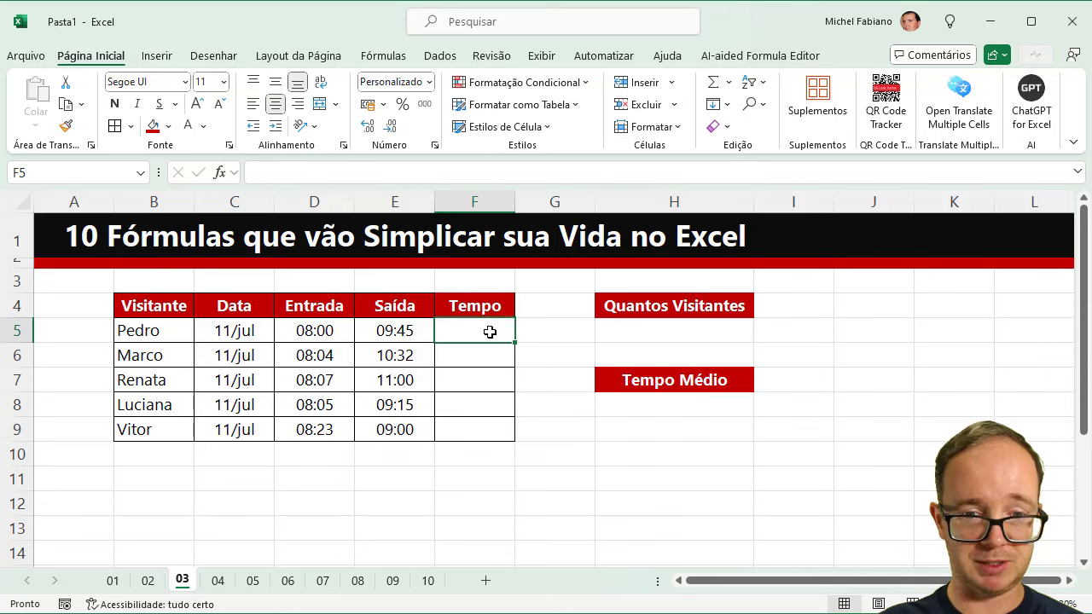
type("=")
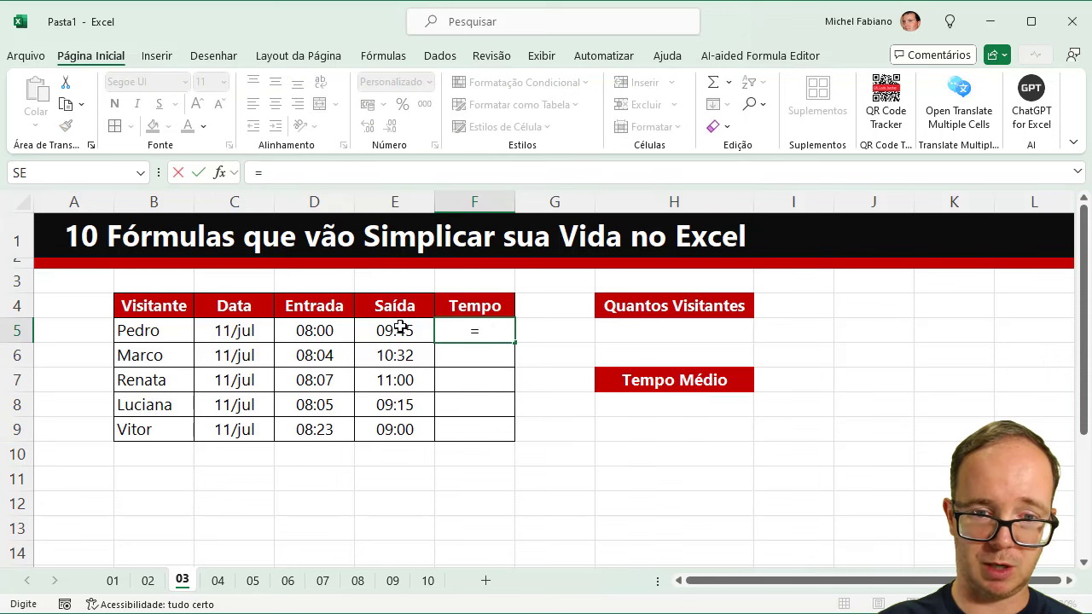
left_click(384, 330)
type("-")
left_click(325, 331)
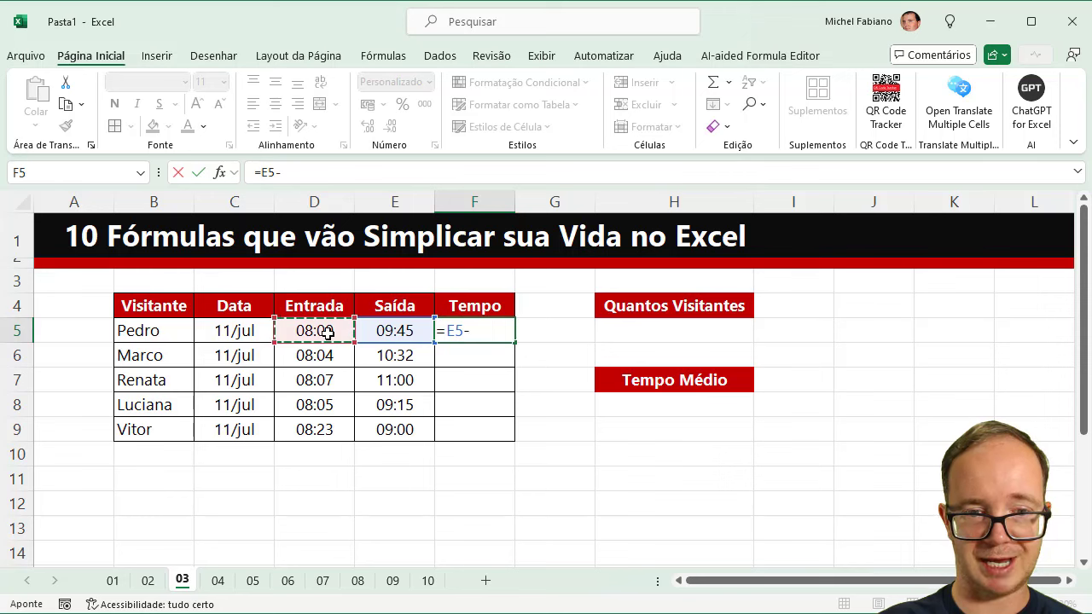
key("Return")
left_click(453, 333)
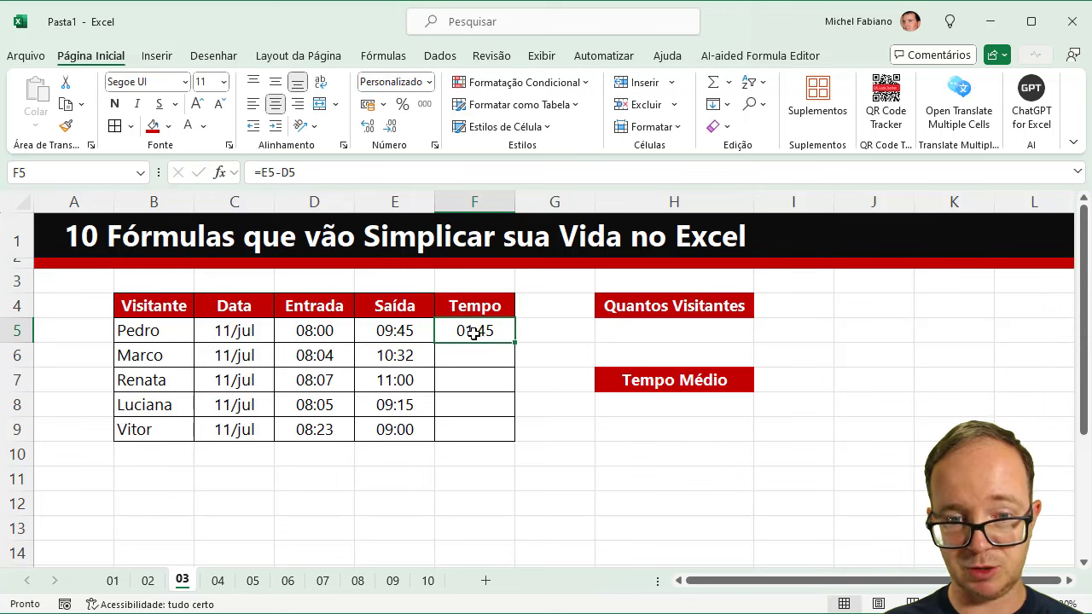
double_click(516, 344)
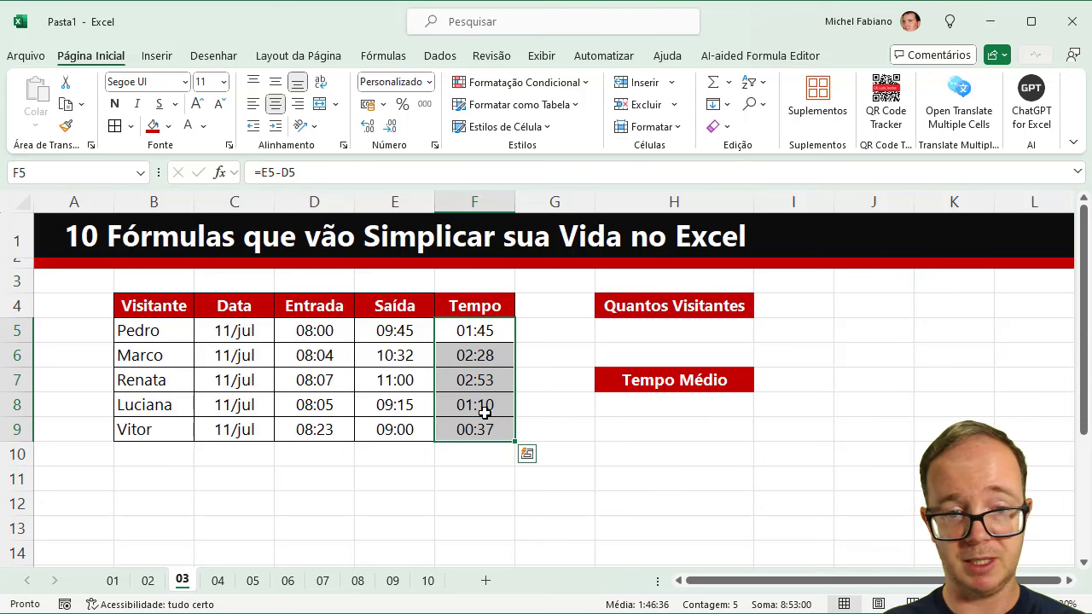
Count the visitors in H5 with =CONT.VALORES(B5:B13).
left_click(698, 333)
type("=")
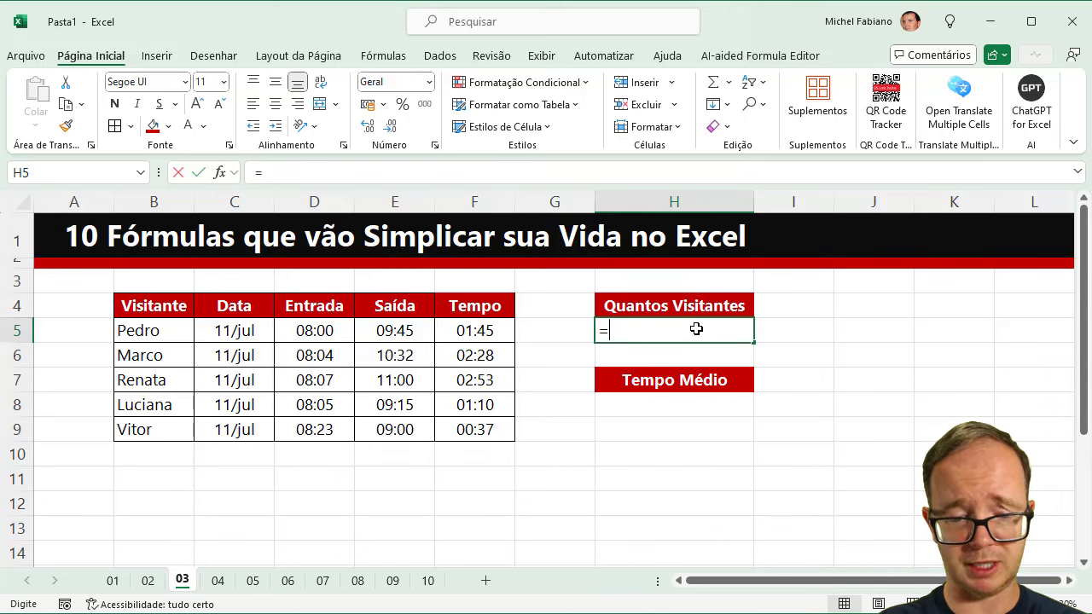
type("cont.valore")
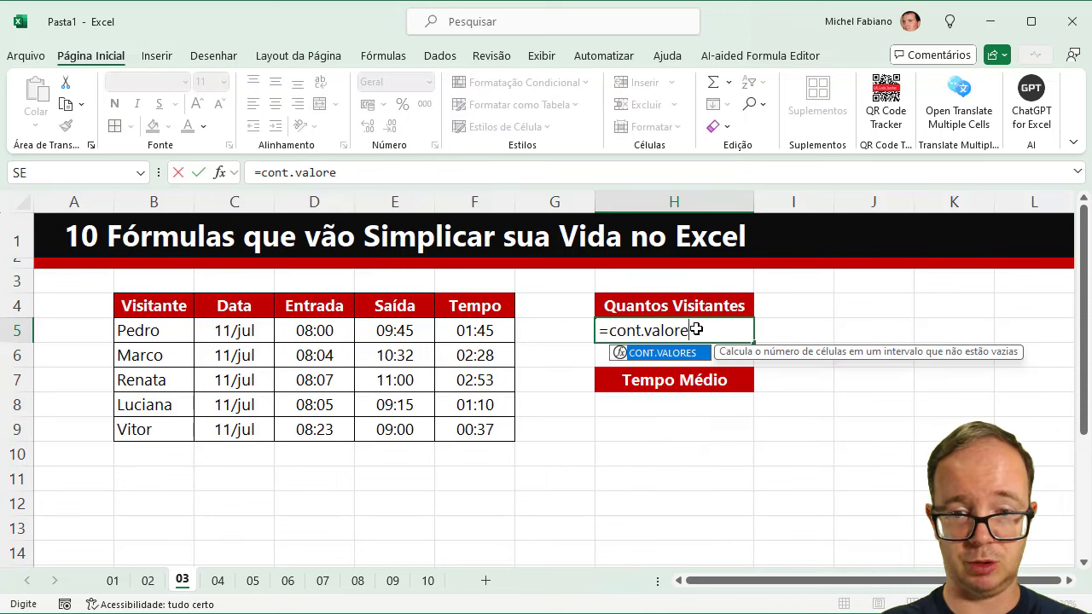
type("s(")
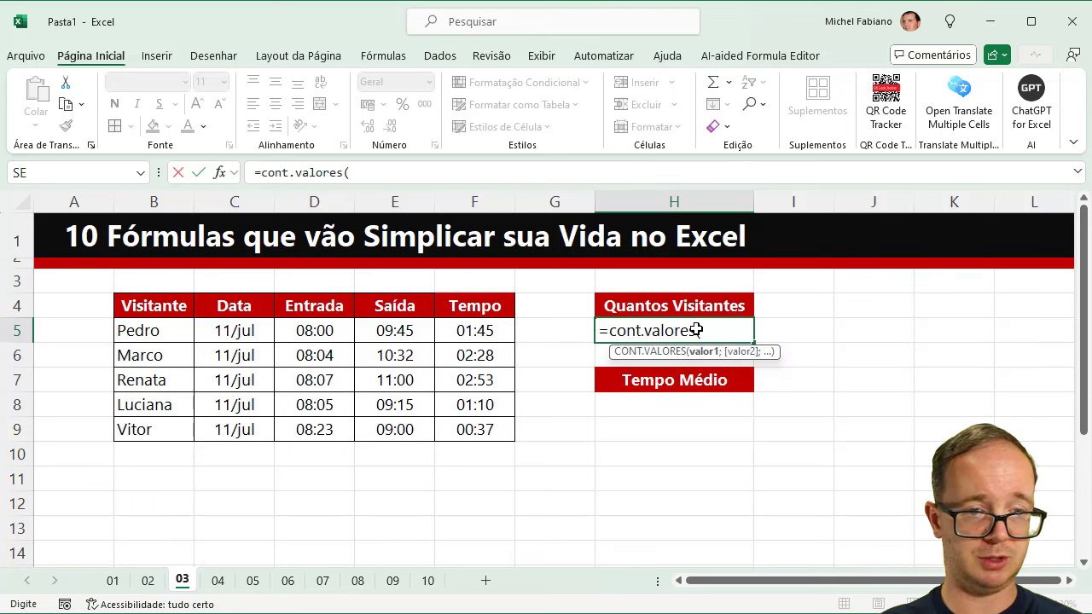
left_click(177, 331)
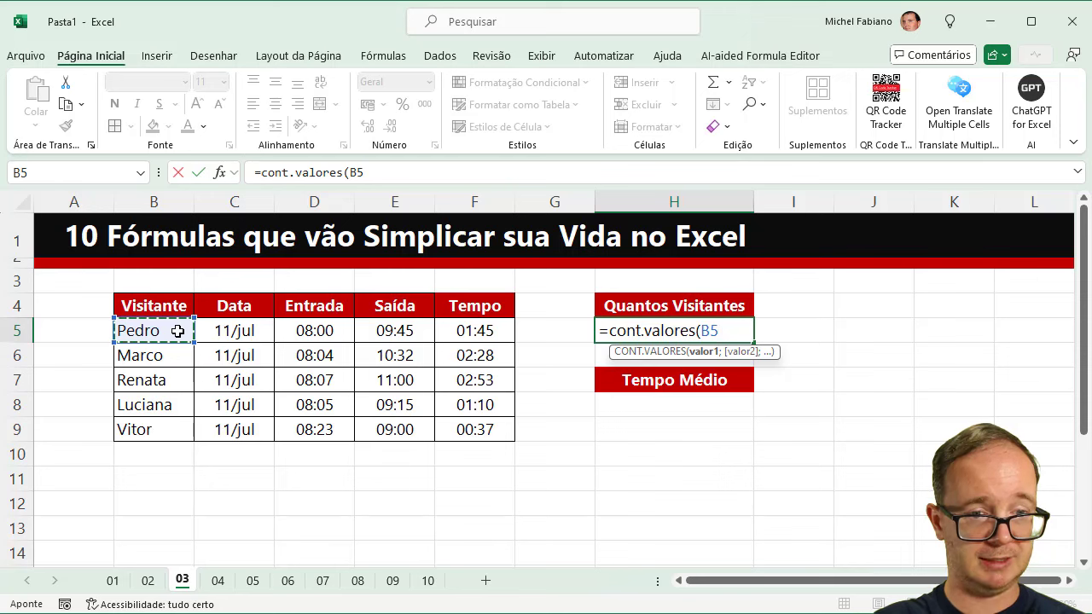
left_click_drag(178, 331, 177, 530)
type(")")
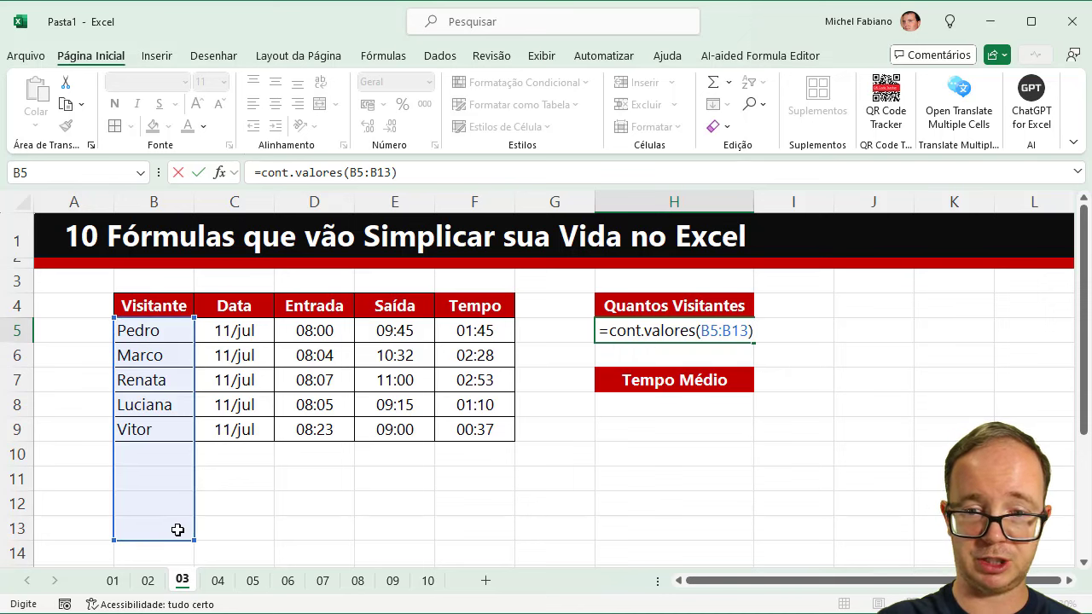
key("Return")
key("Up")
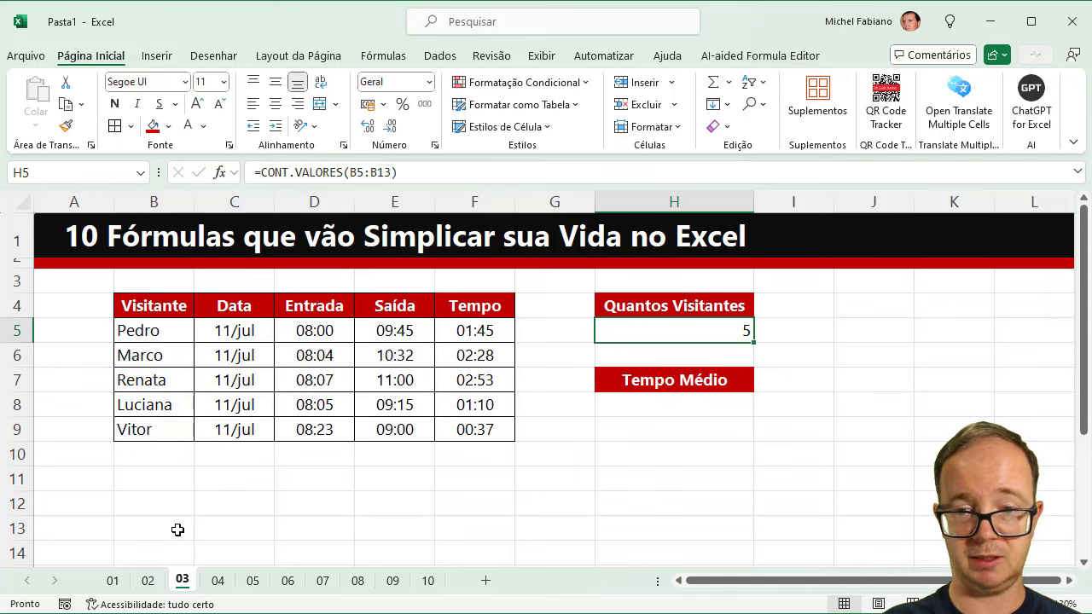
left_click_drag(159, 330, 152, 428)
Add a sixth visitor in row 10 dated 11/7, entering 08:30 and leaving 09:00.
left_click(147, 452)
type("Ana")
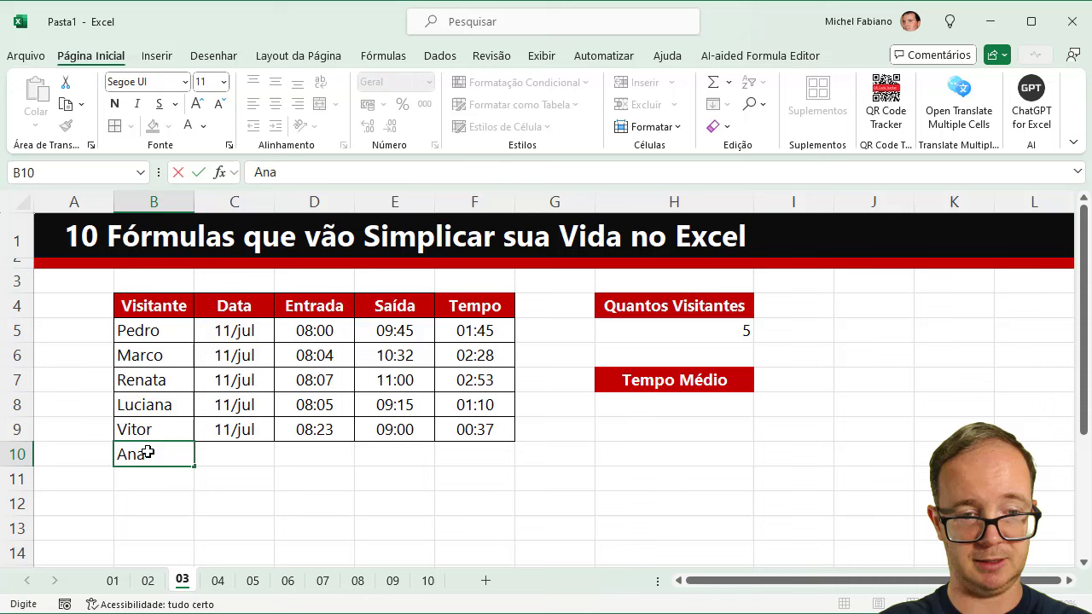
key("Tab")
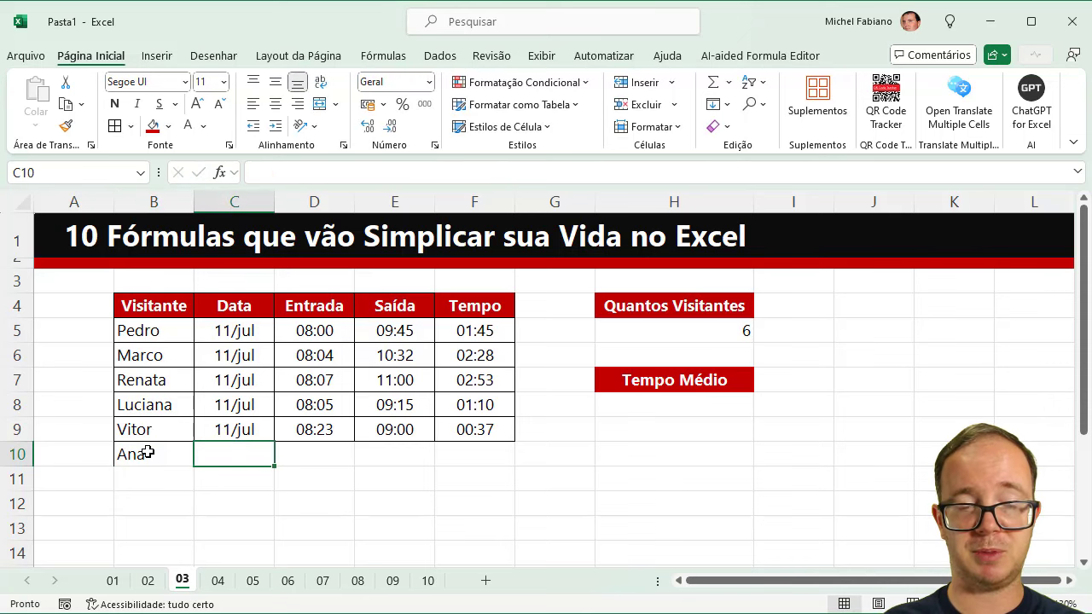
type("11/")
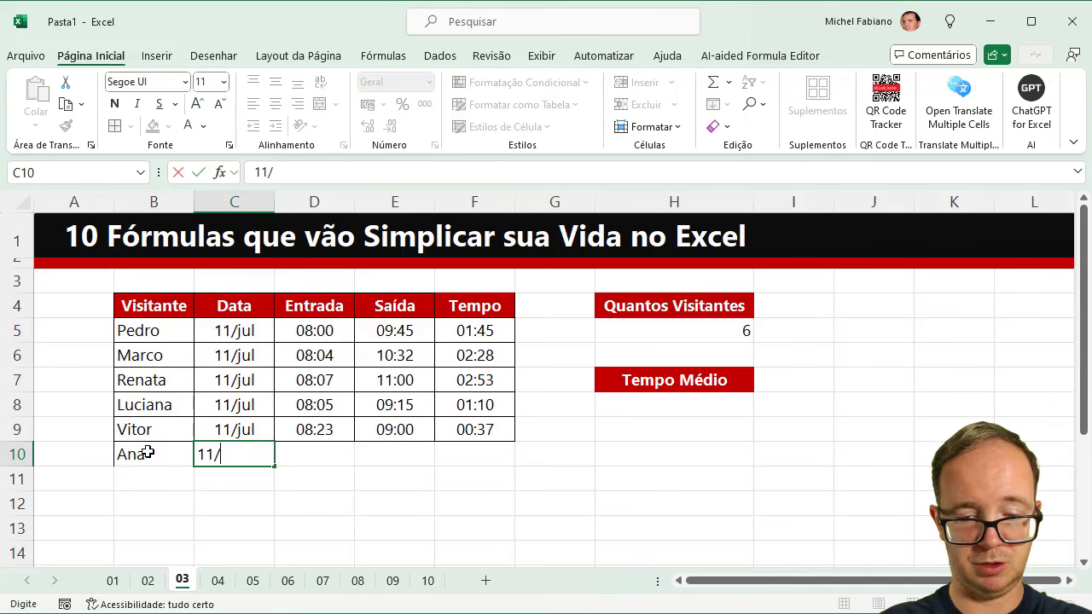
type("7")
key("Tab")
type("0")
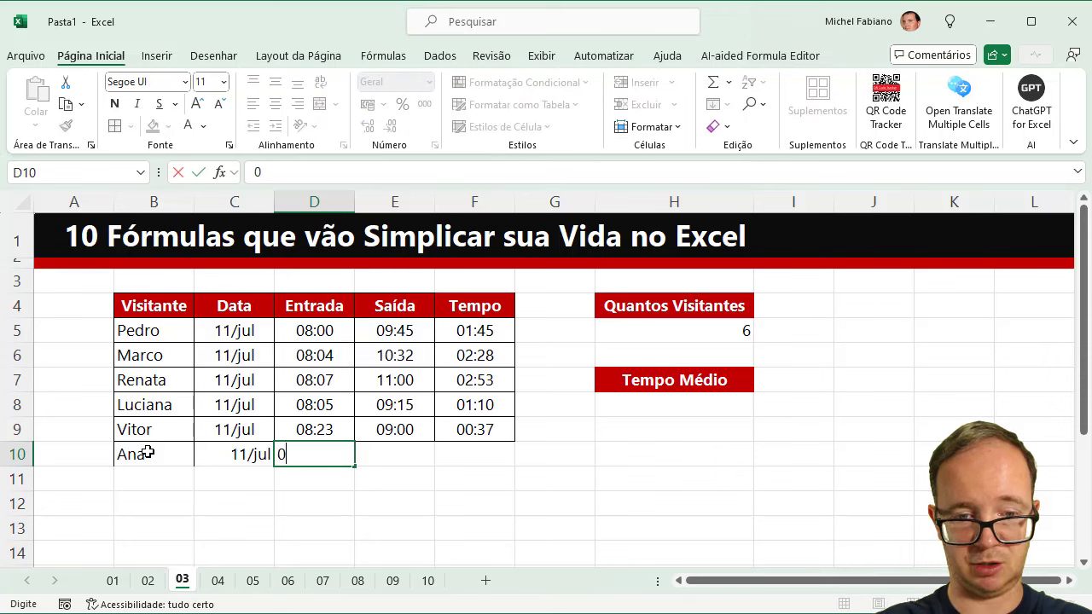
key("Tab")
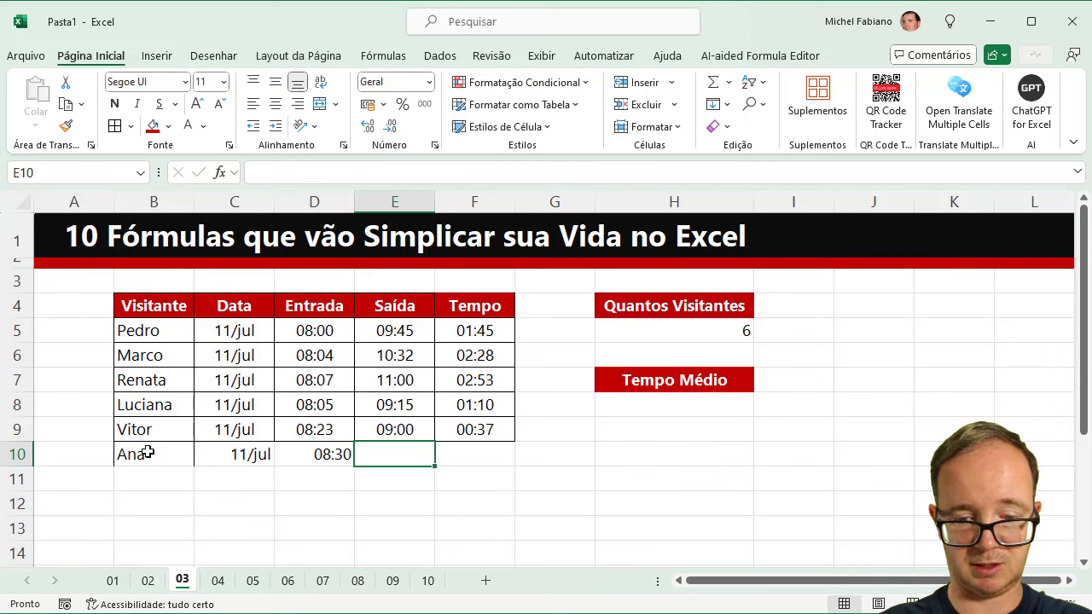
type("09:00")
key("Tab")
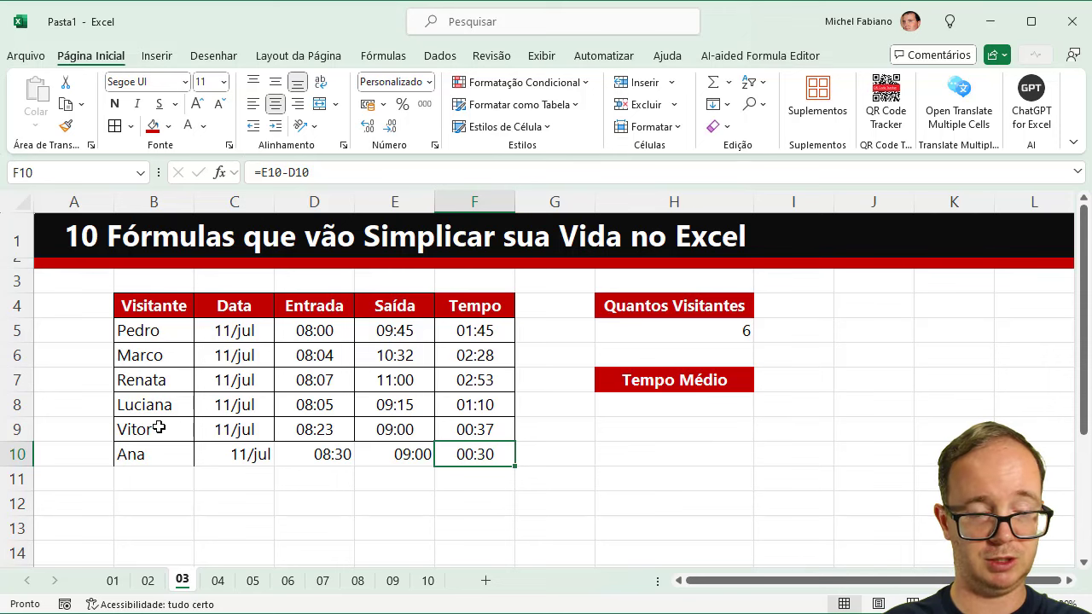
Add borders to the new visitor row and confirm the count formula now shows 6.
left_click_drag(158, 427, 450, 451)
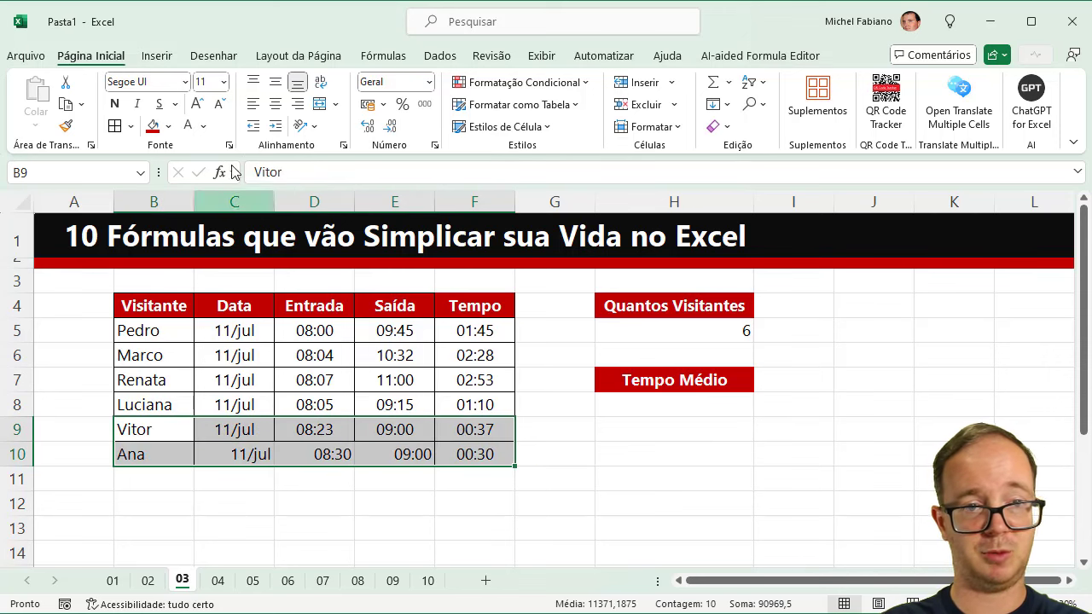
left_click(115, 125)
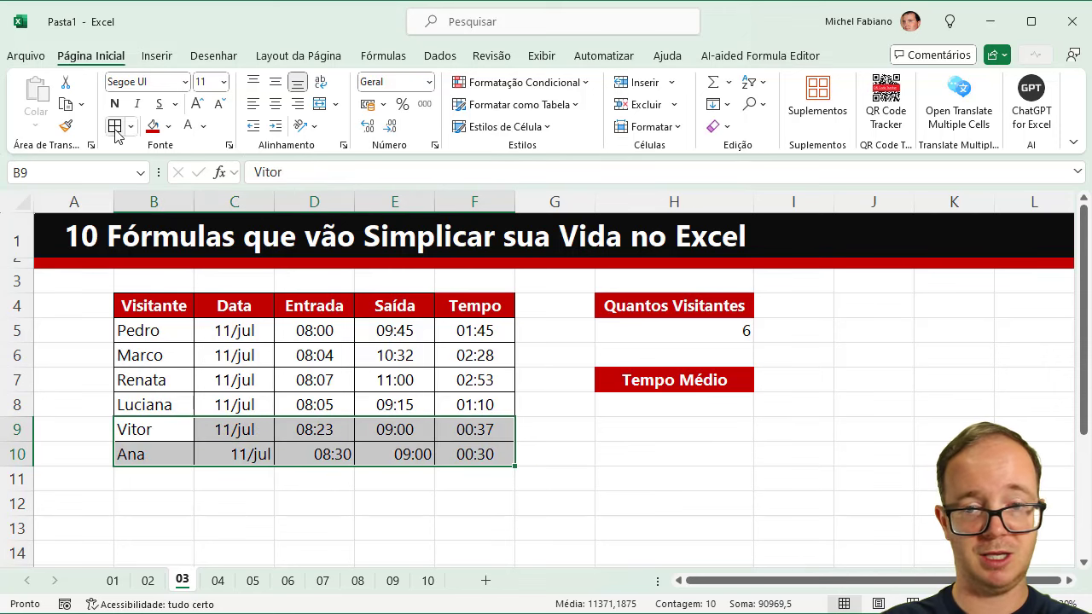
left_click(701, 328)
double_click(700, 329)
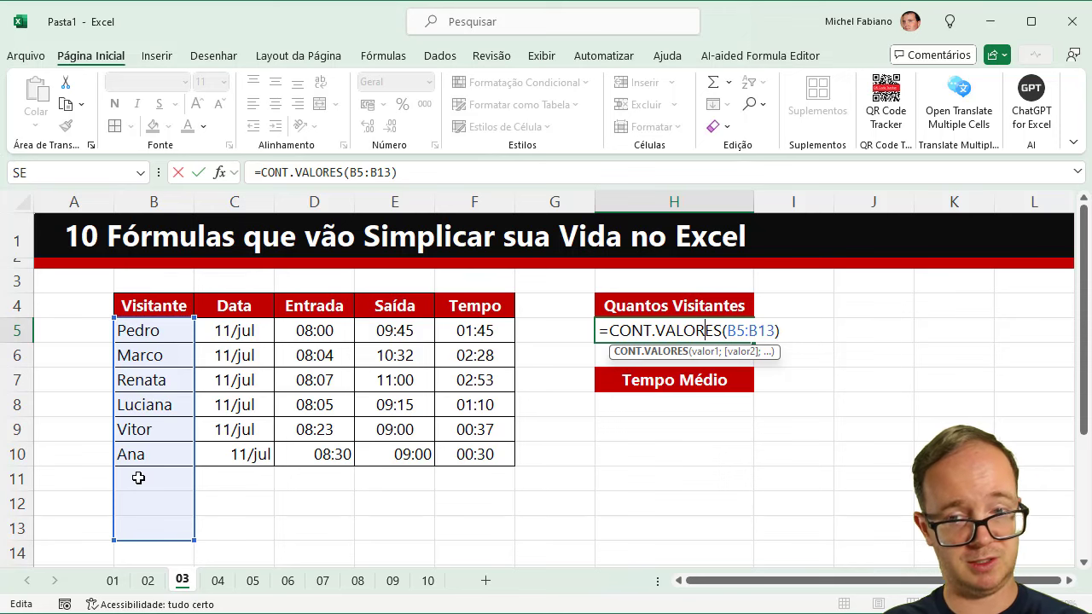
key("ctrl+Return")
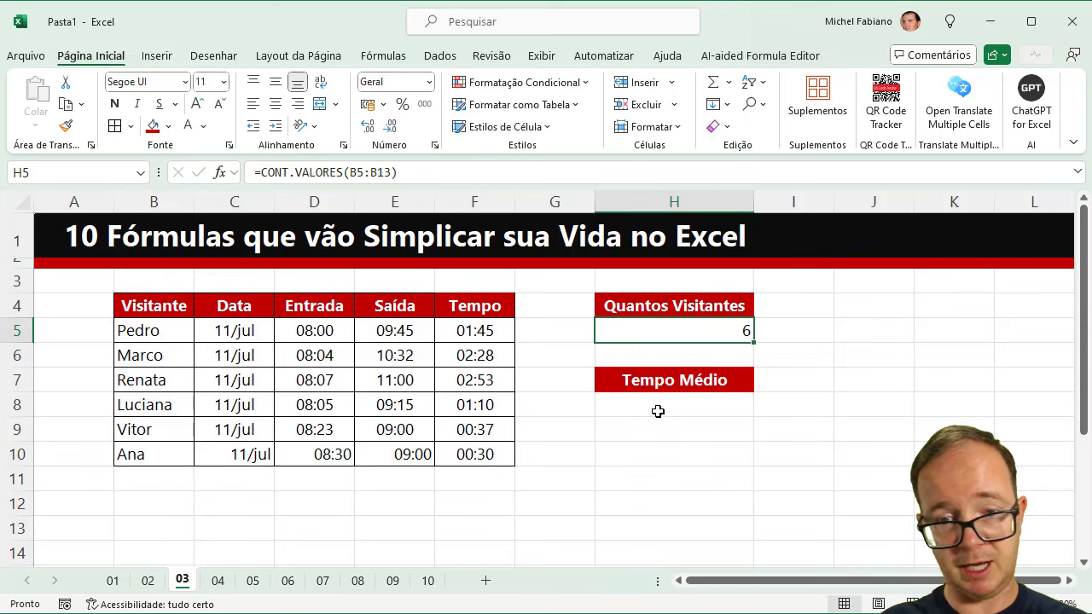
Average the six Tempo values F5:F10 with =MÉDIA in H8, giving 01:33.
left_click(658, 409)
type("éd")
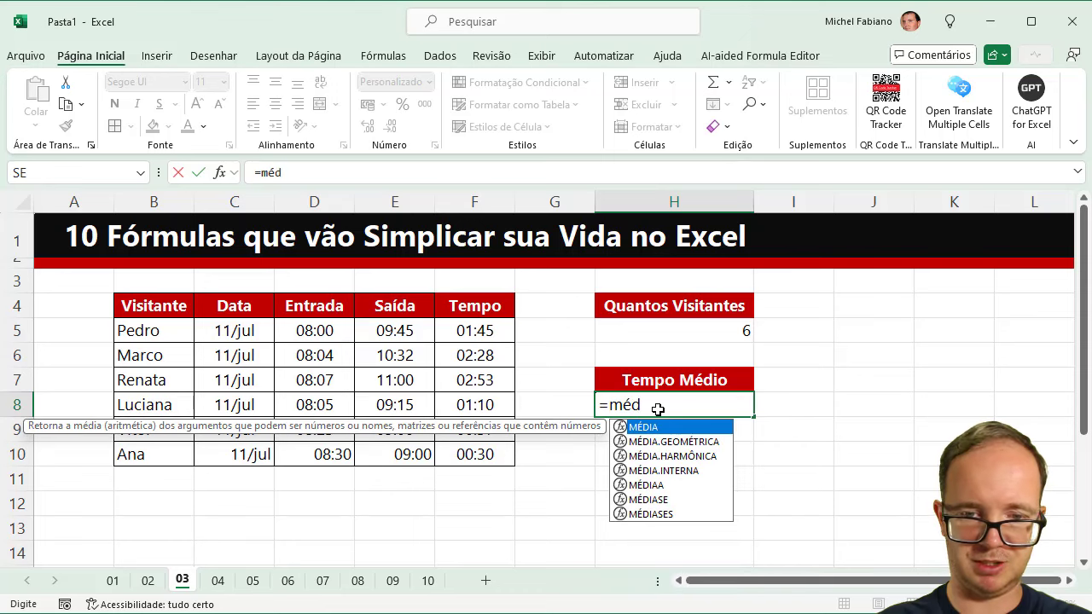
type("ia(")
left_click_drag(488, 331, 491, 455)
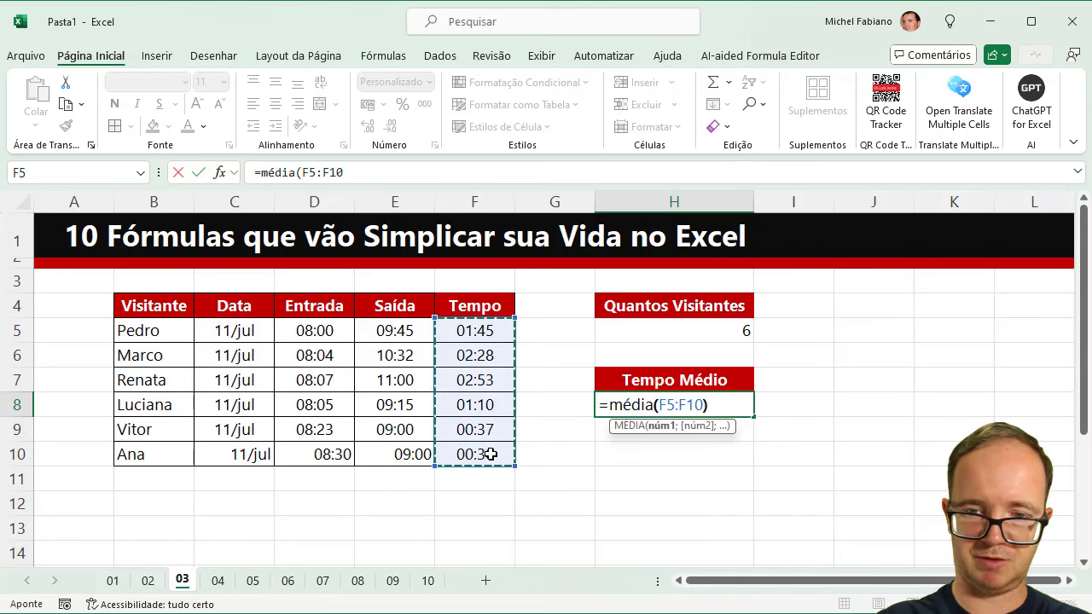
key("Return")
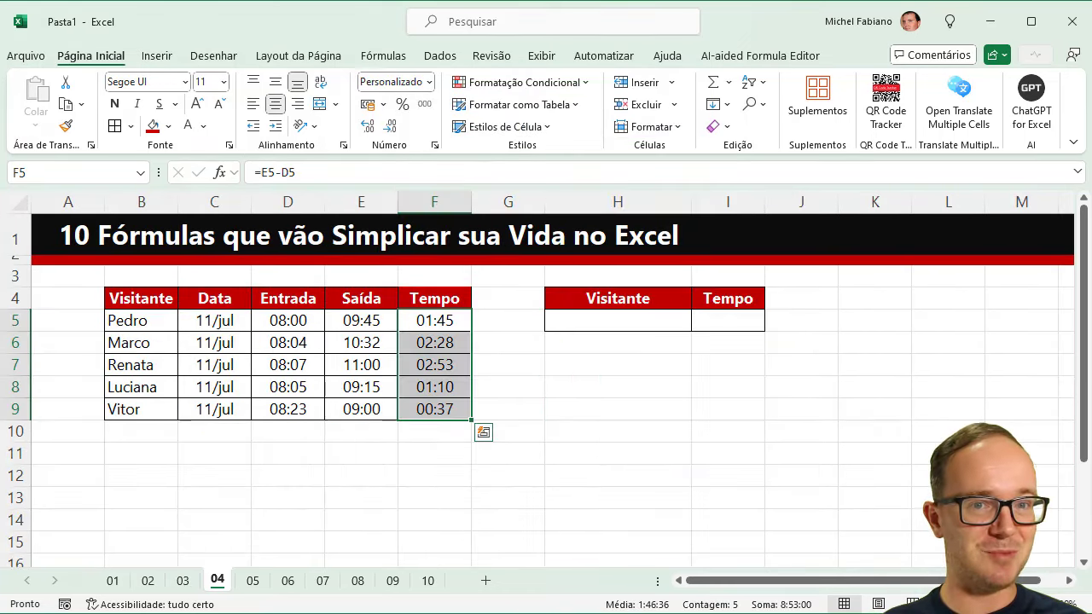
Enter the first visitor's name in H5 as the lookup value.
left_click(614, 329)
type("Pedro")
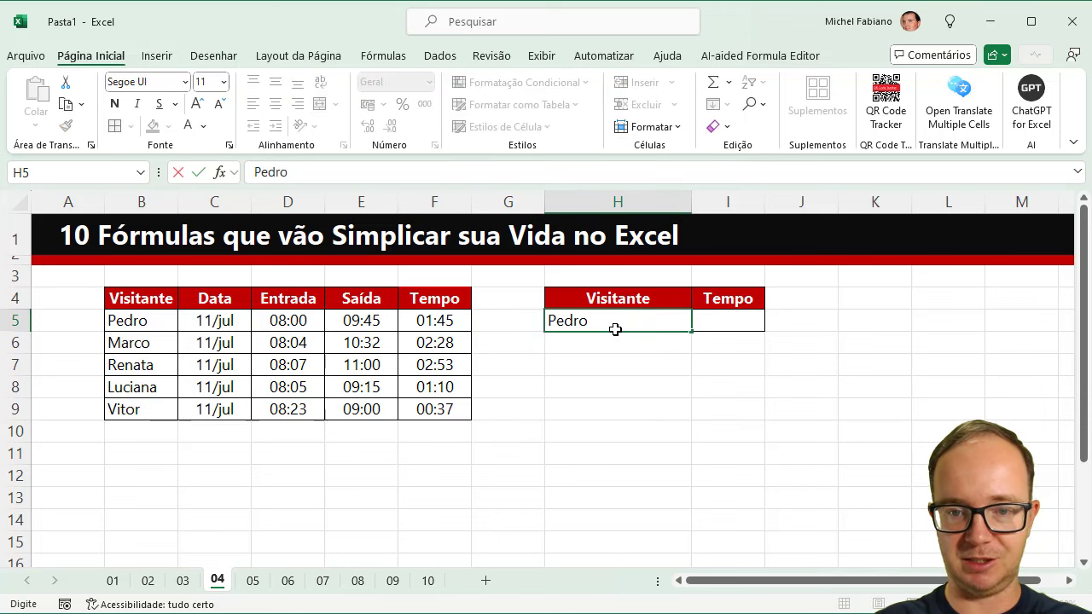
key("Tab")
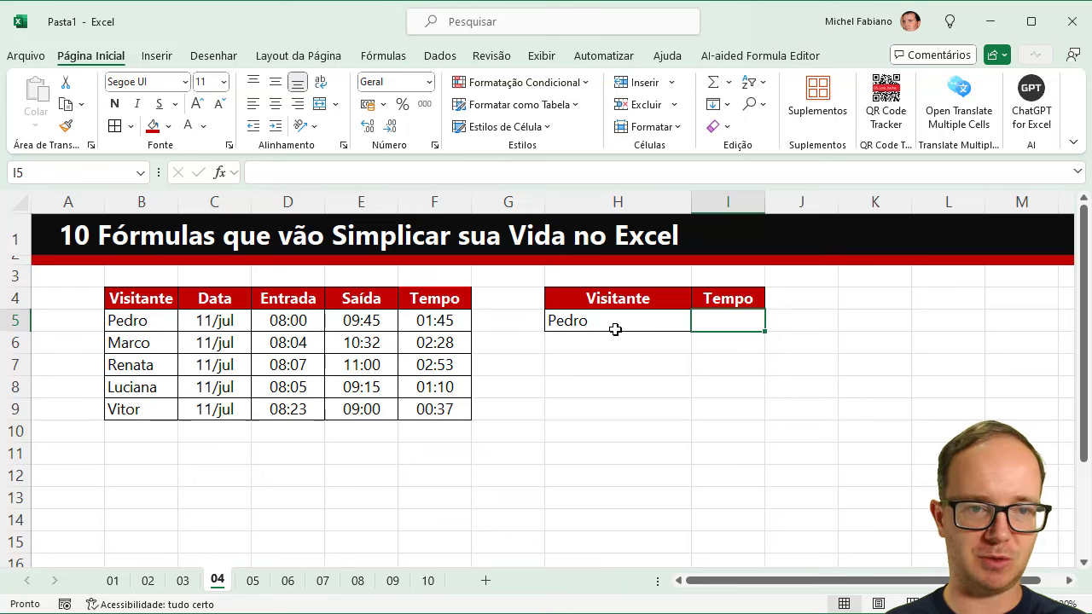
Enter =PROCV(H5;B4:F9;5;FALSO) in I5 for an exact-match time lookup.
type("=pro")
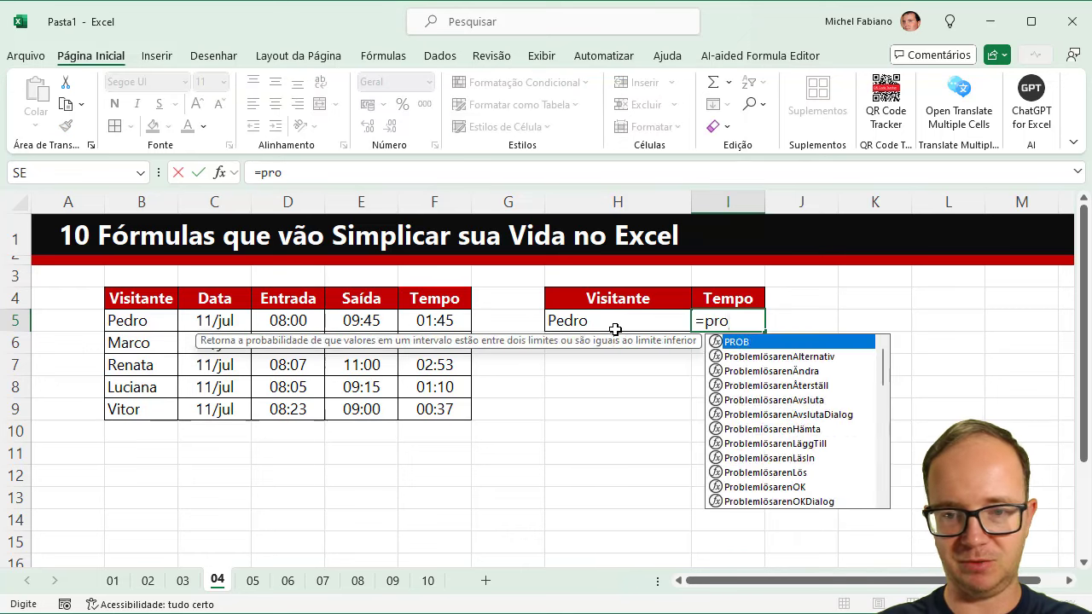
type("cv(")
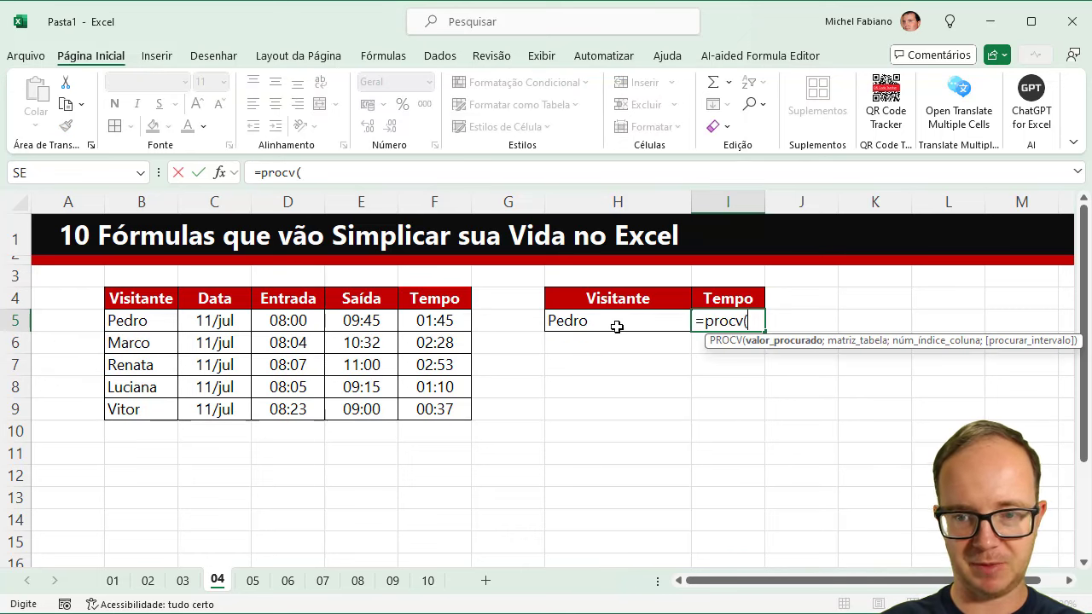
left_click(616, 328)
type(";")
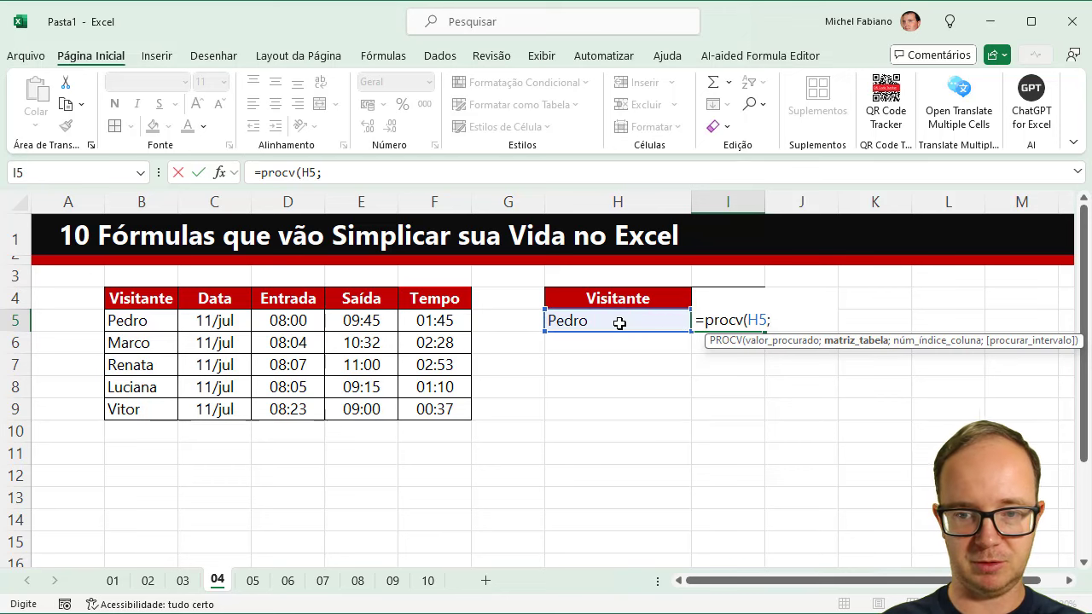
left_click_drag(150, 303, 433, 416)
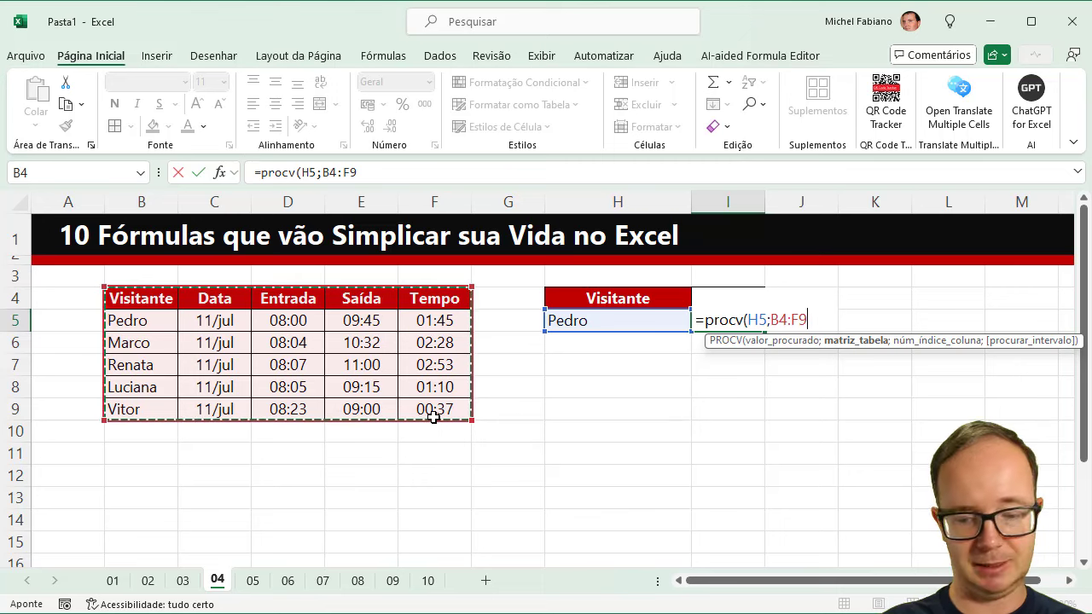
type(";")
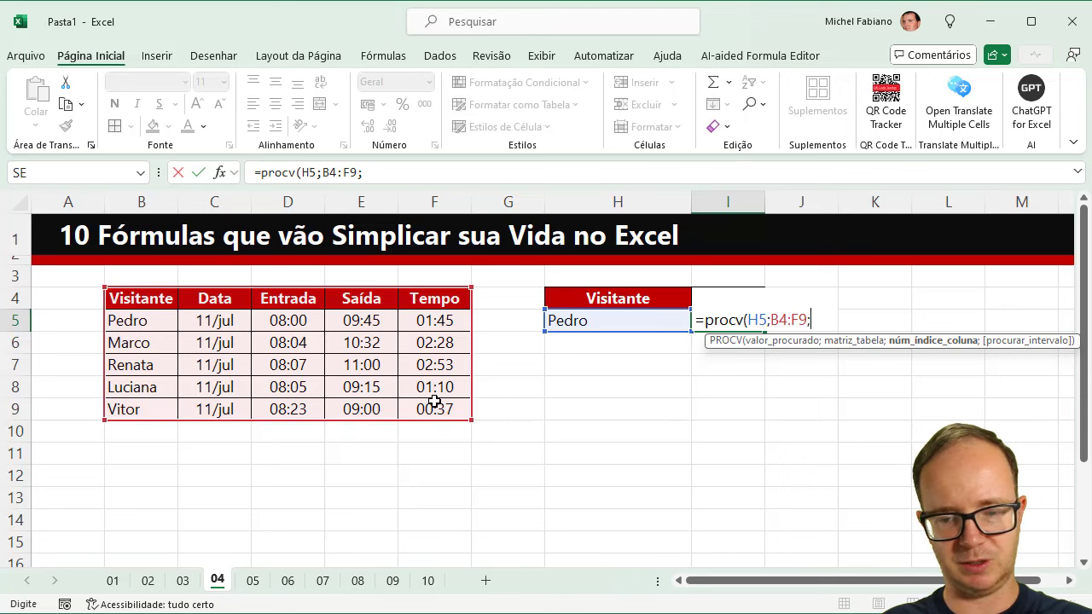
type("5")
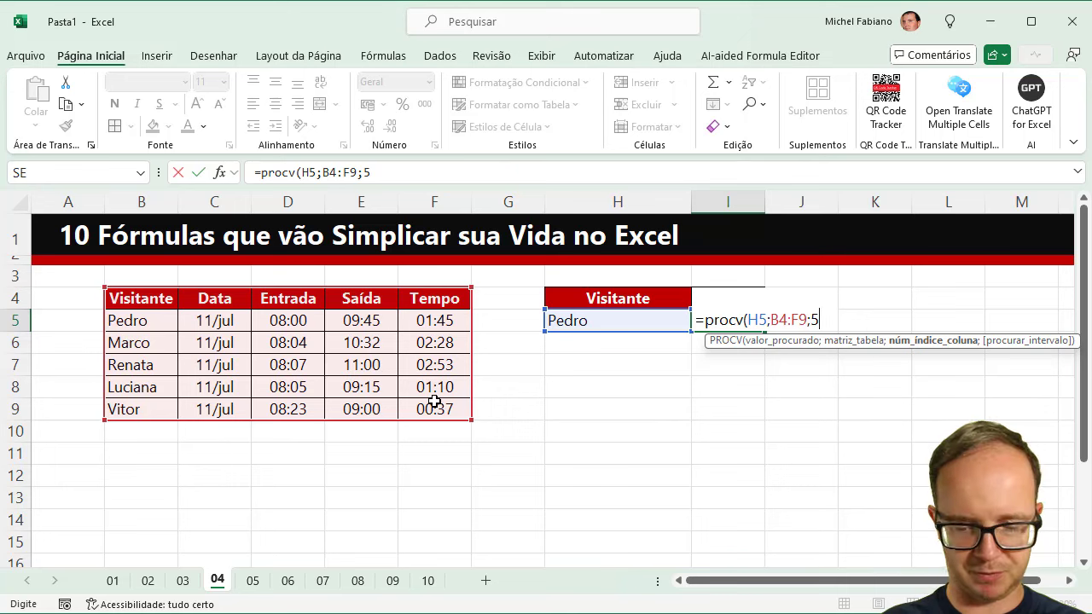
type(";")
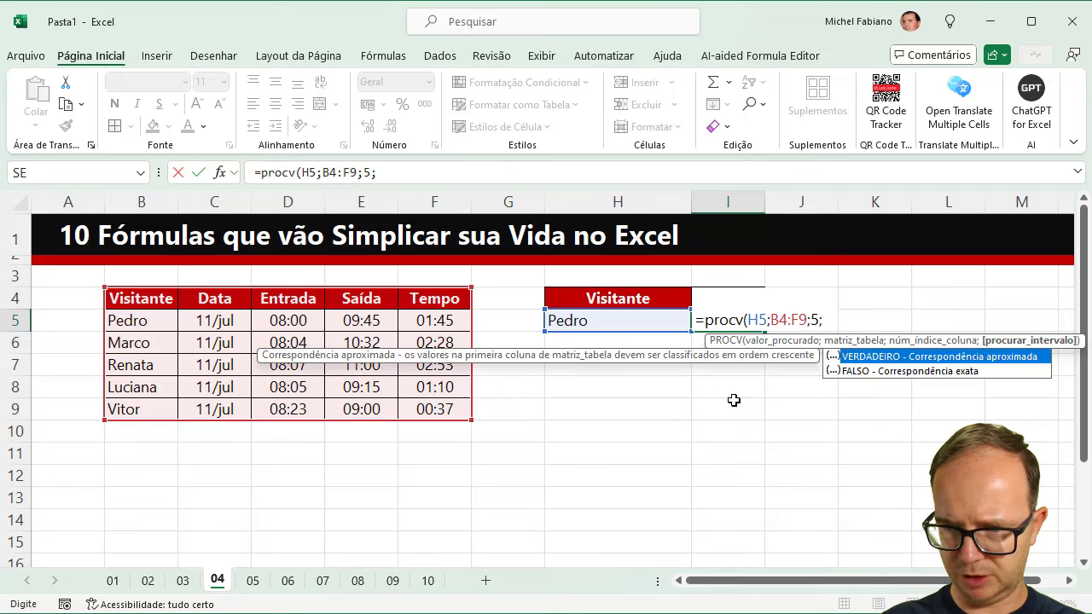
double_click(933, 374)
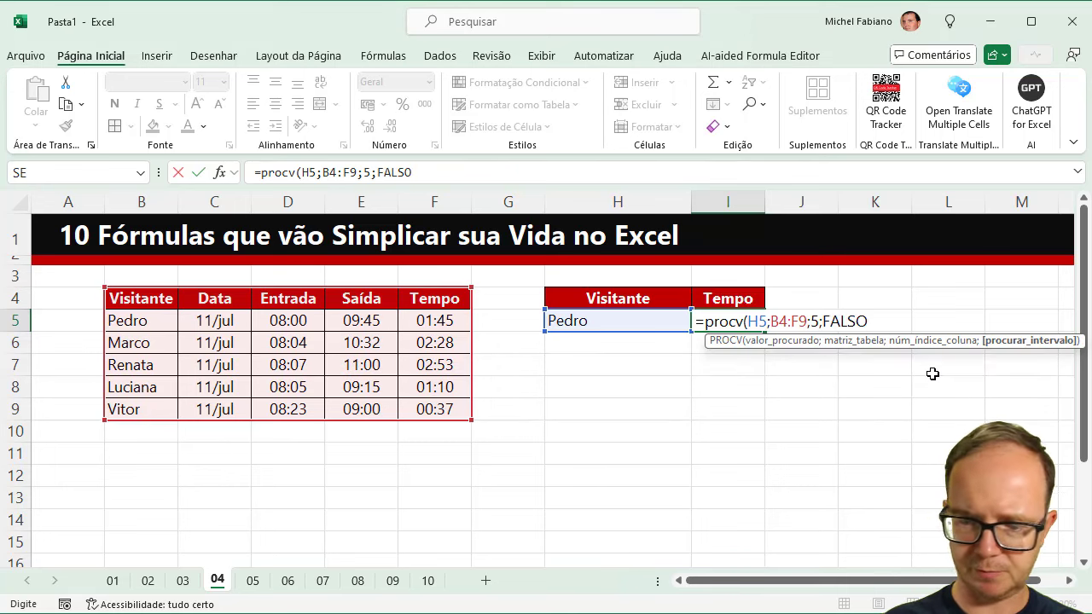
type(")")
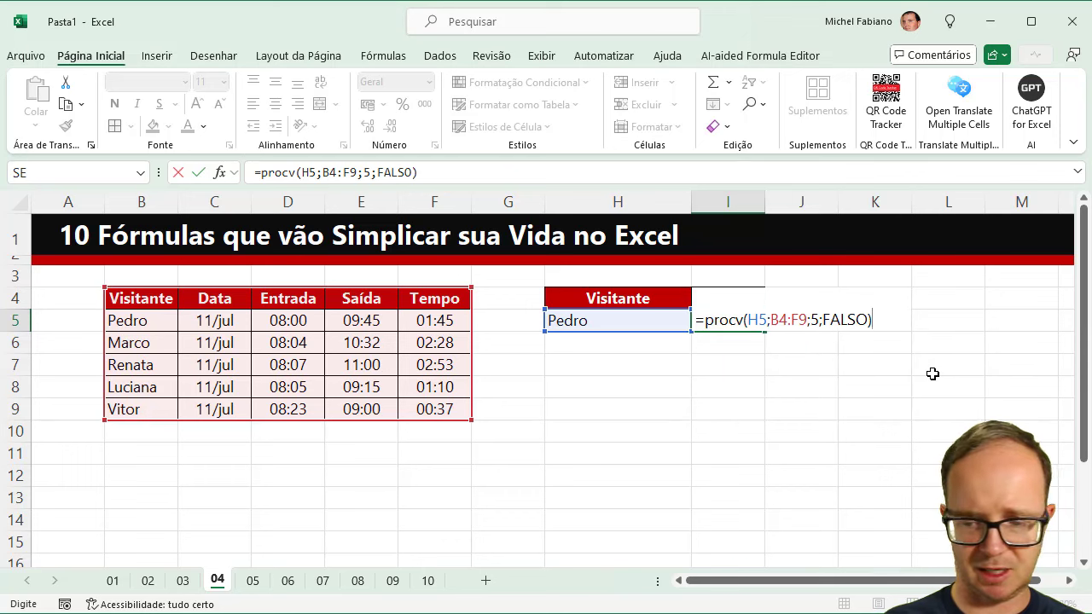
key("Return")
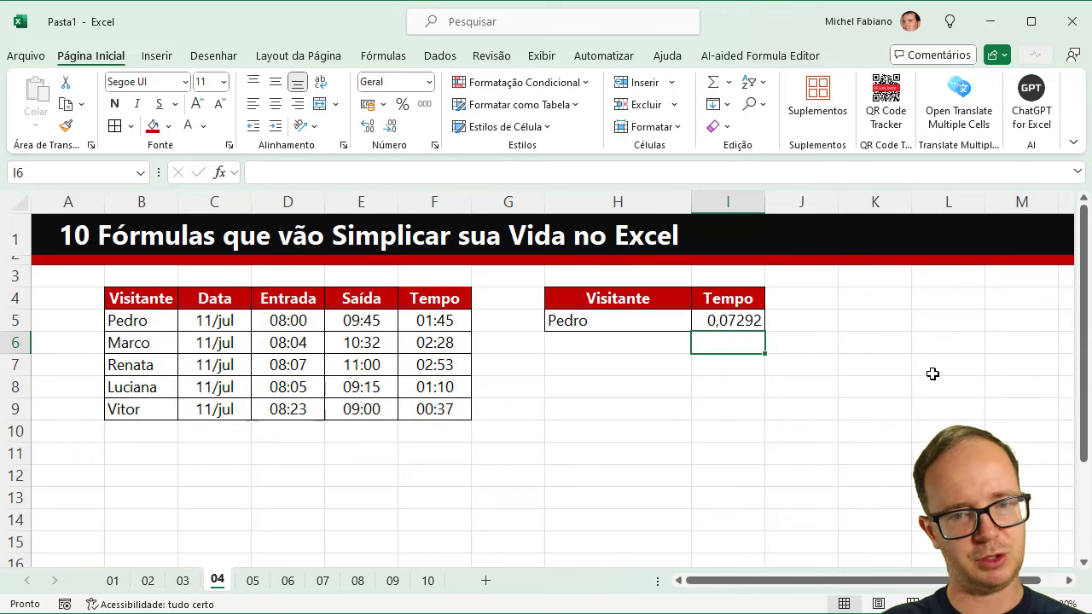
Format the lookup result in I5 as Hora, showing 01:45:00.
left_click(753, 321)
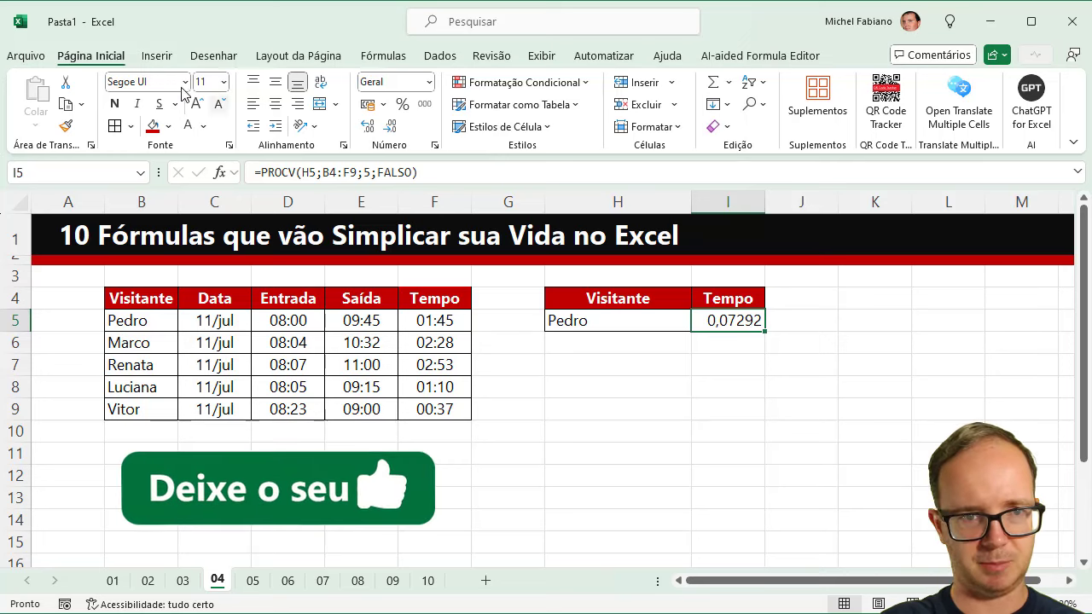
left_click(430, 82)
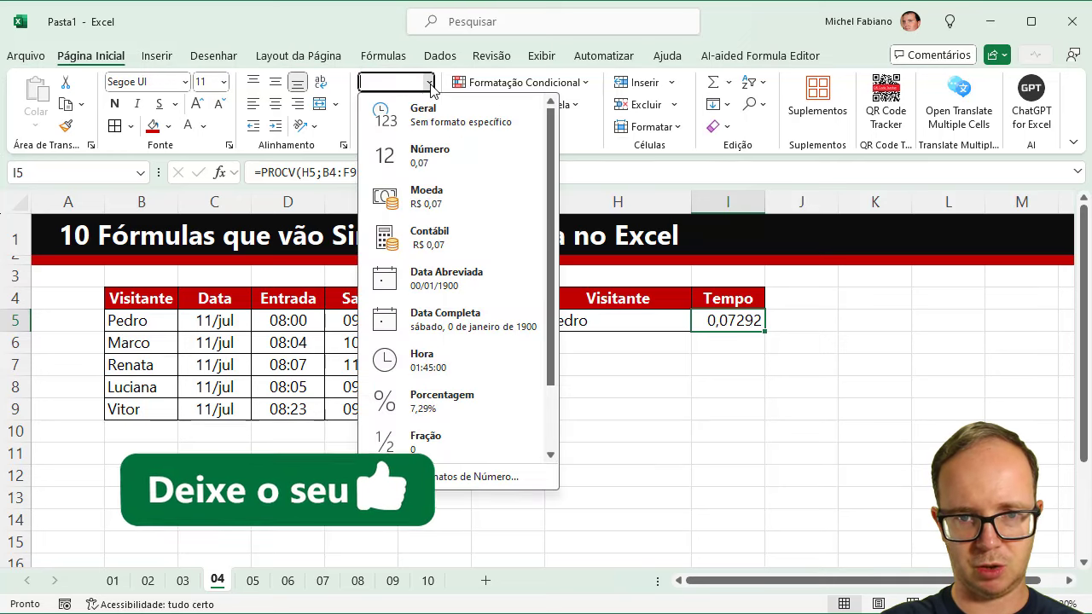
left_click(448, 365)
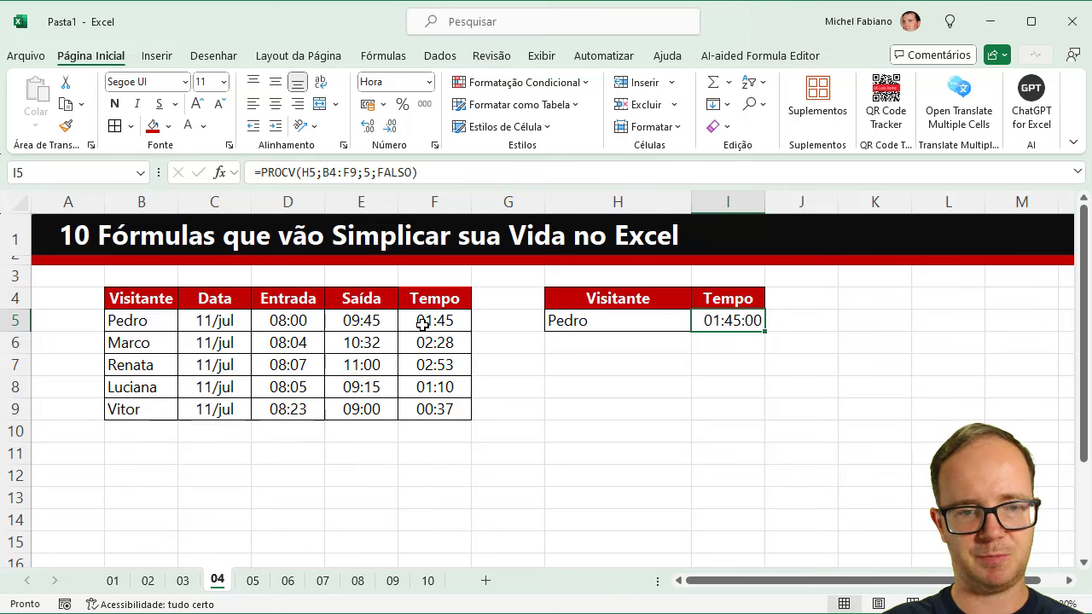
Change the looked-up visitor in H5 to another name, returning 02:53:00.
left_click(603, 320)
type("Renata")
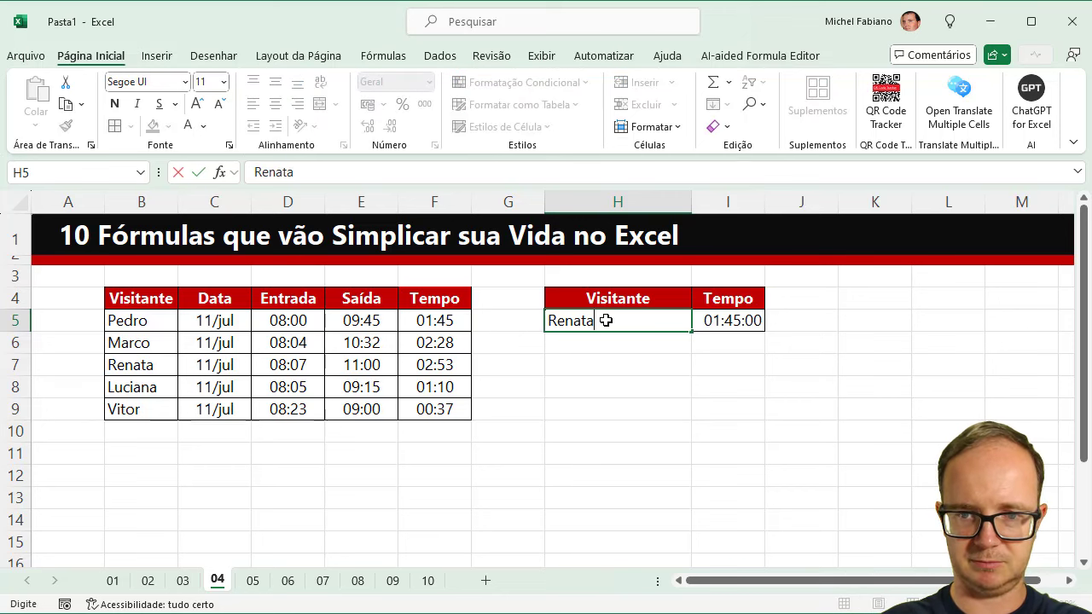
key("Return")
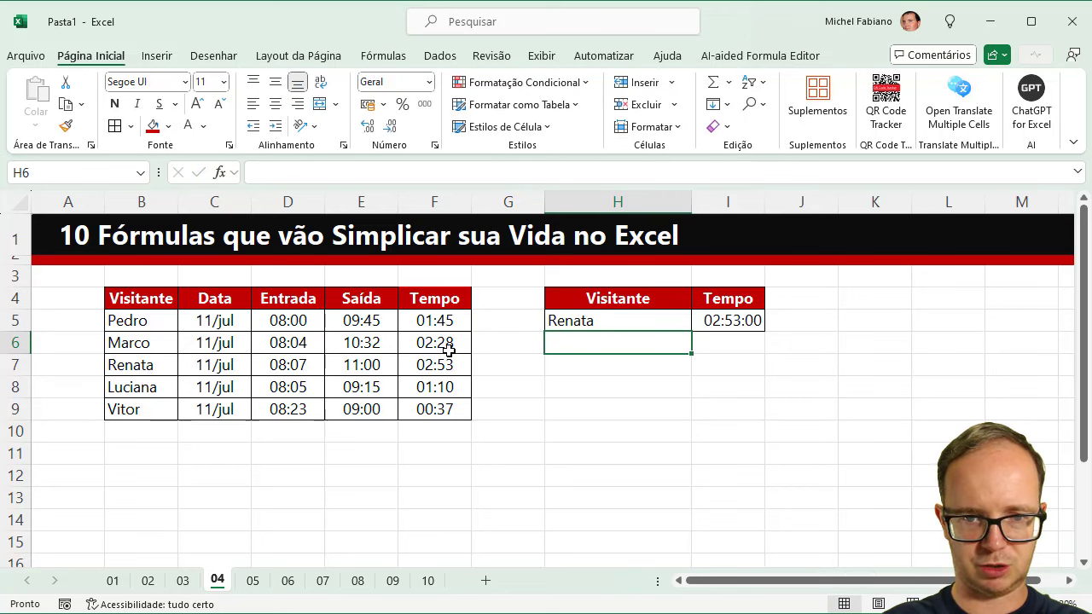
left_click(452, 362)
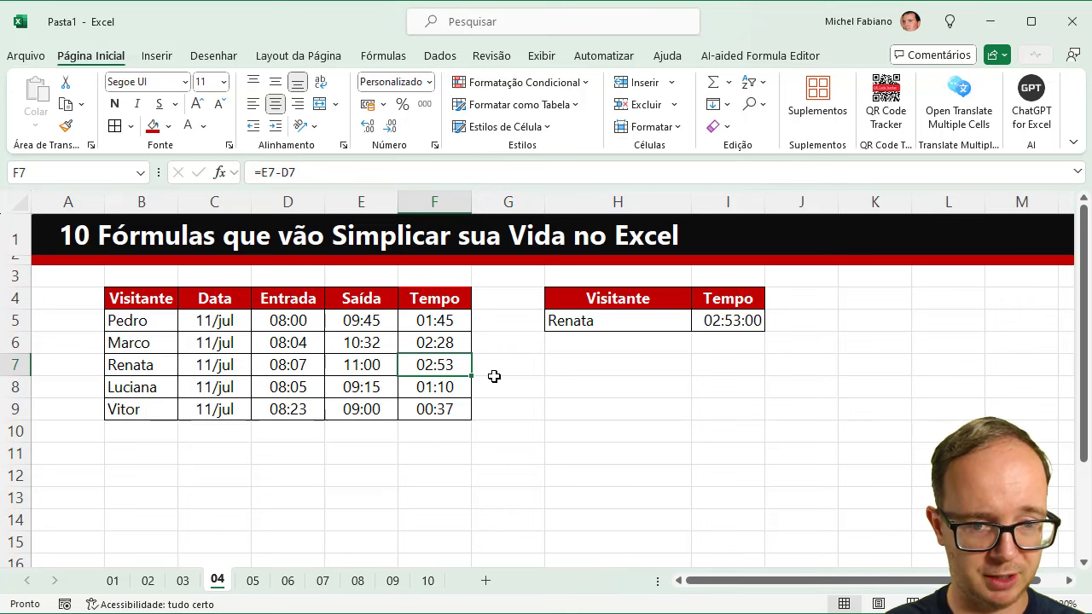
left_click(252, 584)
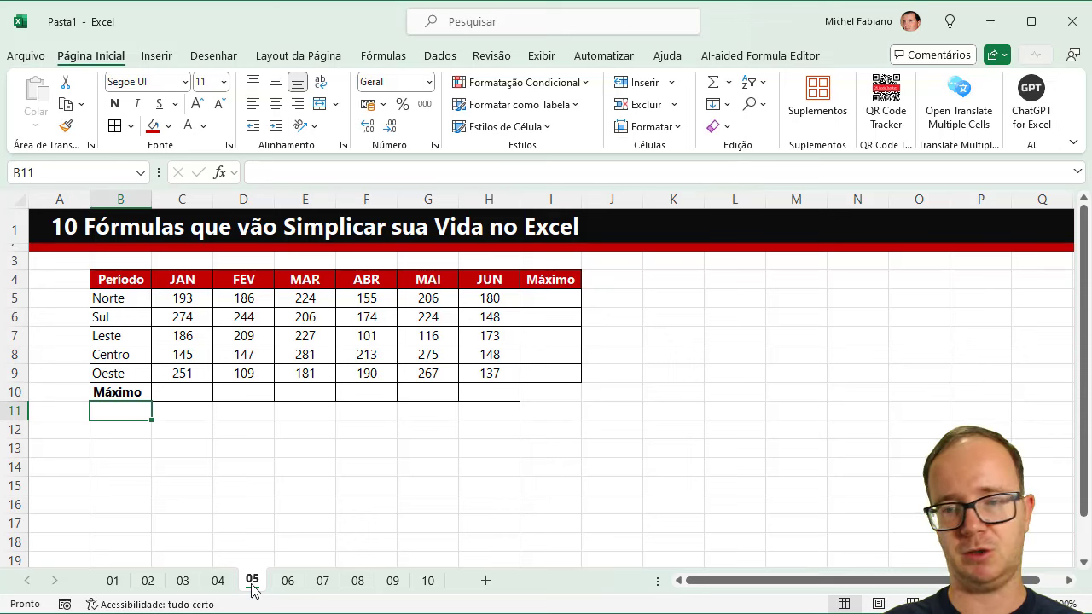
Fill I5:I9 and C10:H10 with bold MÁXIMO values via AutoSum Máx.
left_click(1047, 604)
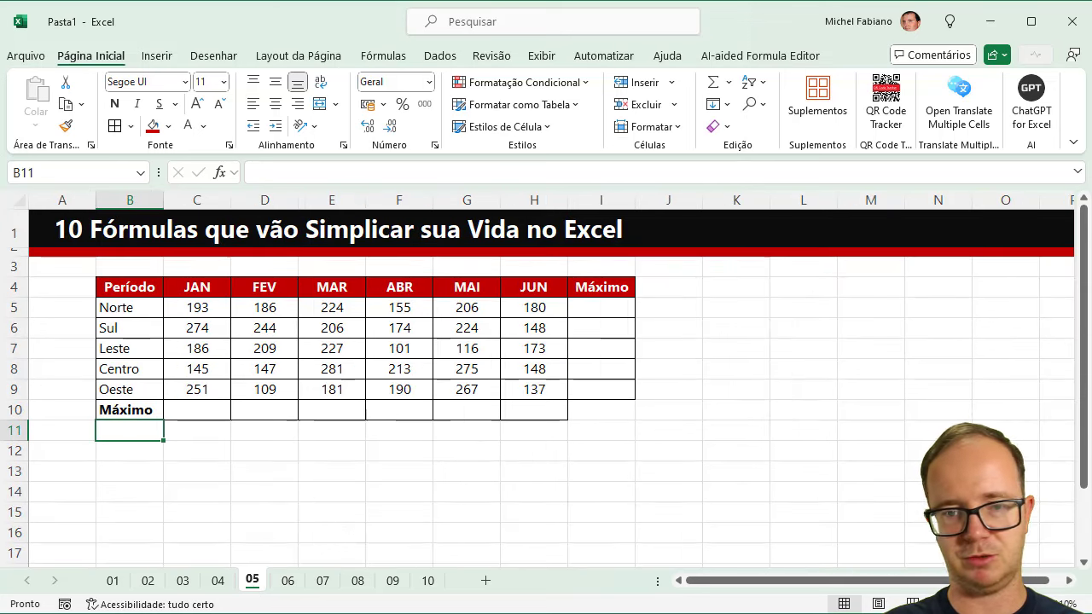
left_click(1048, 604)
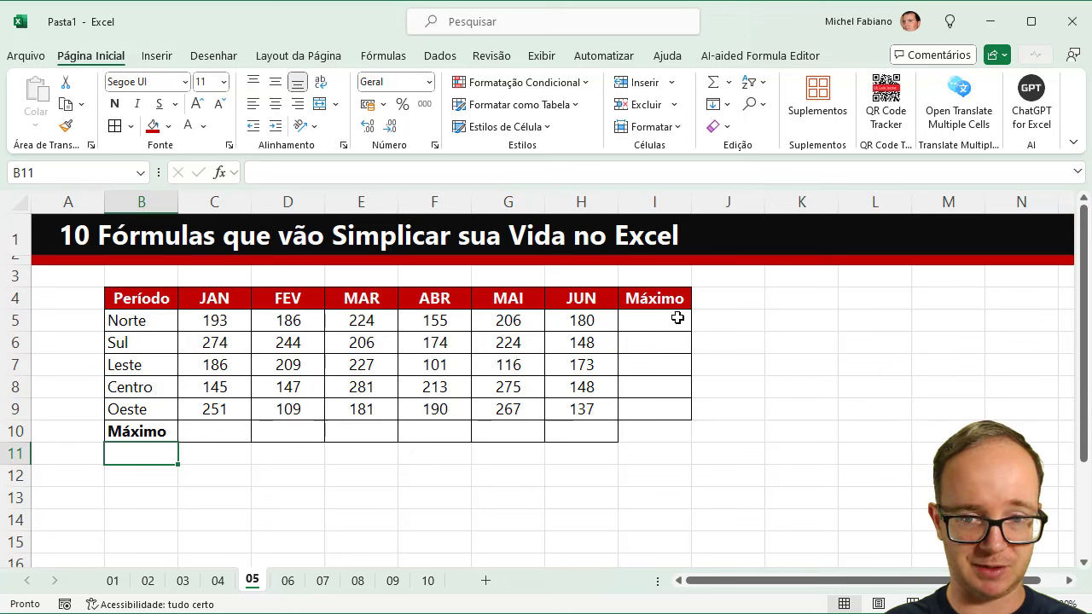
left_click_drag(676, 320, 680, 409)
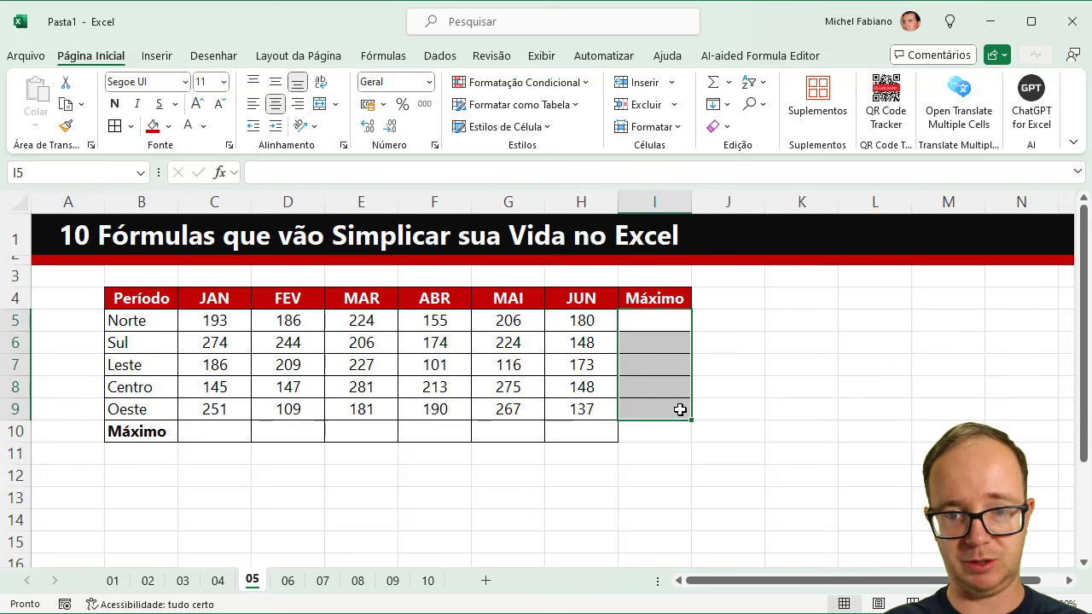
left_click_drag(216, 424, 552, 432, "ctrl")
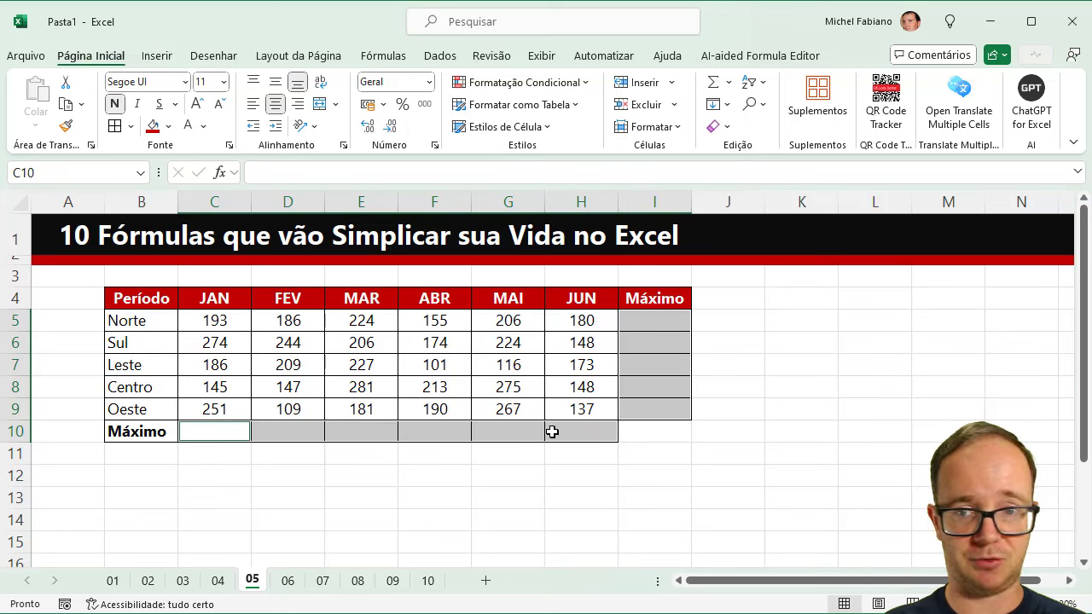
left_click(732, 83)
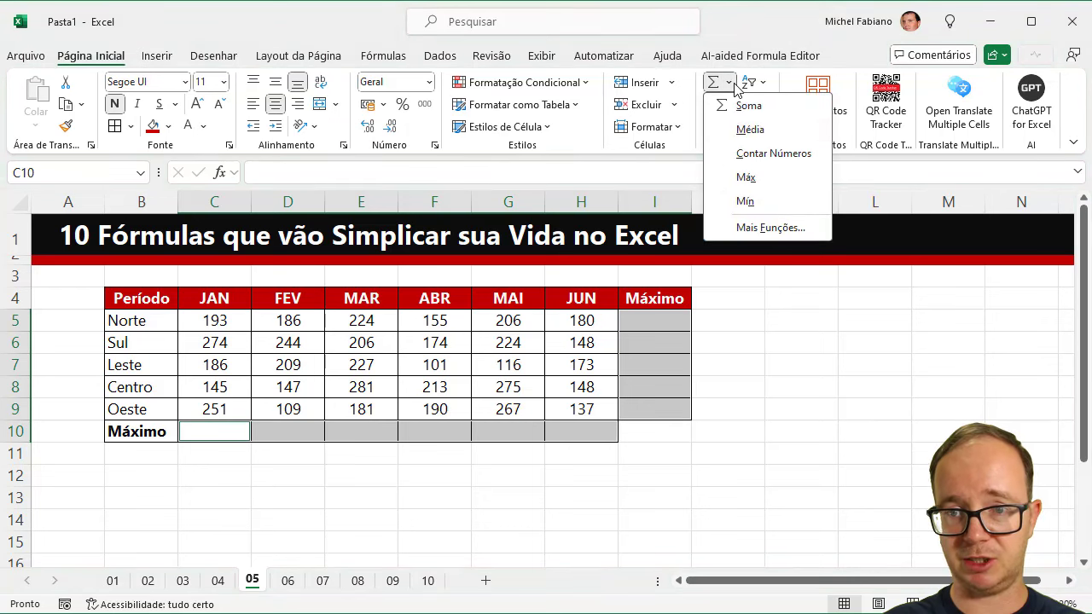
left_click(755, 181)
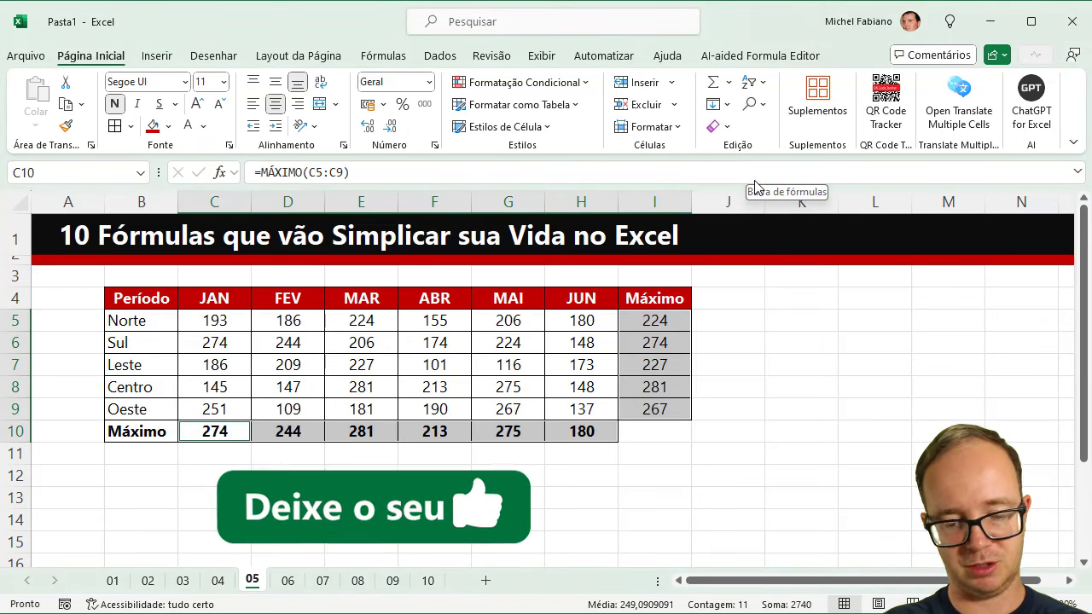
key("ctrl+n")
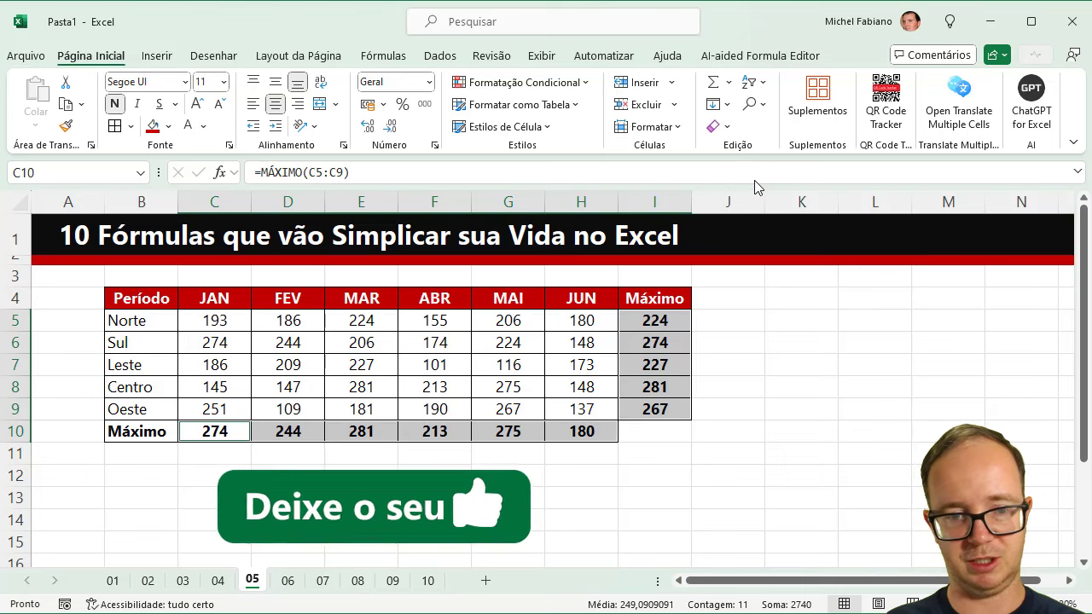
left_click(288, 582)
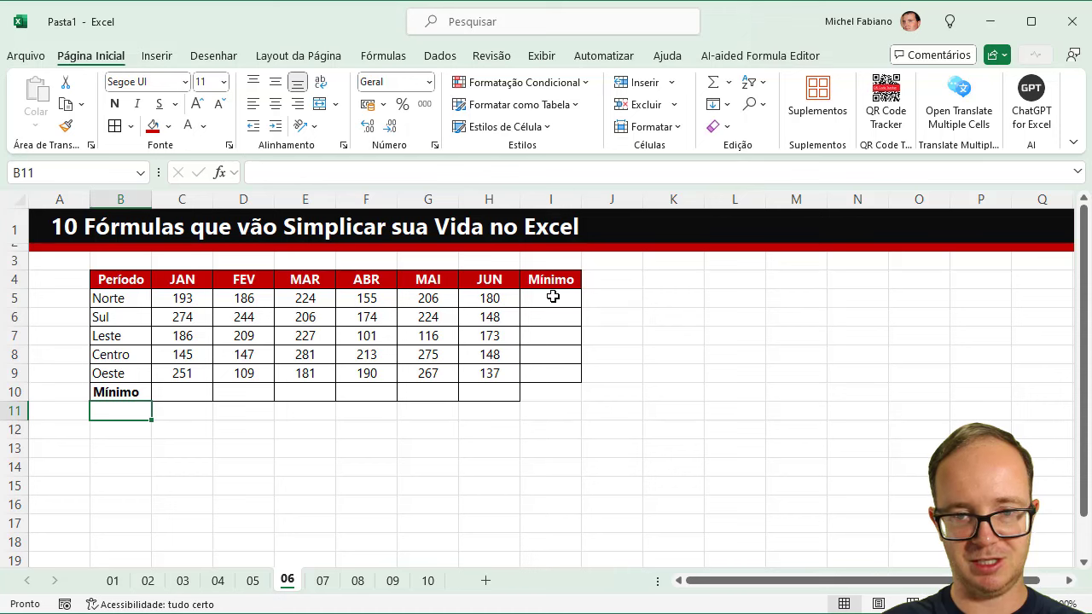
Fill I5:I9 and C10:H10 with bold MÍNIMO values via AutoSum Mín.
left_click_drag(553, 296, 556, 371)
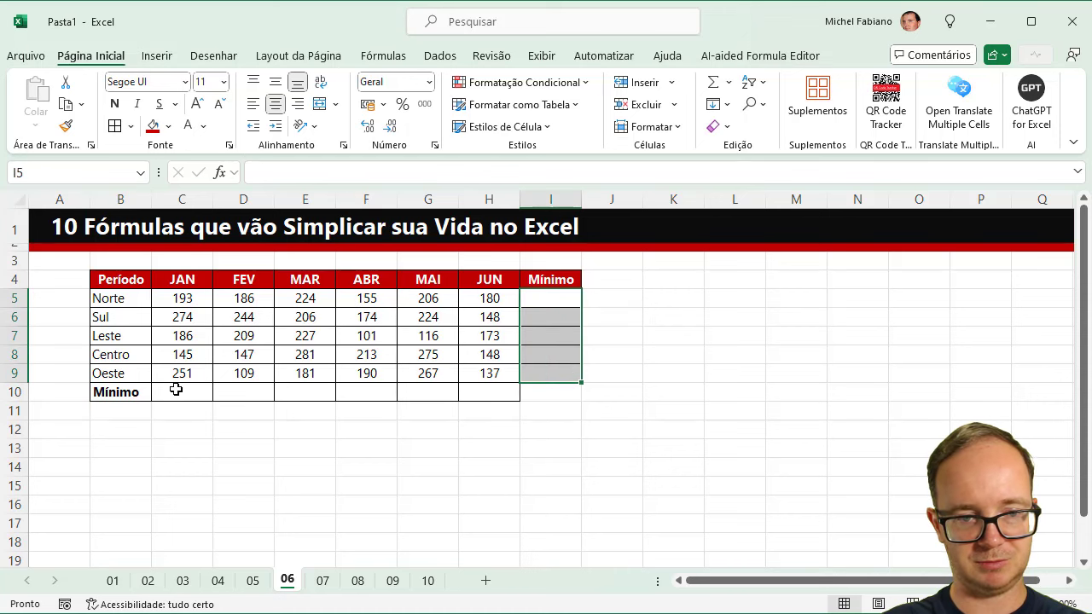
left_click_drag(176, 390, 503, 391)
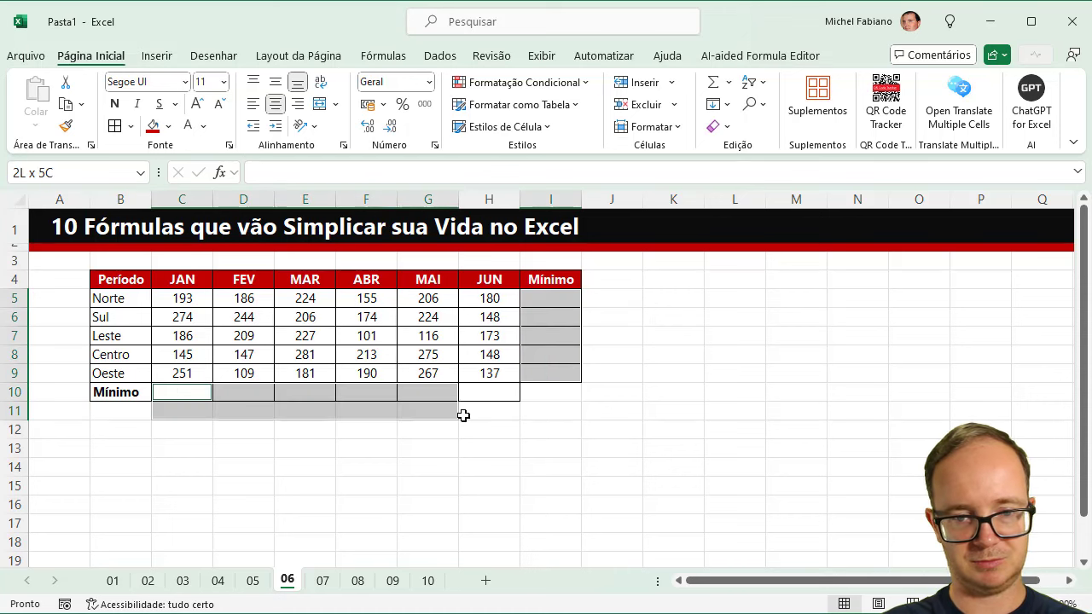
left_click(729, 82)
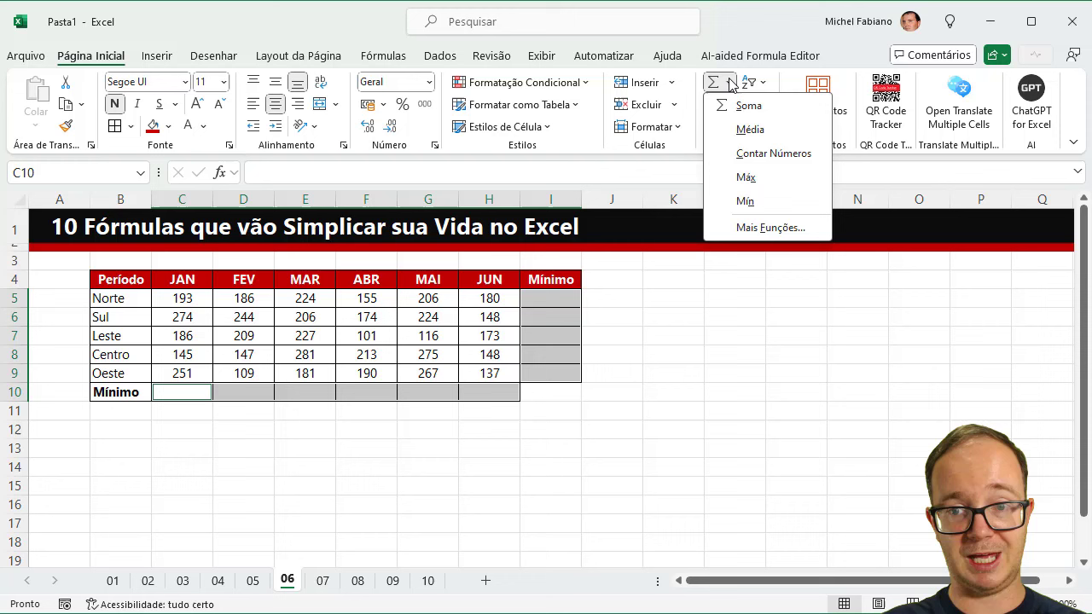
left_click(745, 202)
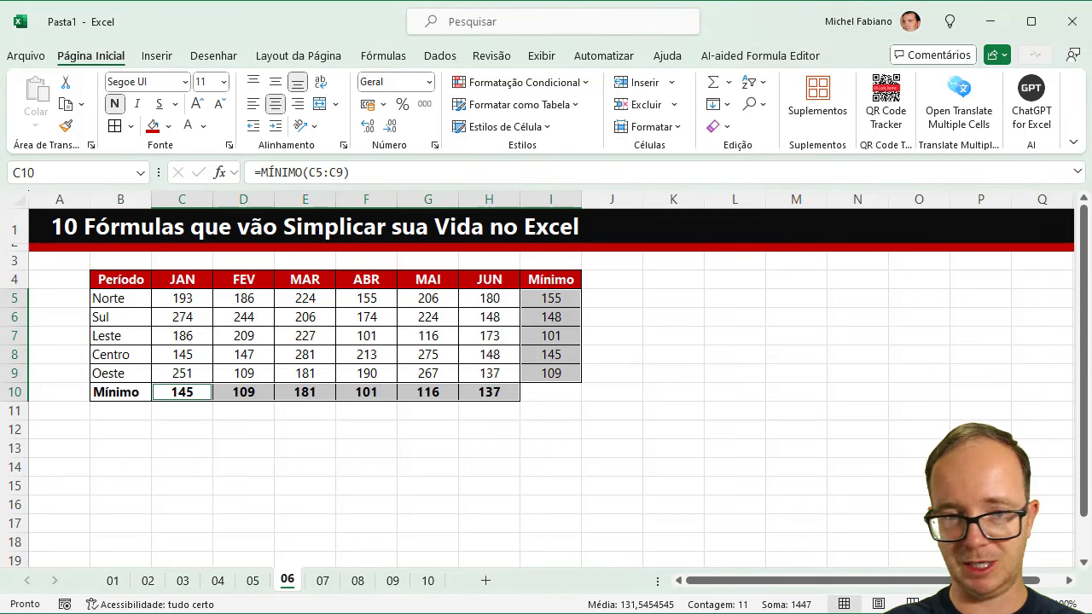
key("ctrl+n")
key("ctrl+n")
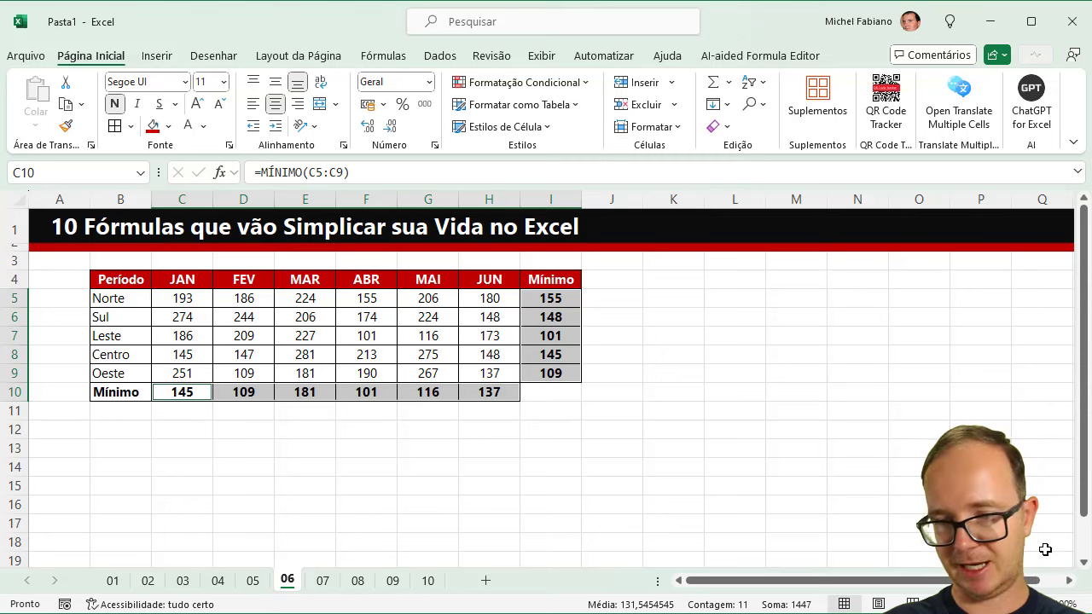
scroll(545, 384, "up", 3)
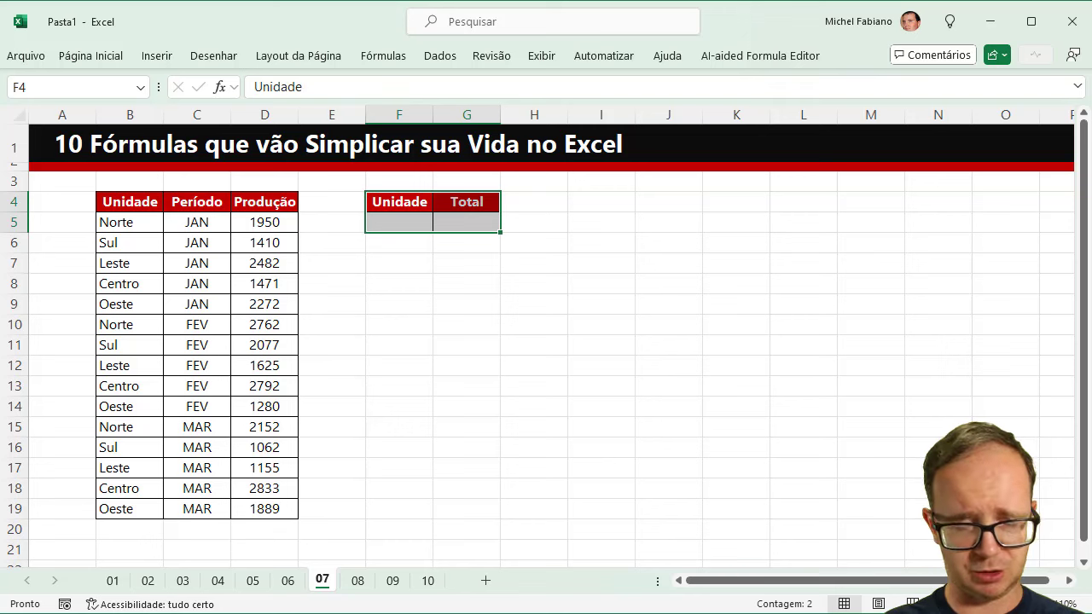
Enter Norte as the unit in F5.
left_click(407, 224)
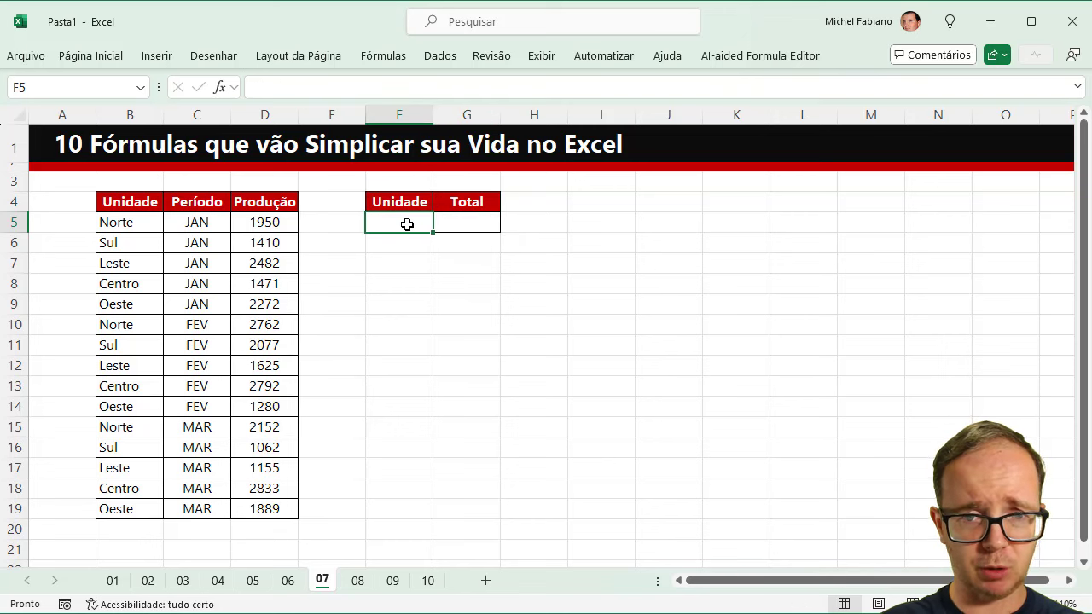
type("Norte")
key("Tab")
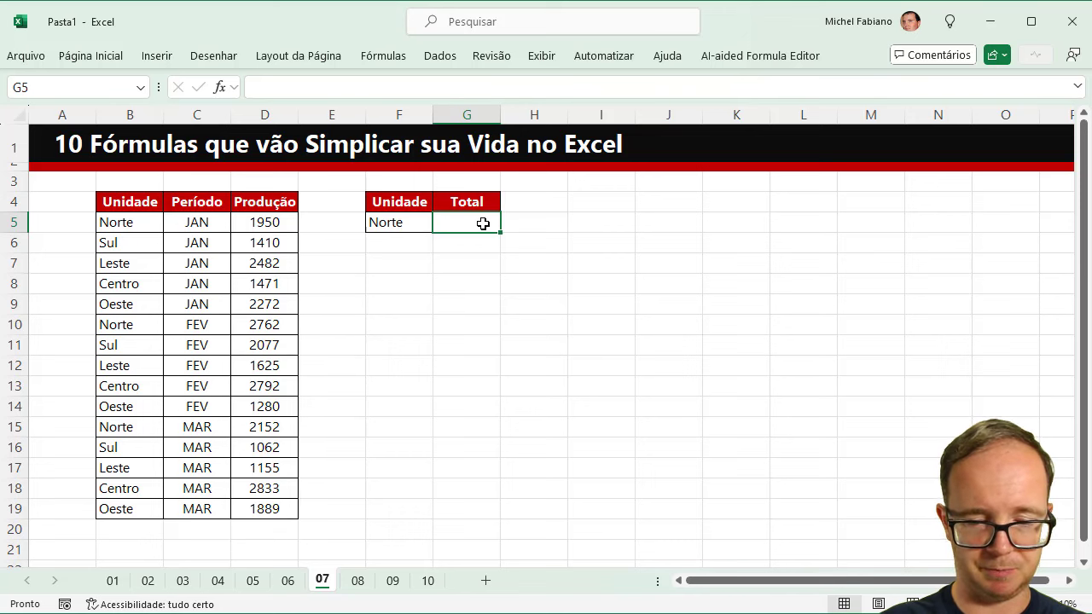
Enter =SOMASE(B:B;F5;D:D) in G5 to total Norte's Produção, giving 6864.
type("=somase")
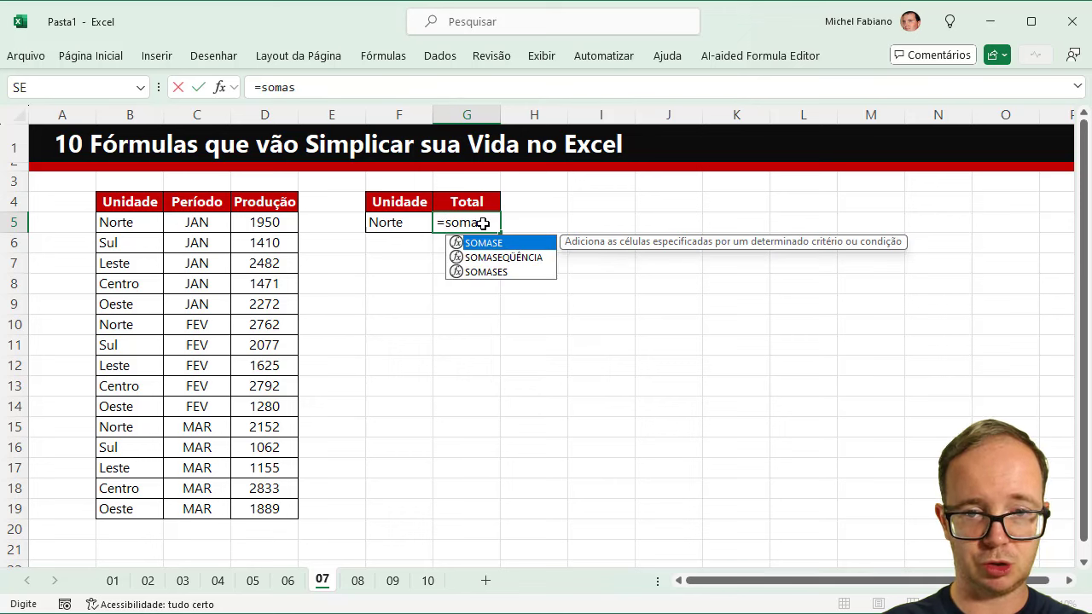
type("(")
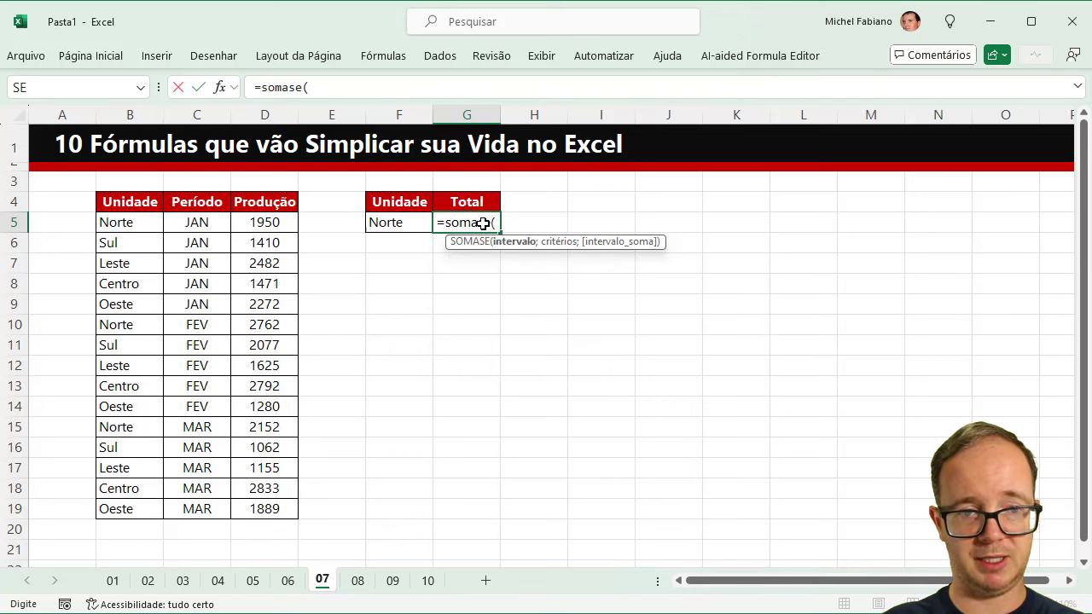
left_click(142, 110)
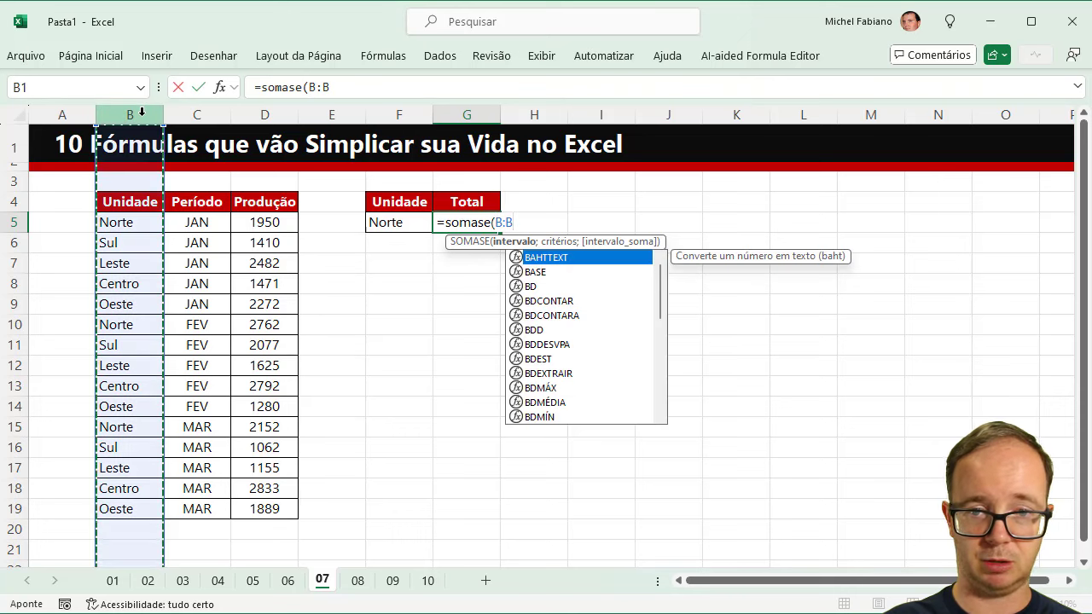
type(";")
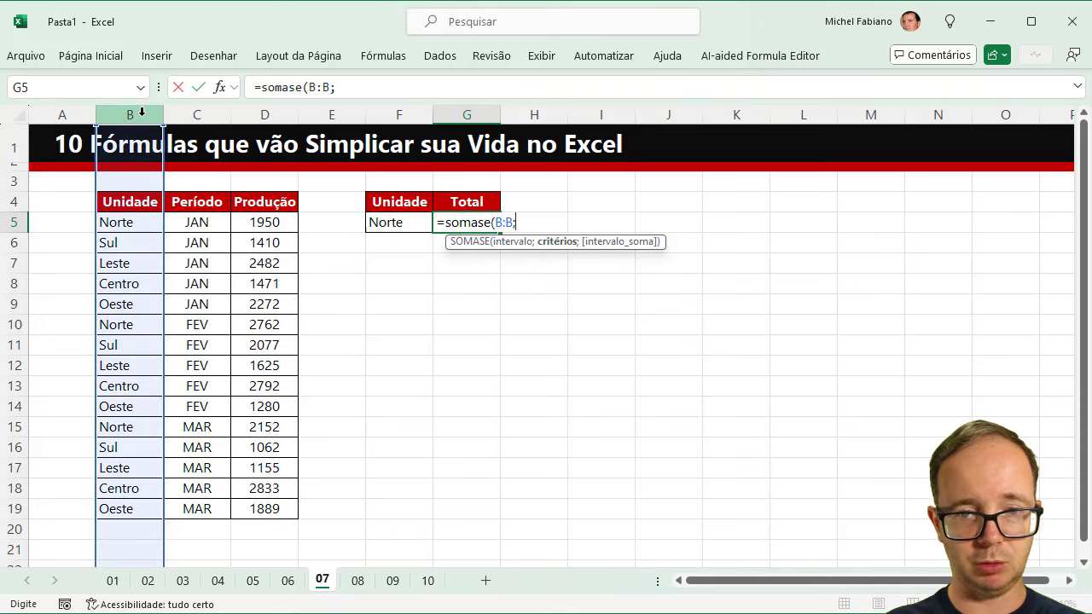
left_click(407, 222)
type(";")
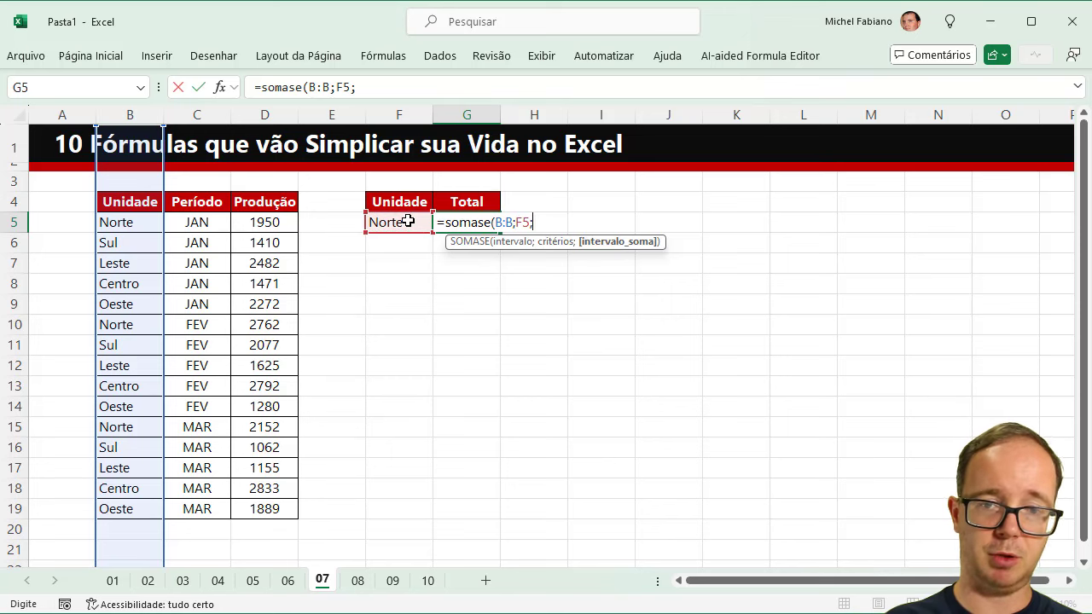
left_click(277, 107)
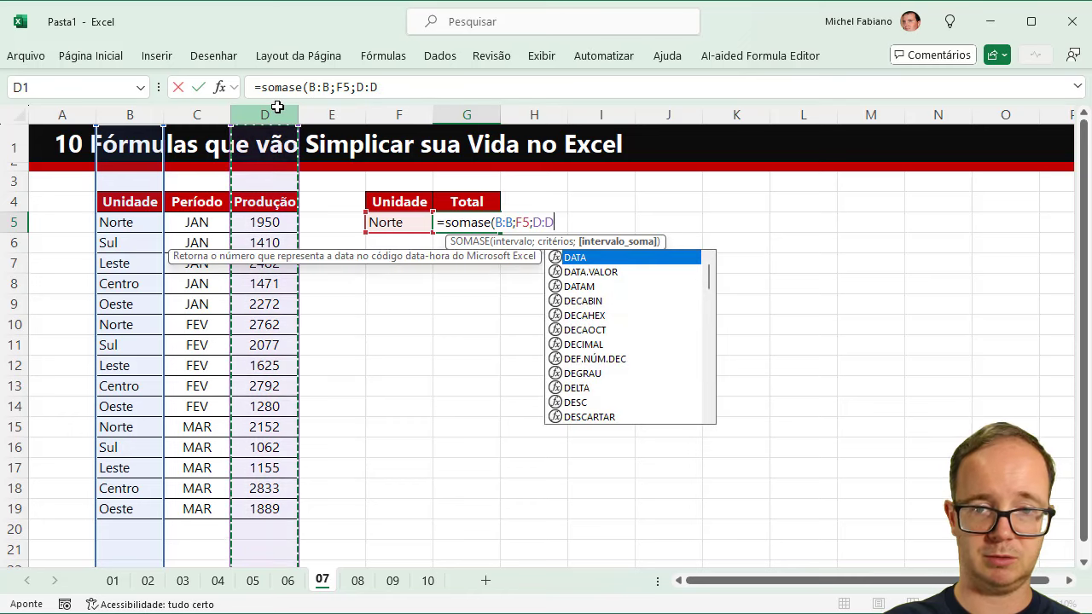
type(")")
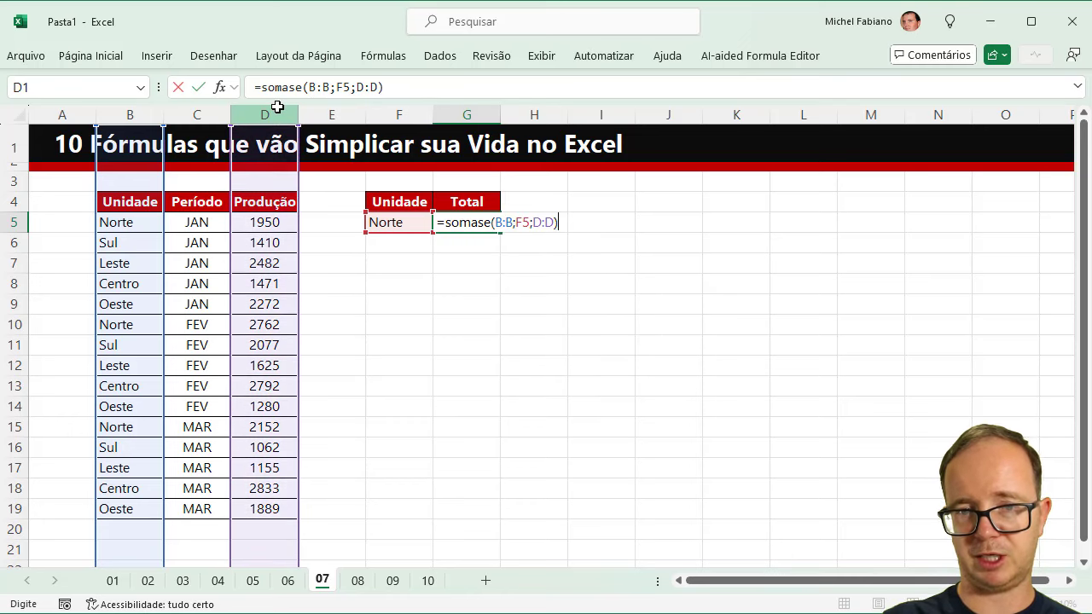
key("Return")
Try Sul, Leste and then Centro in F5, leaving G5 at Centro's total of 7096.
key("Up")
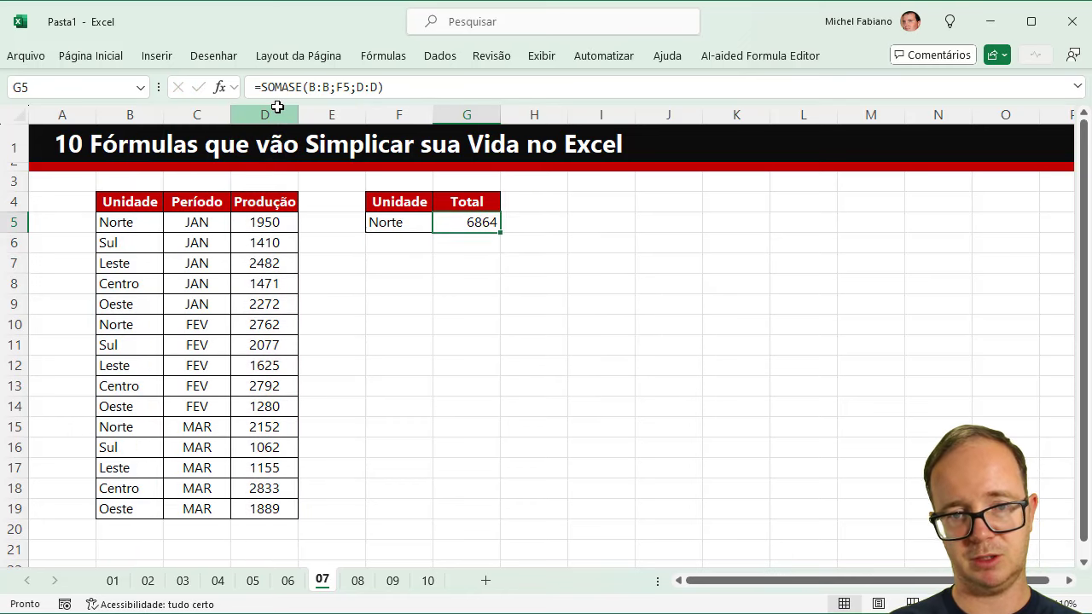
key("Left")
type("Su")
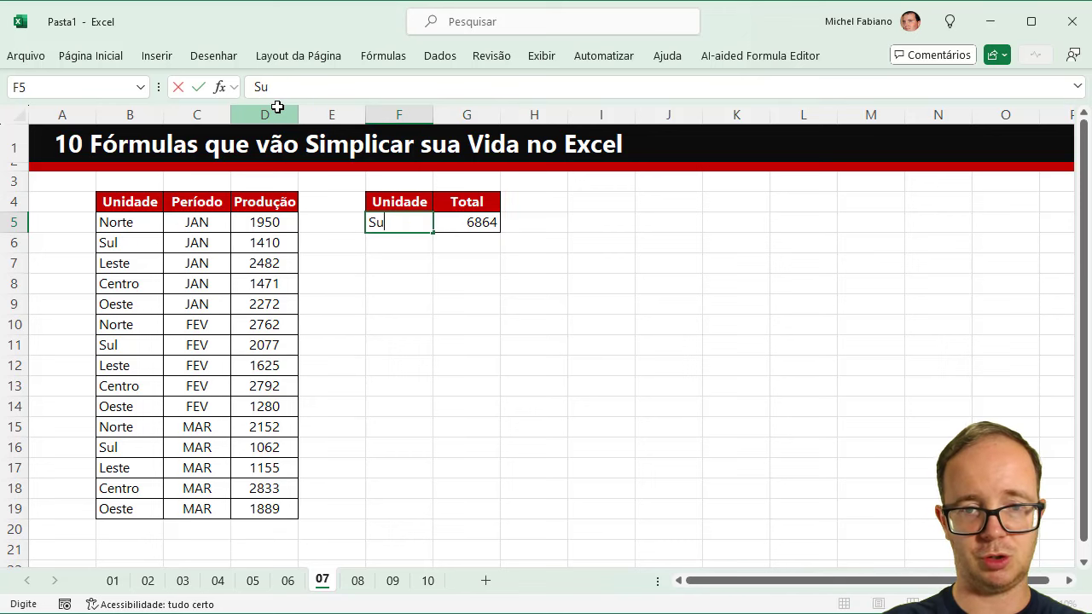
type("l")
key("Return")
key("Up")
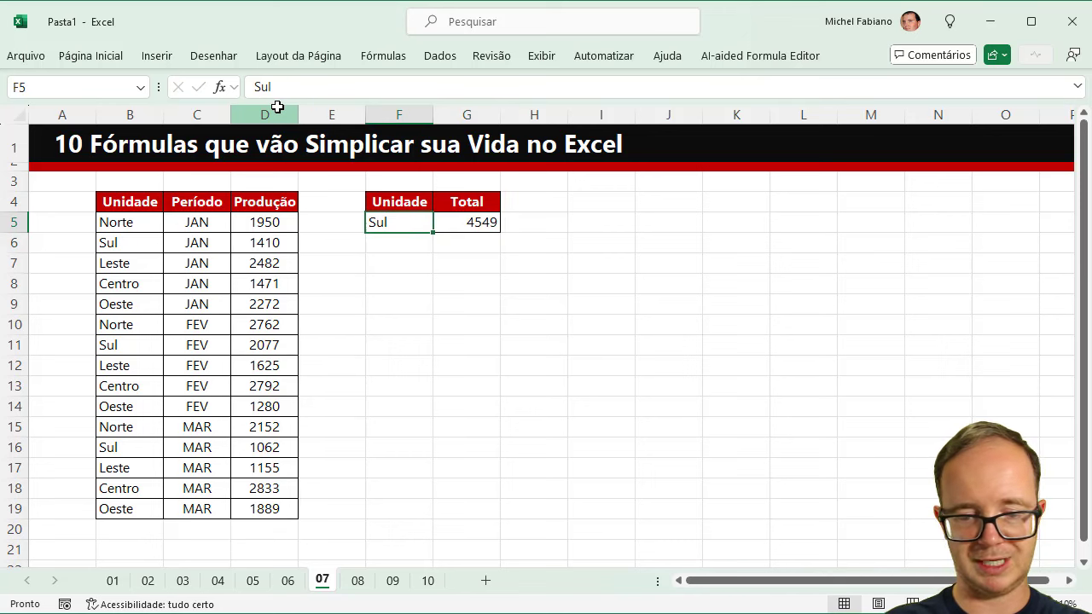
type("Leste")
key("Return")
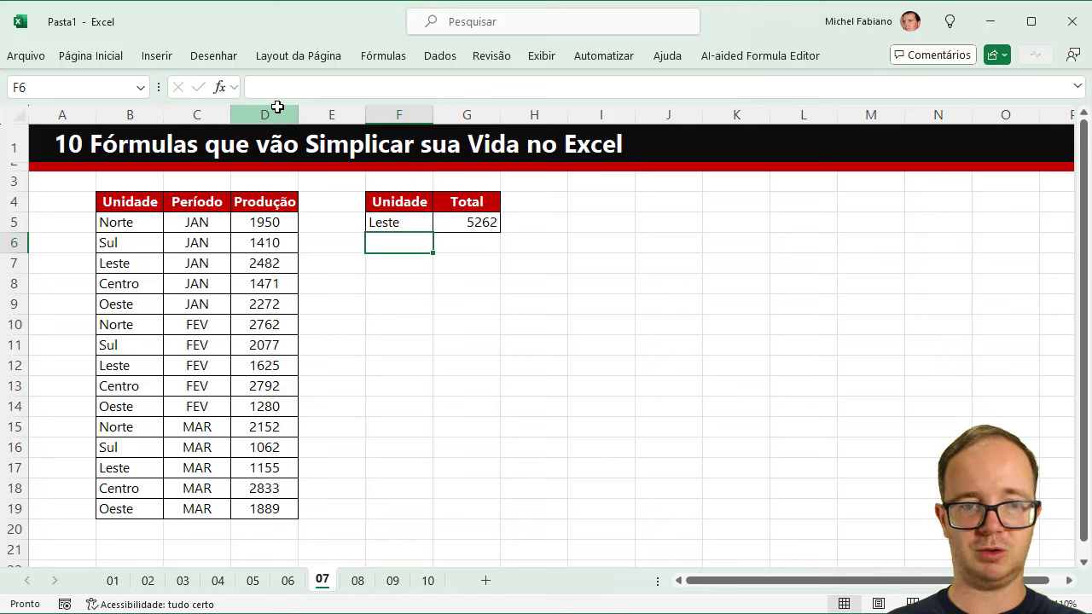
key("Up")
type("C")
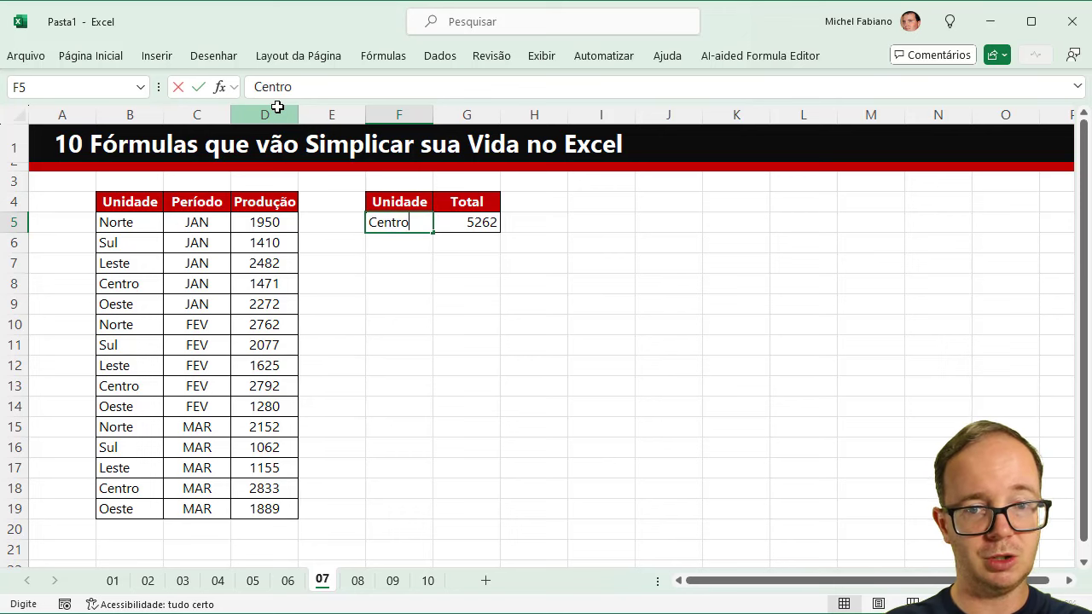
key("Return")
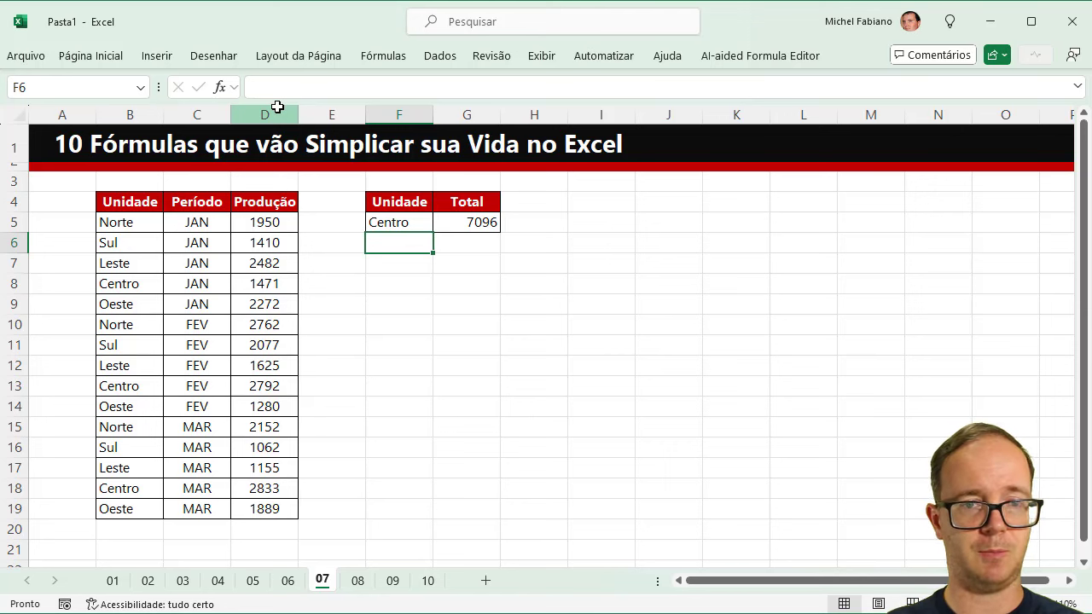
On sheet 08, enter =SE(C5>G4;"OK";"NOK") in D5 for Norte's status.
left_click(358, 581)
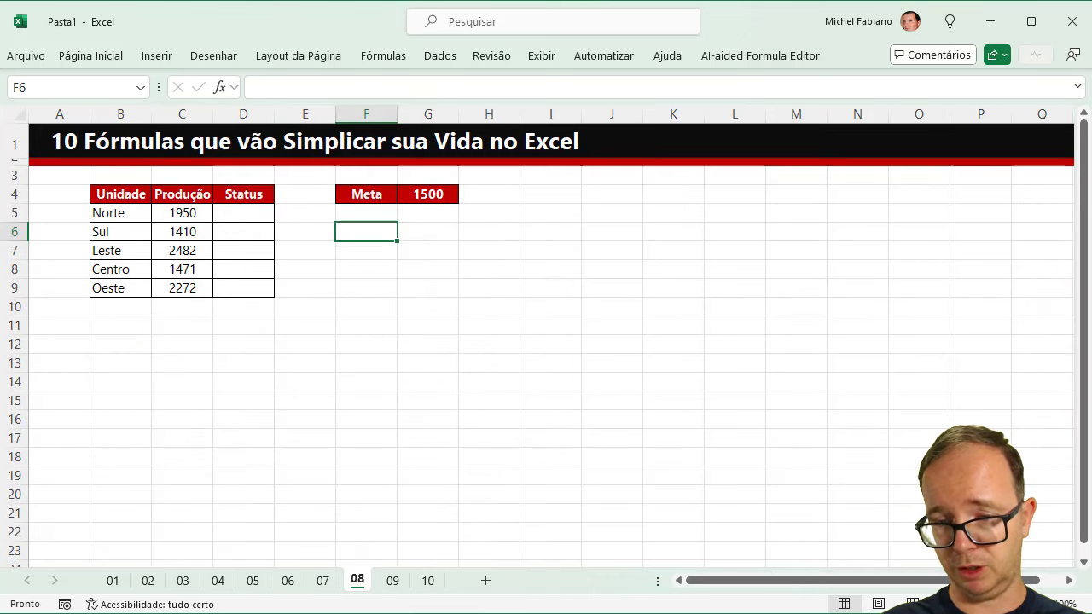
scroll(546, 342, "up", 3, "ctrl")
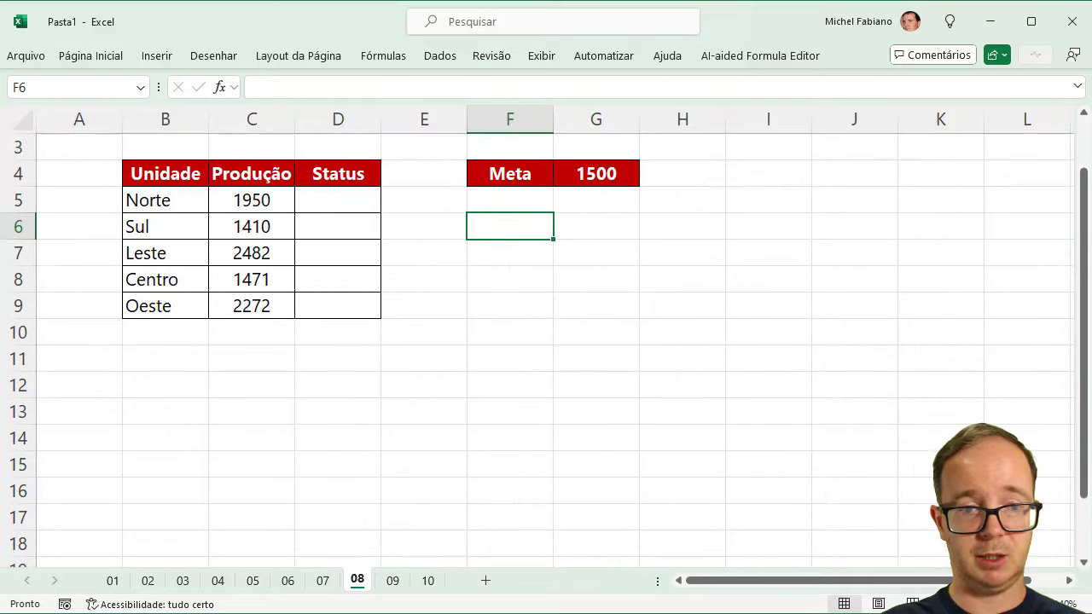
left_click_drag(1083, 452, 1084, 404)
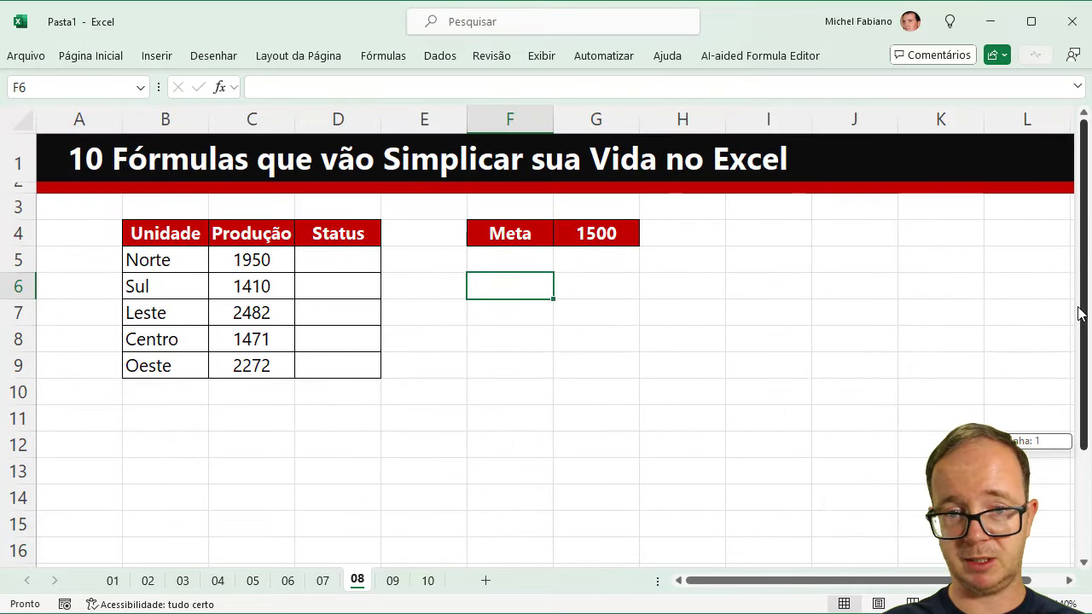
left_click(331, 261)
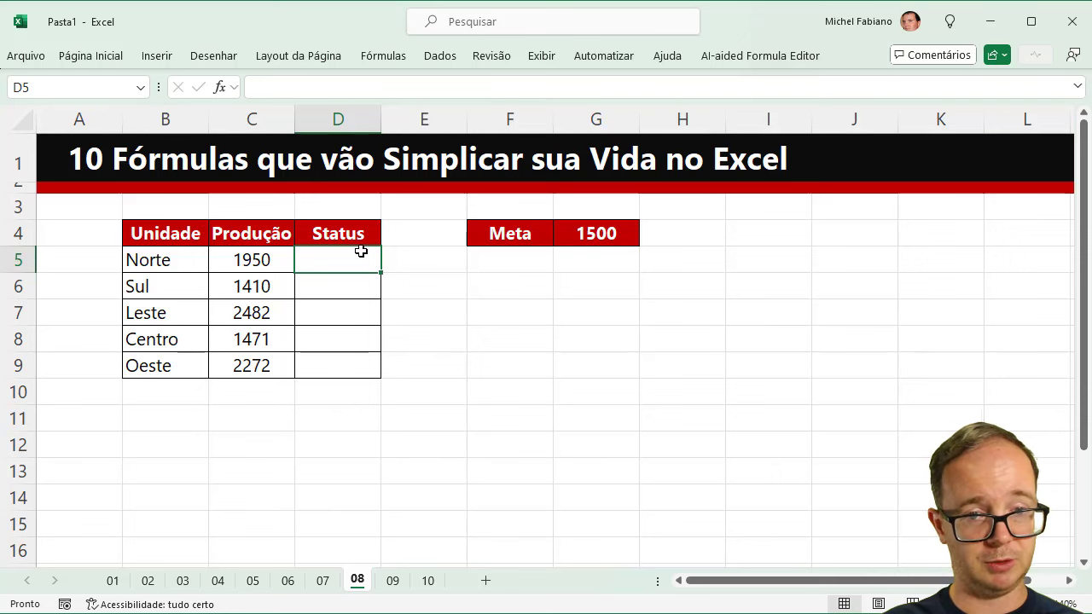
type("=se(")
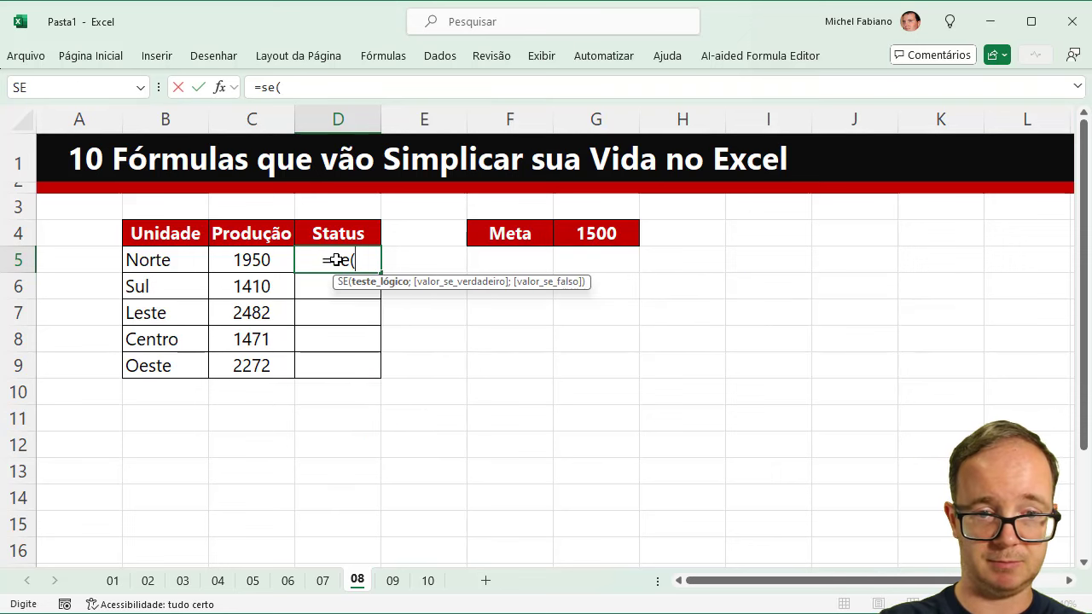
left_click(244, 259)
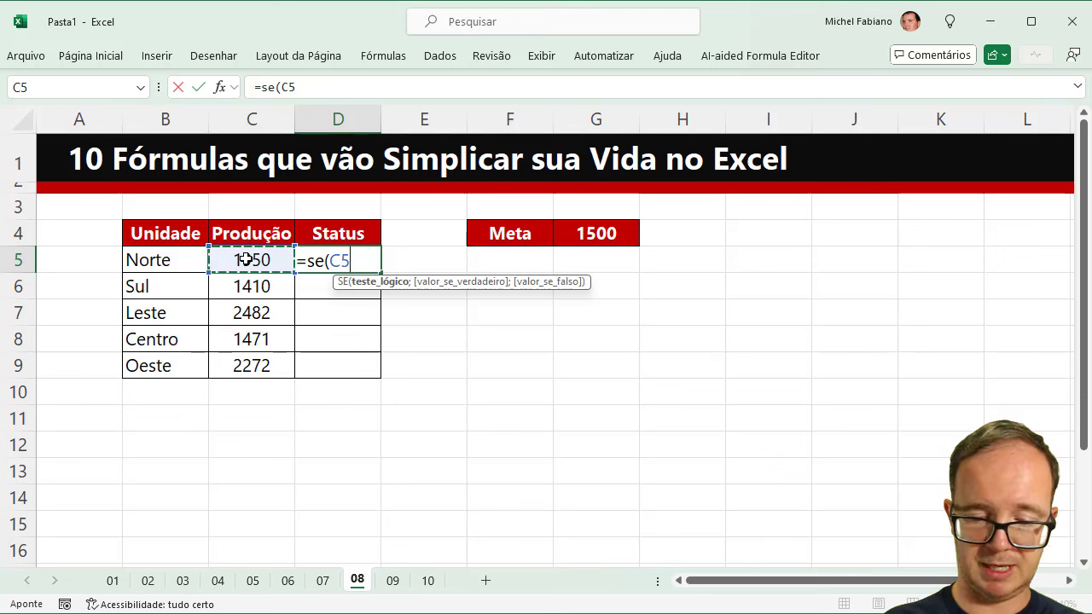
type(">")
left_click(594, 233)
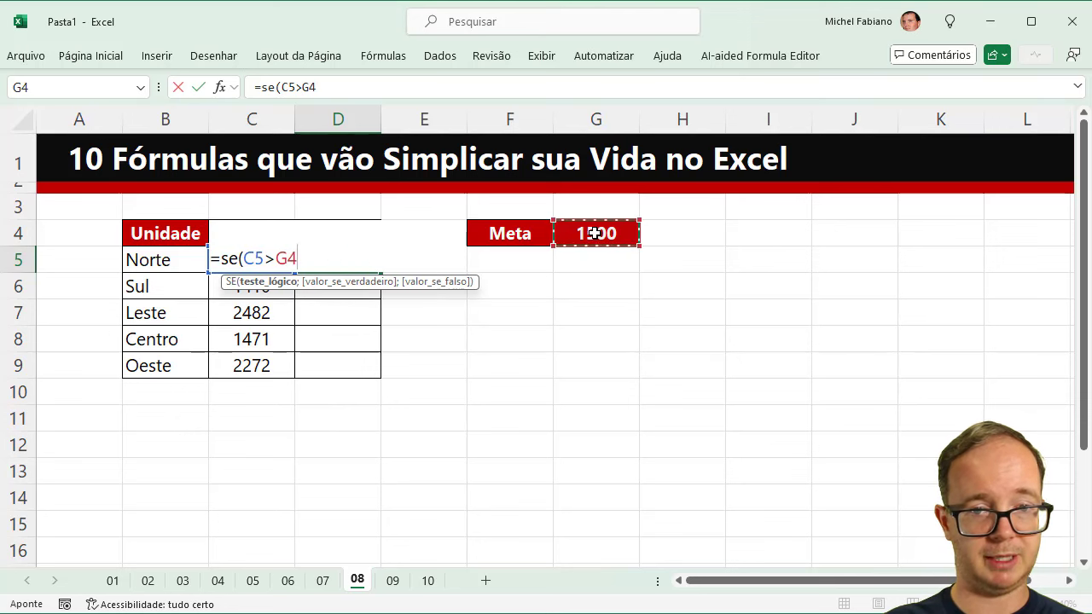
type(";\"")
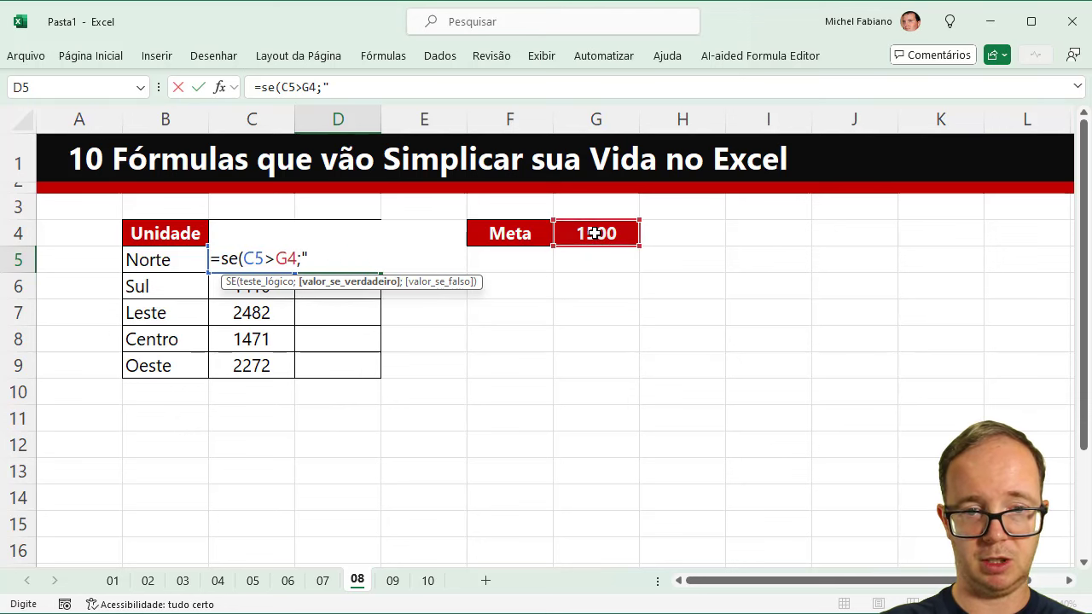
type("OK\";\"")
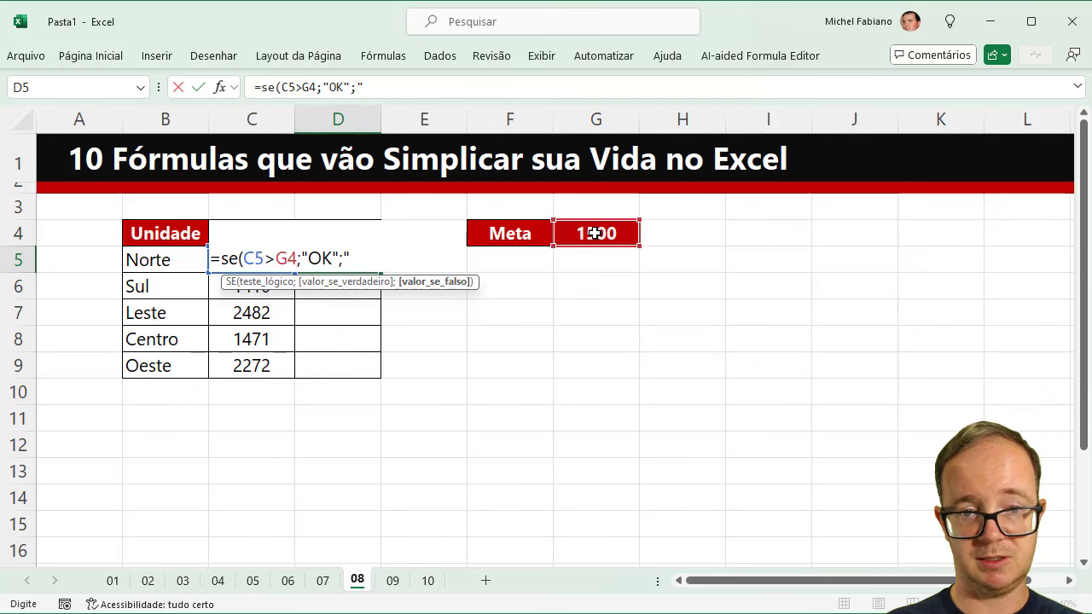
type("NO")
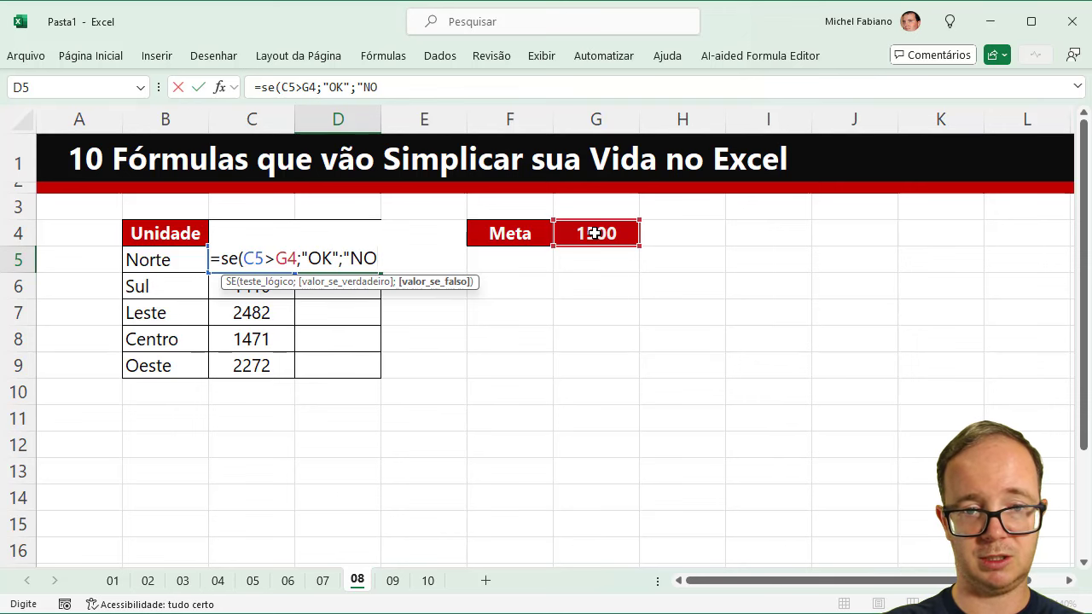
type("K\")")
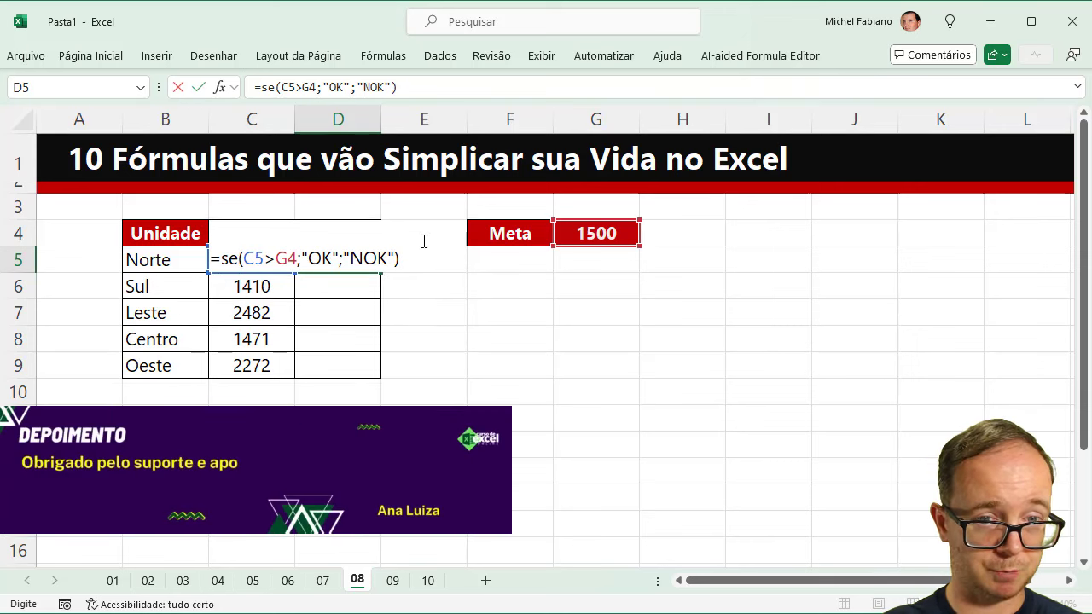
Make the Meta reference $G$4 absolute and fill the status formula down to row 9.
left_click(293, 260)
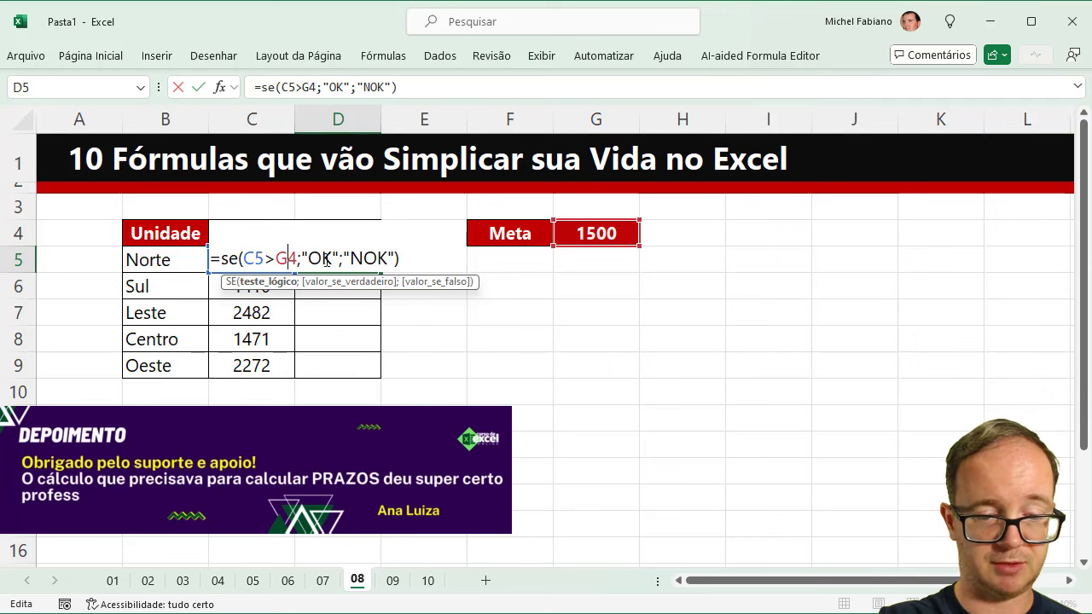
key("F4")
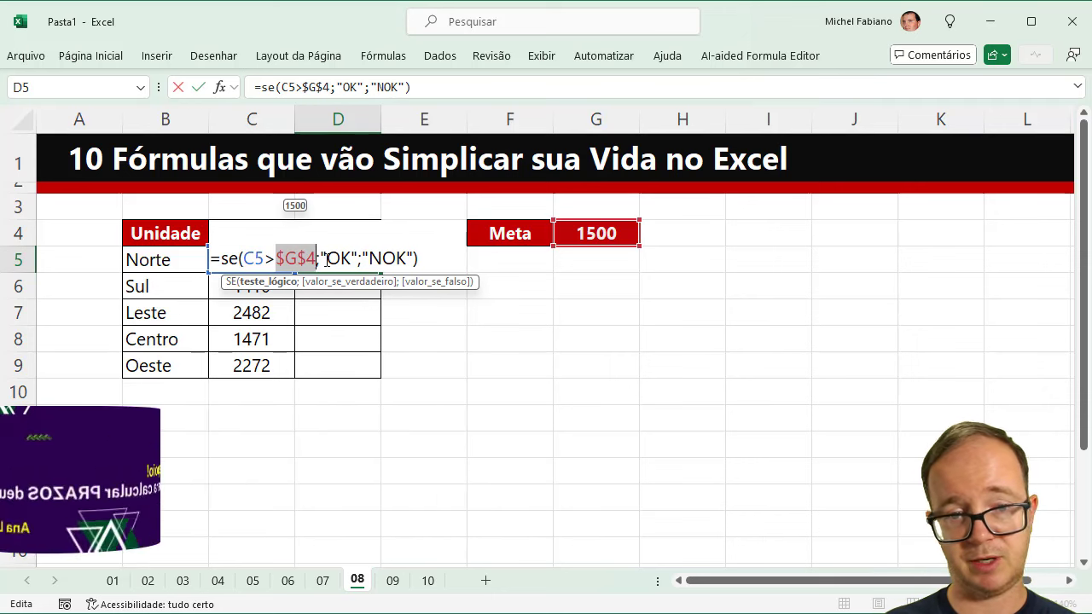
key("Return")
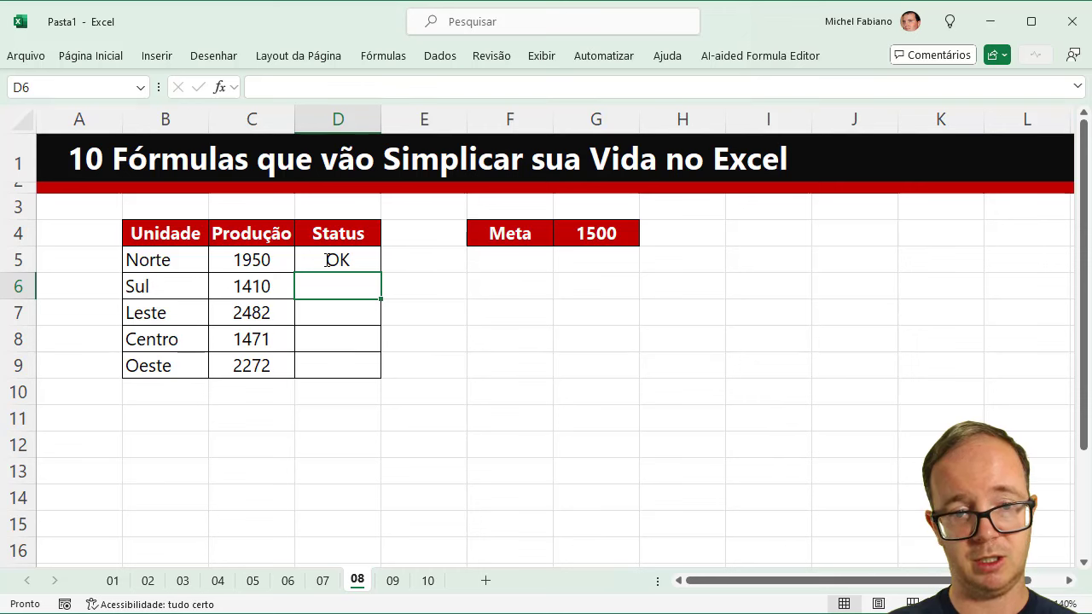
left_click(327, 260)
double_click(380, 273)
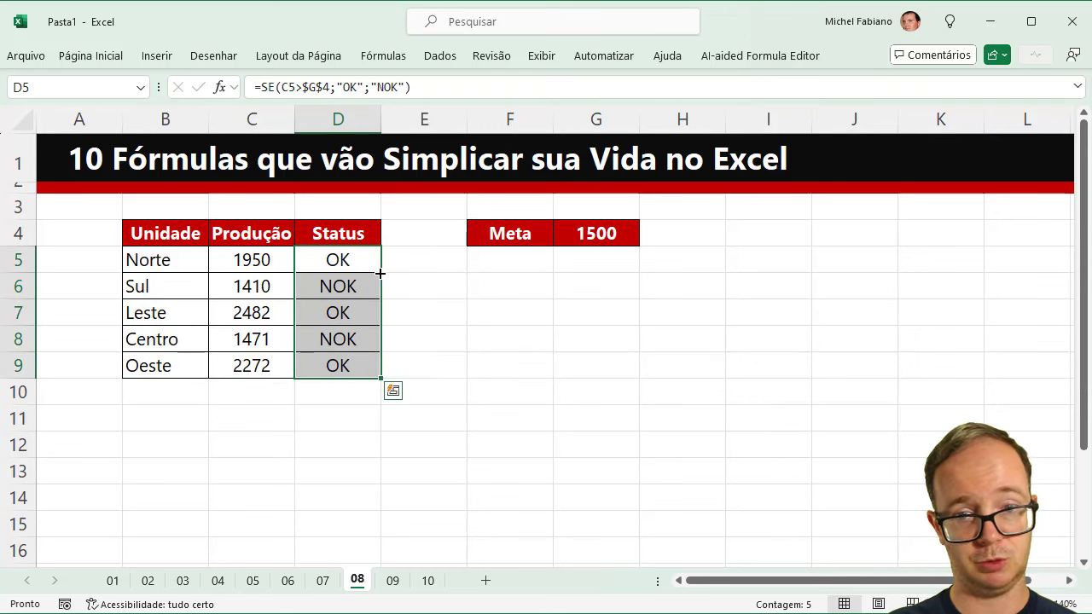
left_click(585, 233)
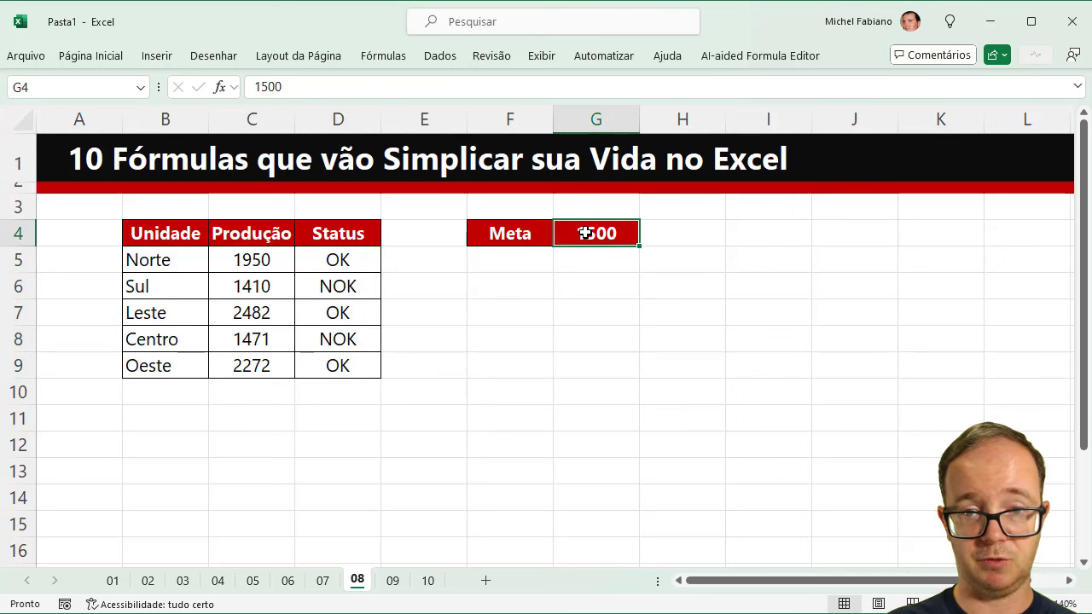
Name the Meta cell G4 'meta'.
left_click(52, 87)
type("meta")
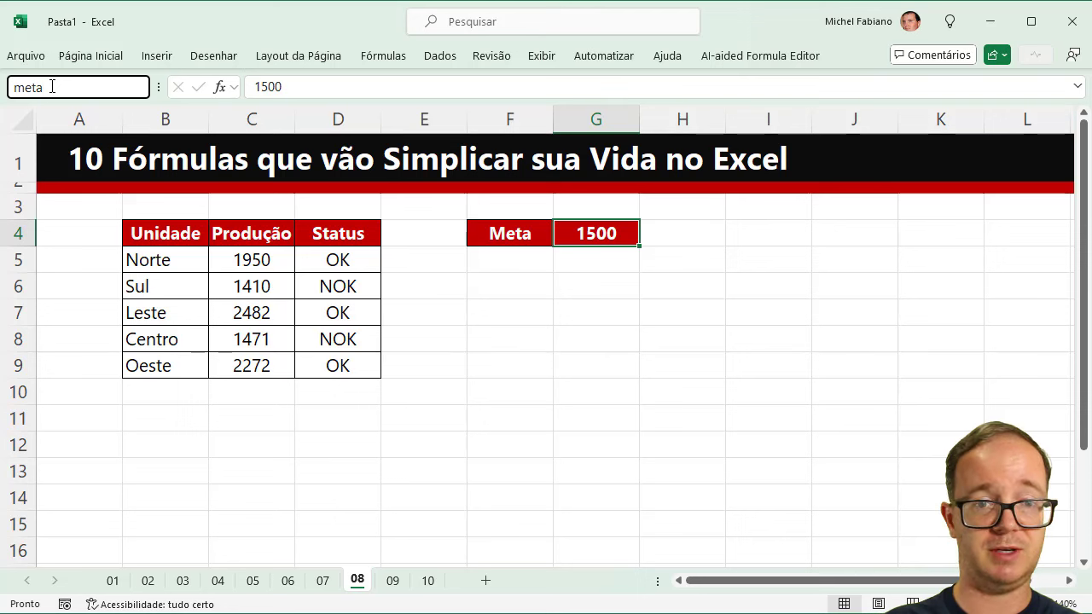
key("Return")
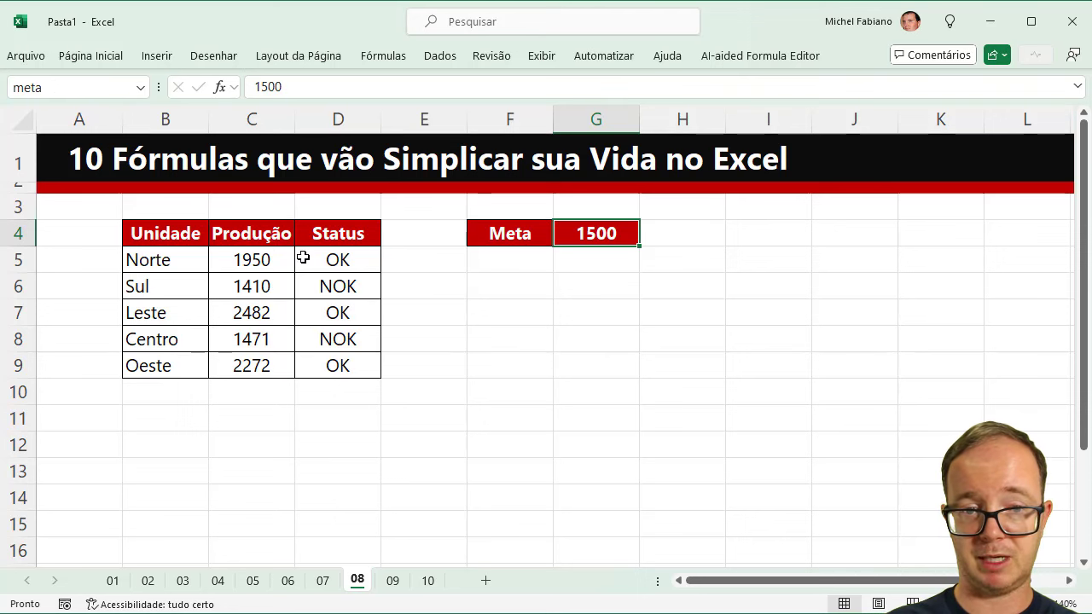
Replace the Status results D5:D9 with =SE(C5>meta;"OK";"NOK") filled down.
left_click_drag(303, 257, 316, 368)
key("Delete")
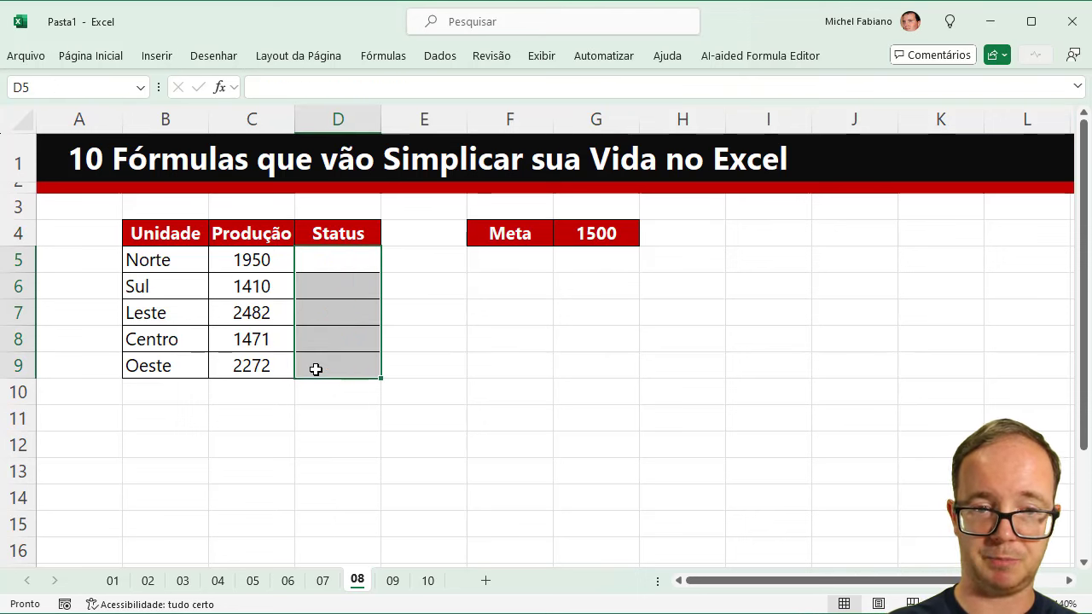
type("=se")
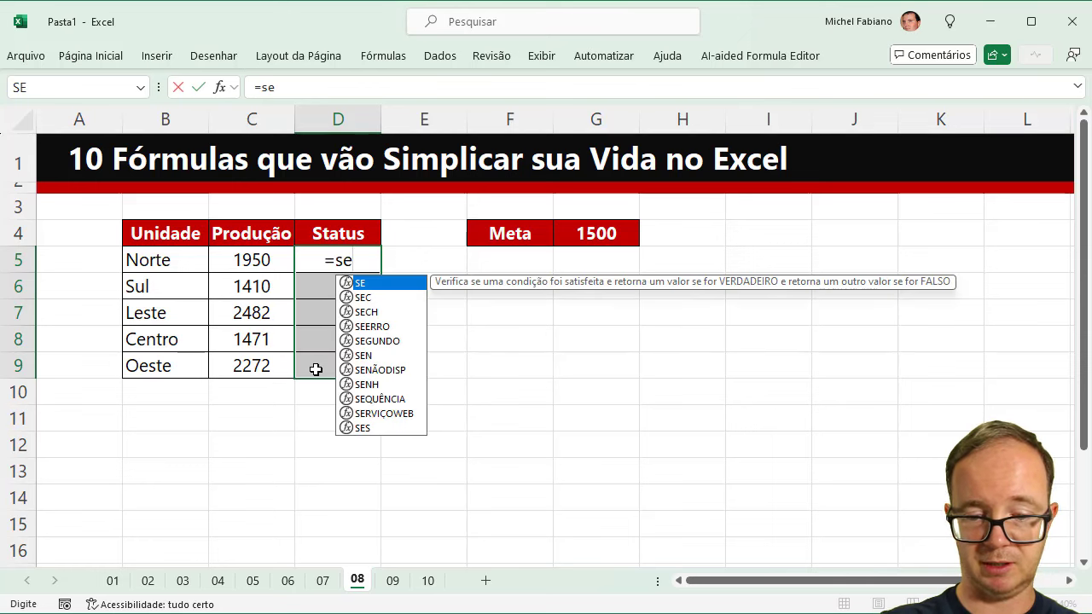
type("(")
left_click(244, 260)
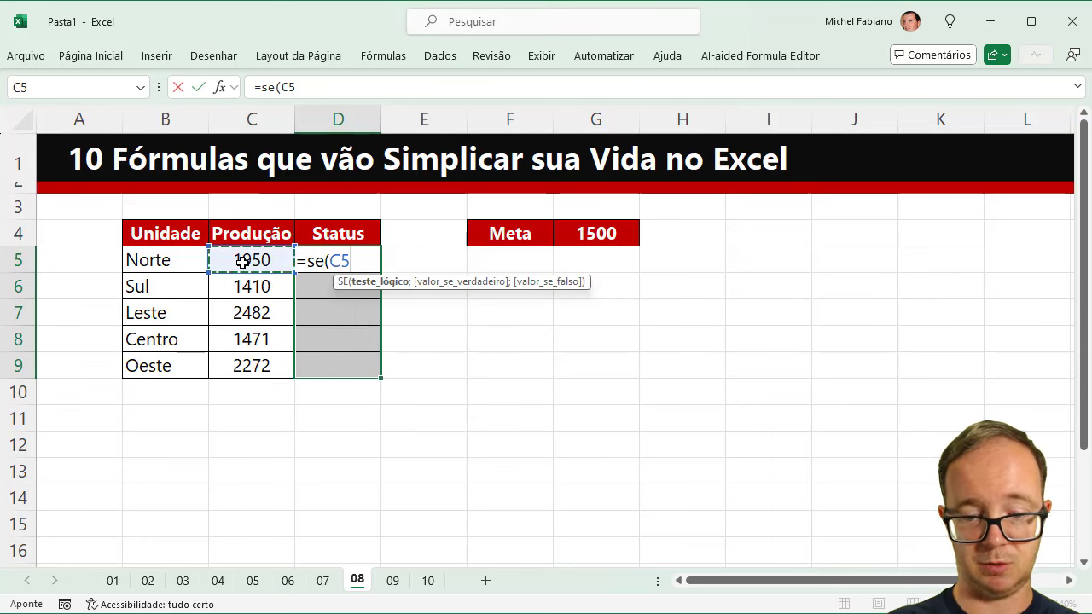
type(">meta")
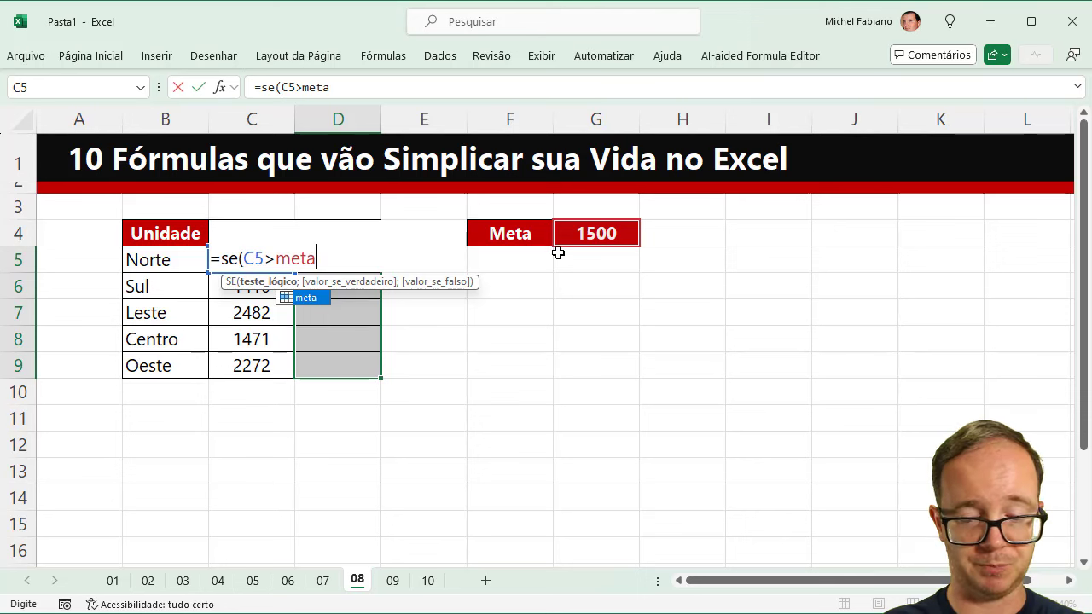
type(";\"")
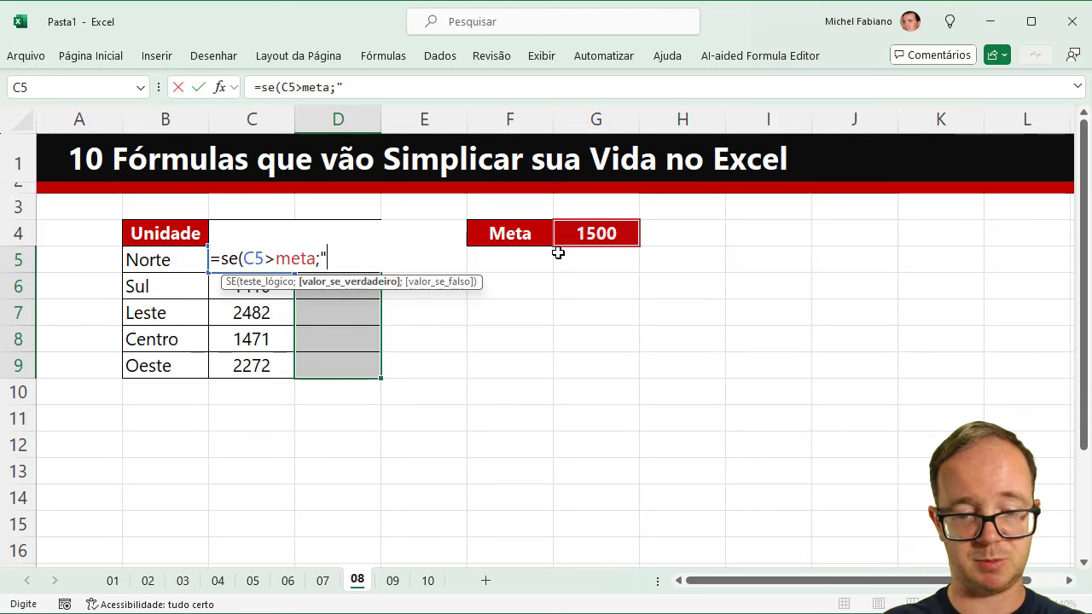
type("OK\";\"")
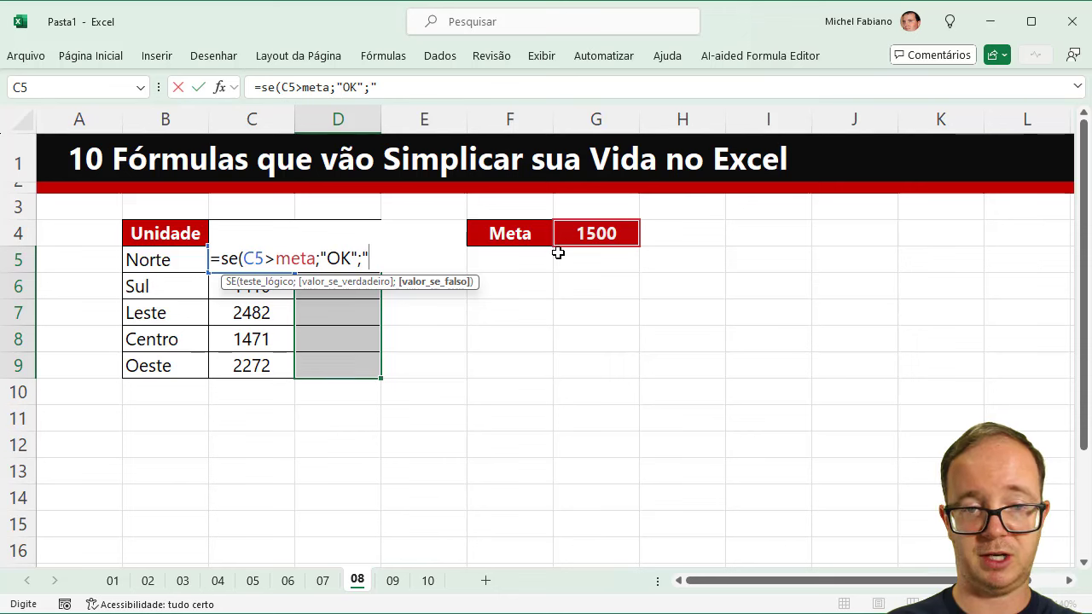
type("N")
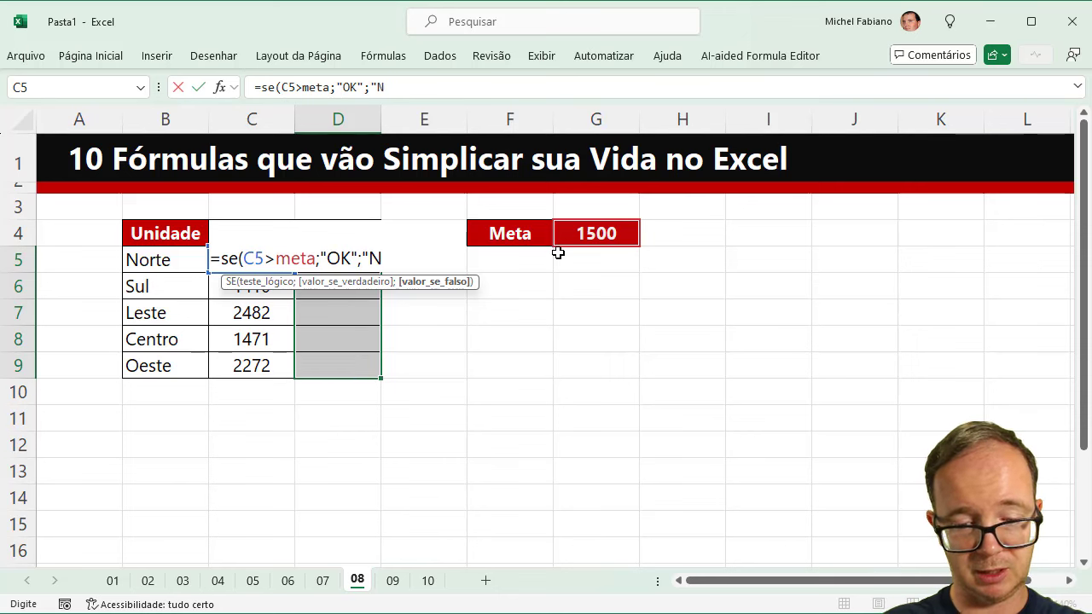
type("OK\")")
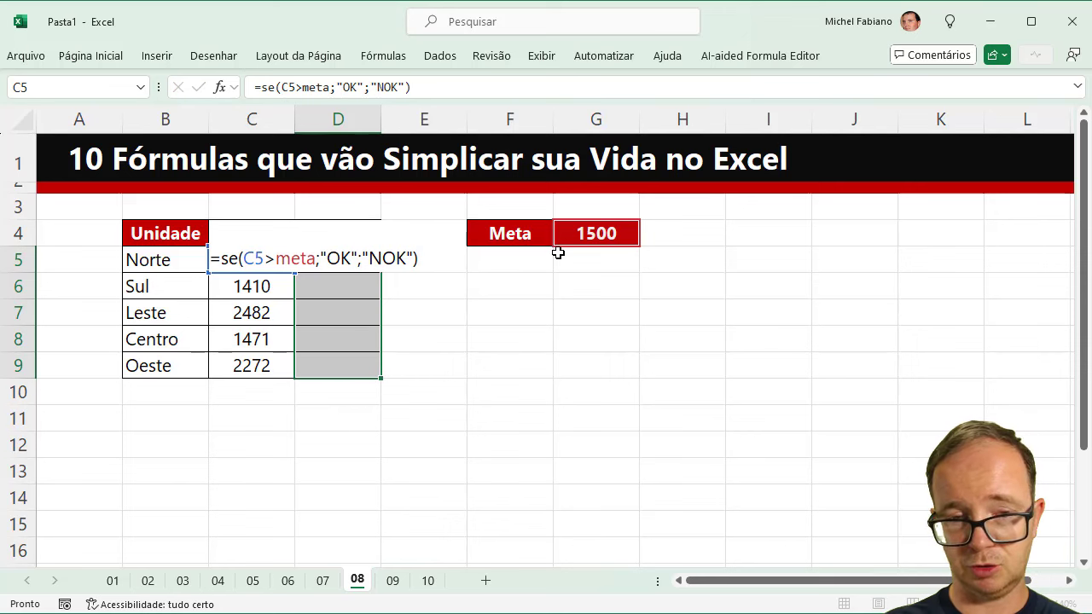
key("Return")
left_click(347, 265)
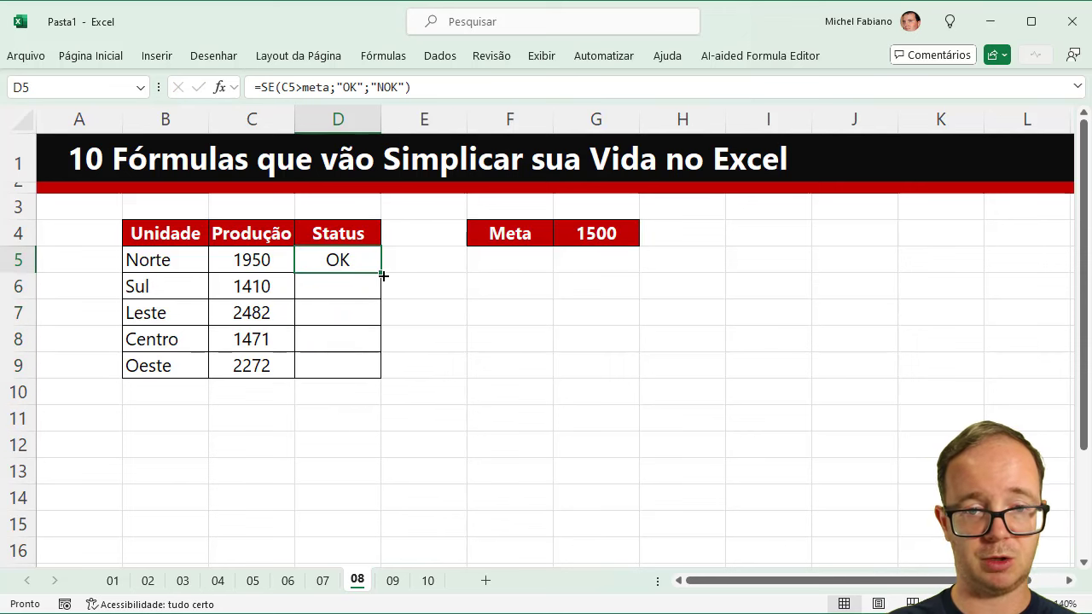
double_click(382, 273)
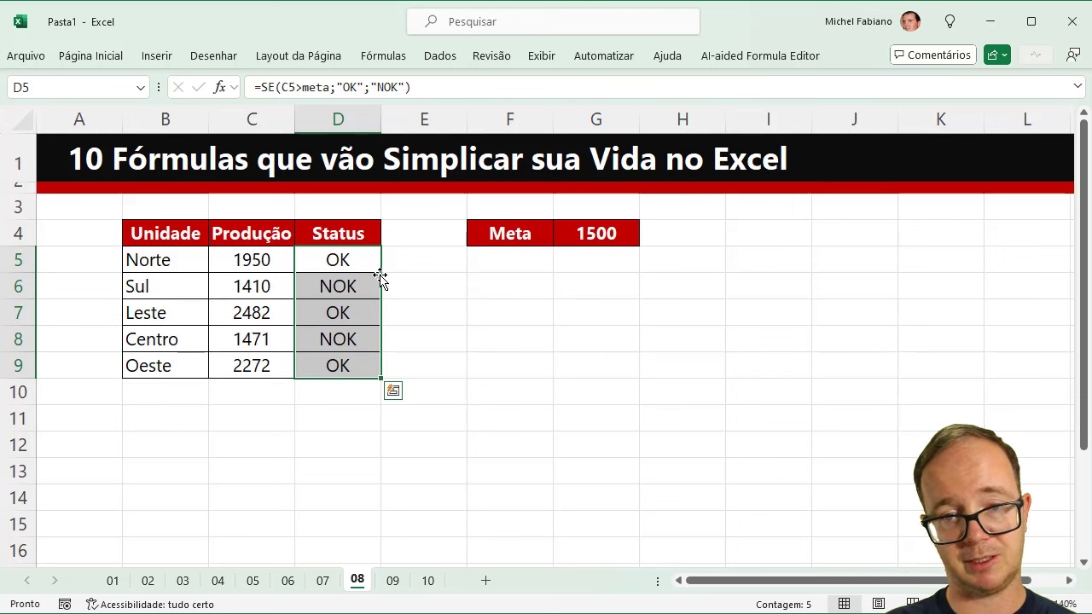
Raise the Meta in G4 to 2000, flipping Norte to NOK, then go to sheet 09.
left_click(594, 233)
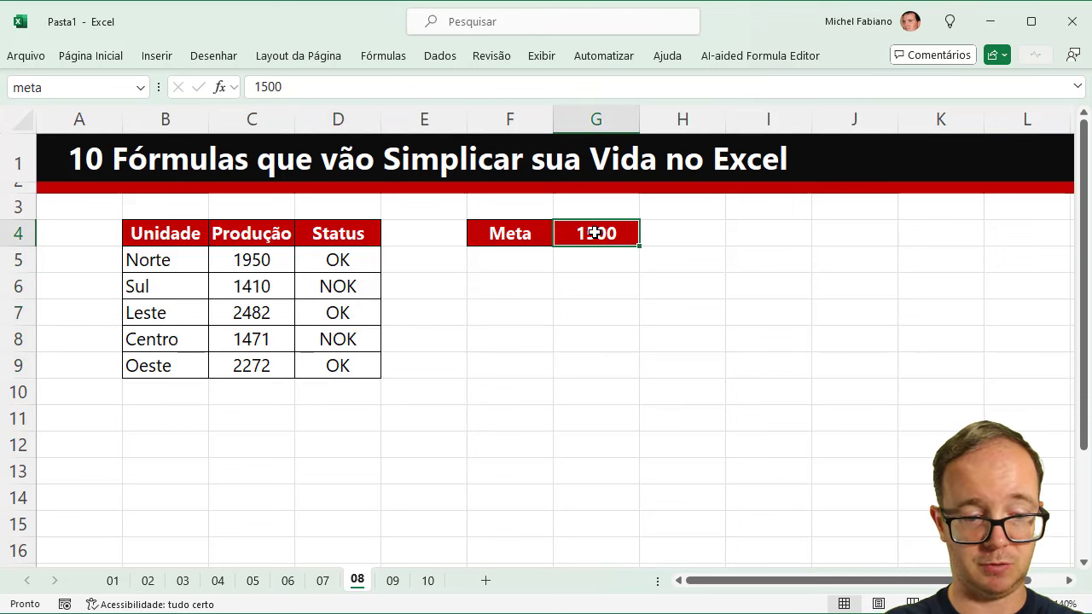
type("2000")
key("Return")
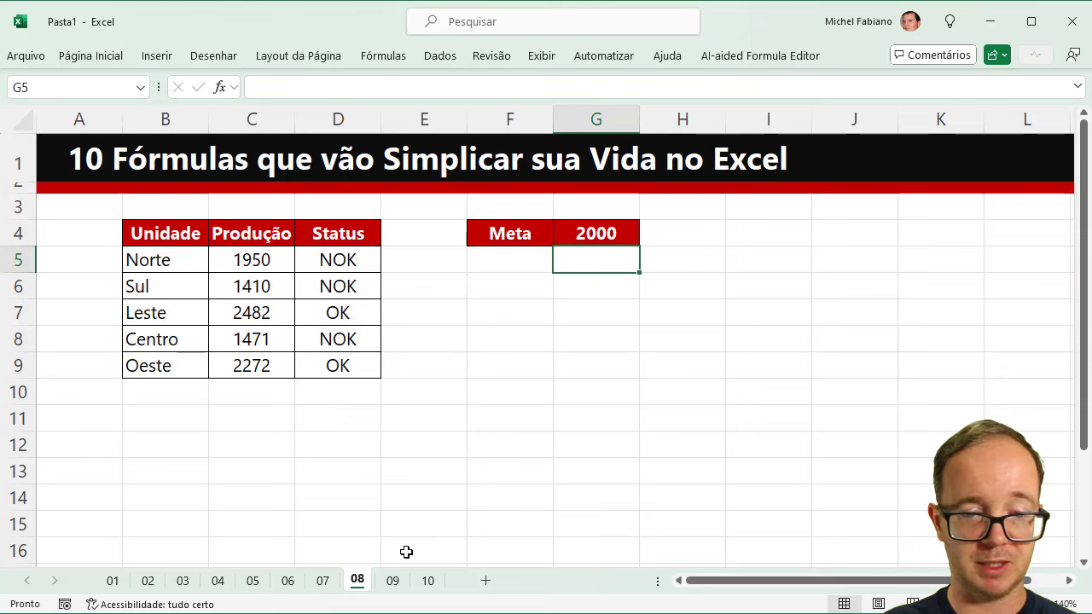
left_click(396, 580)
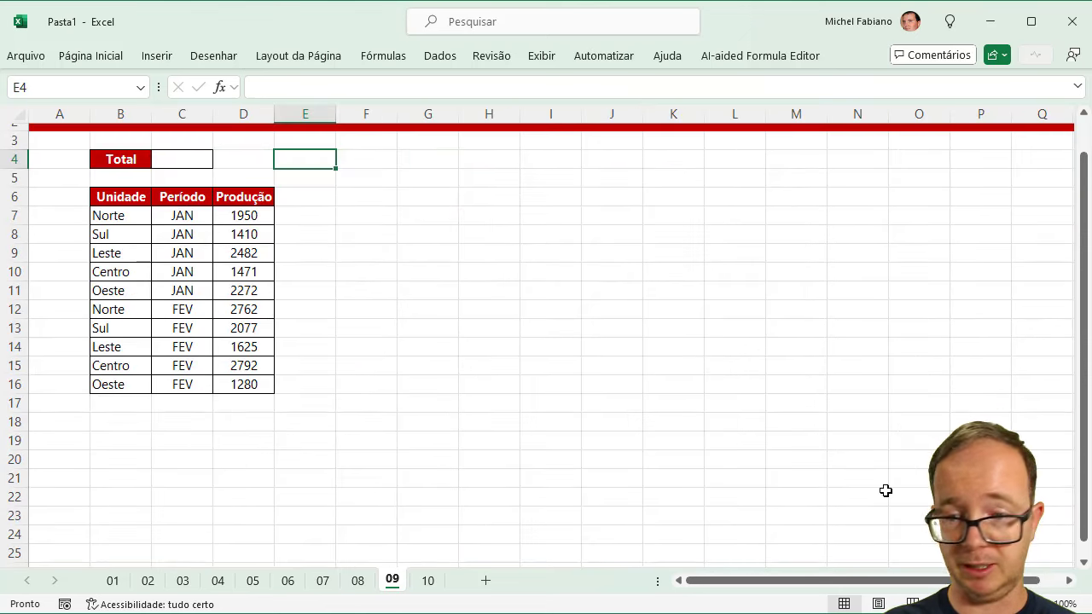
Format B6:D16 on sheet 09 as a styled table with headers.
left_click(1046, 603)
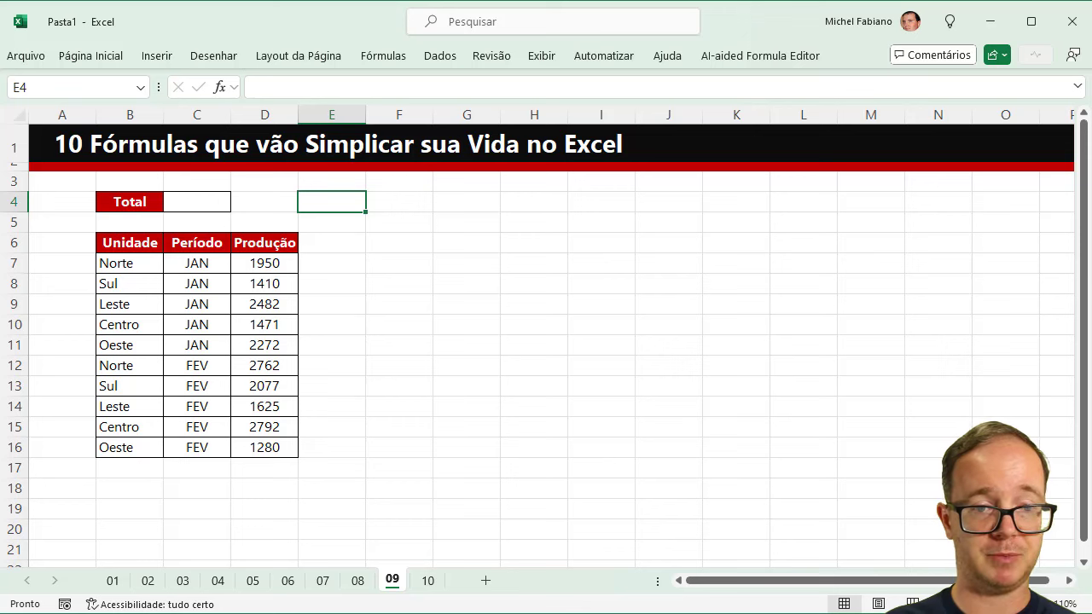
left_click_drag(143, 241, 240, 446)
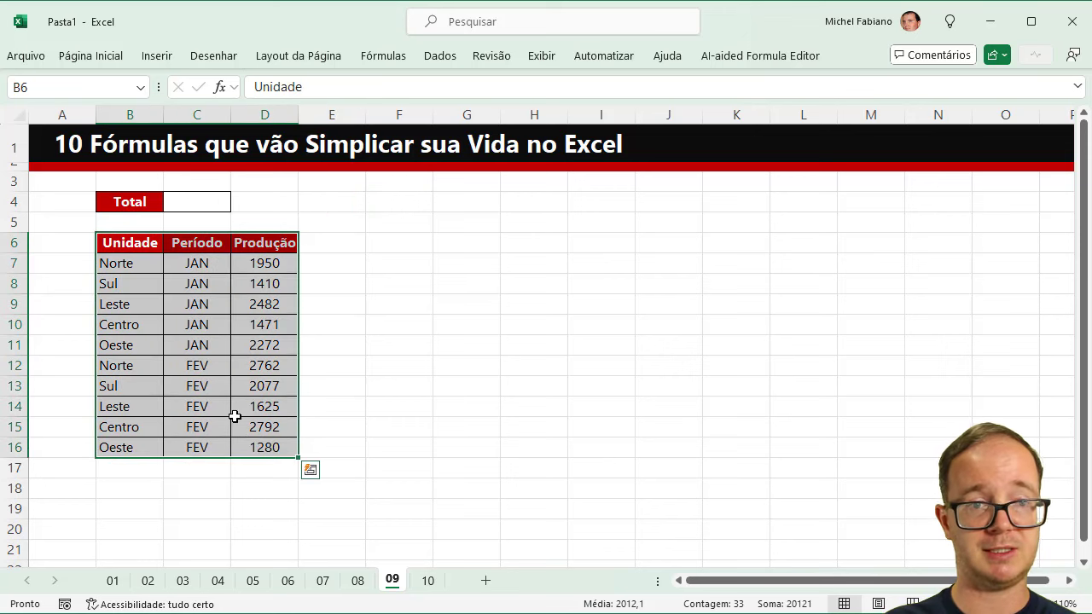
left_click(106, 55)
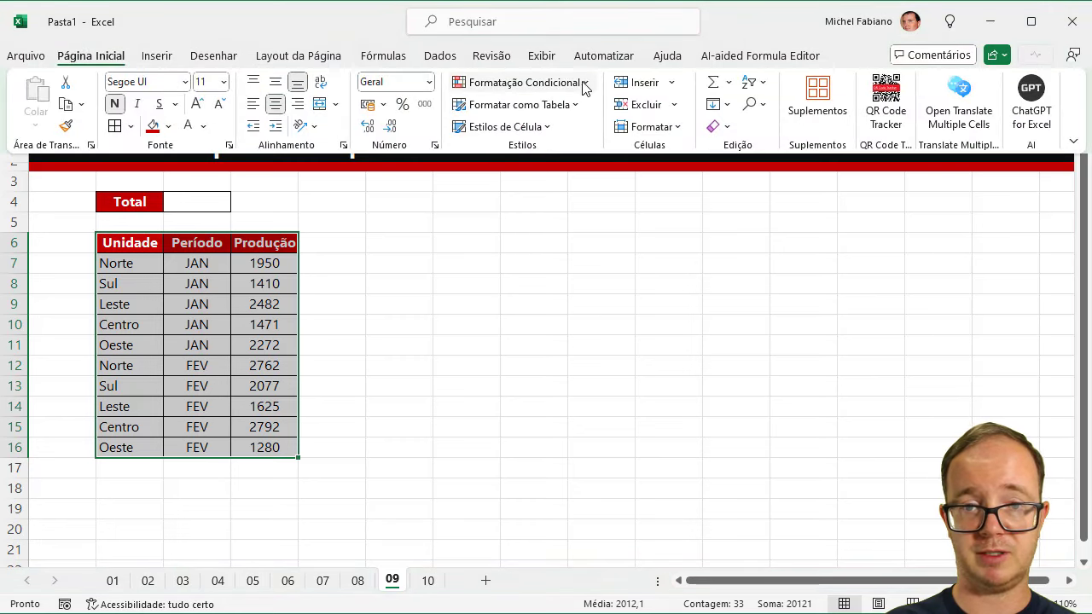
left_click(577, 105)
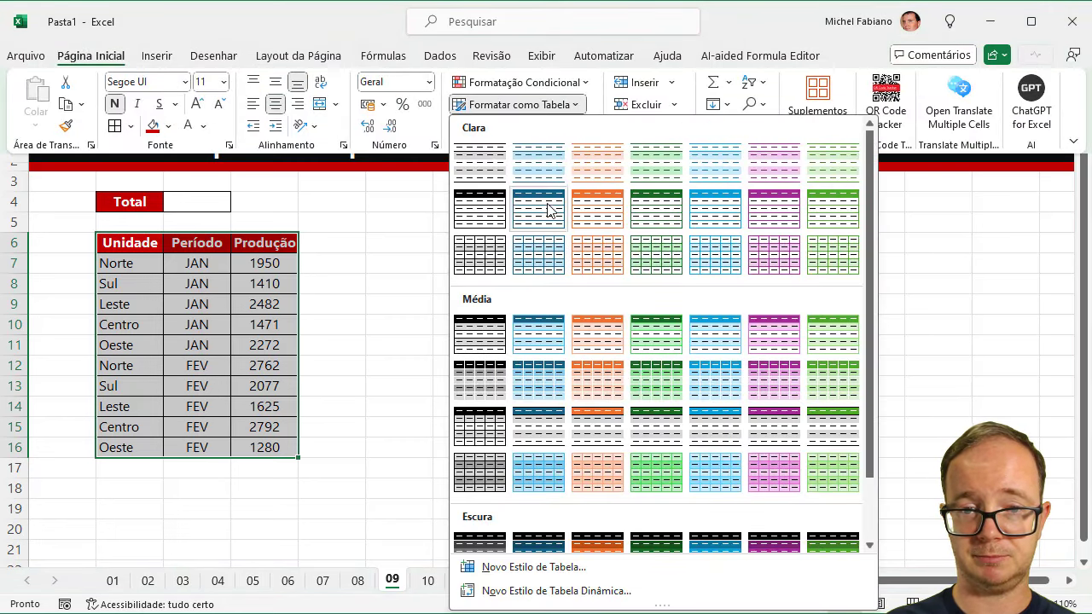
left_click(490, 164)
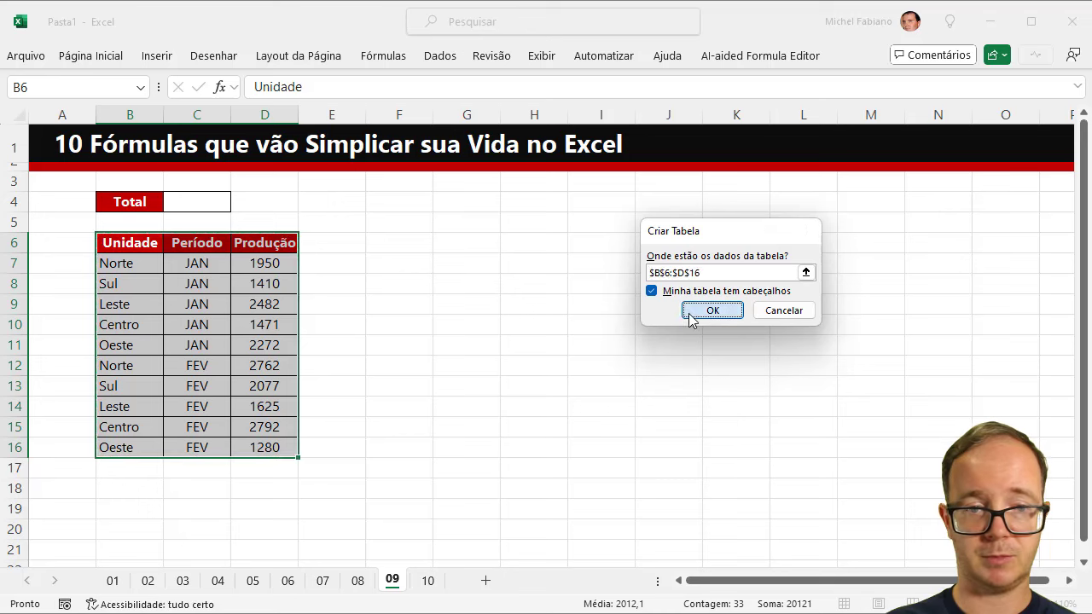
left_click(689, 317)
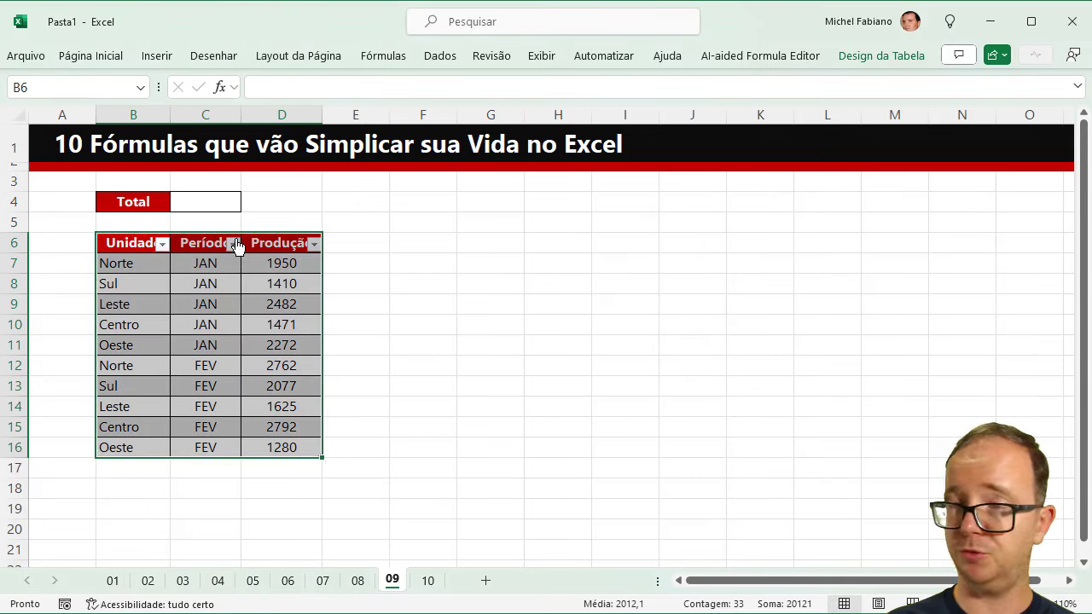
left_click(205, 200)
Enter =SUBTOTAL(9;Tabela1[Produção]) in C4, giving a Total of 20121.
type("=")
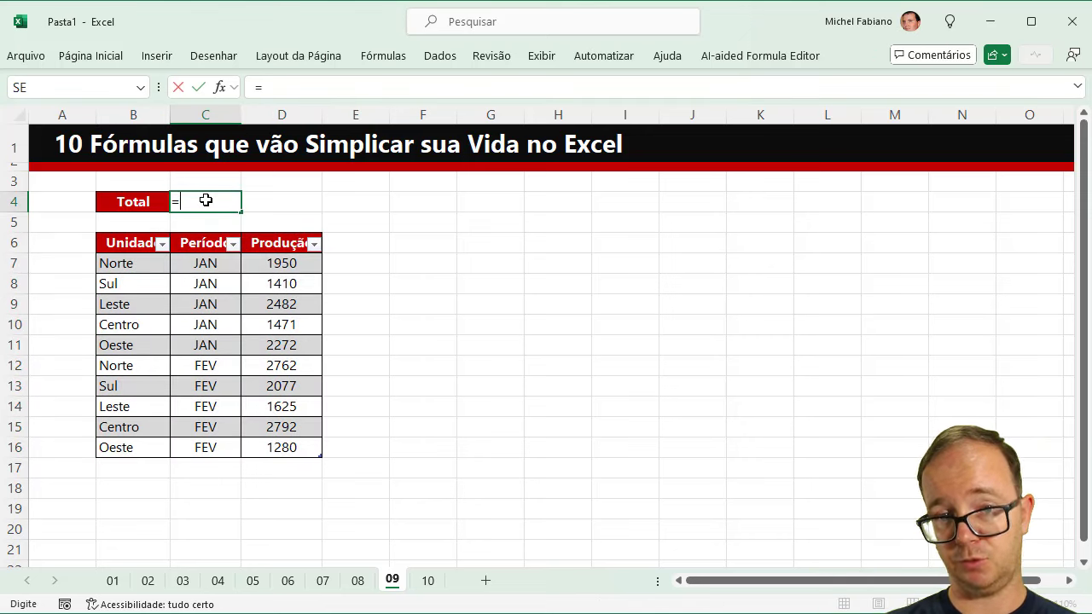
type("subtota")
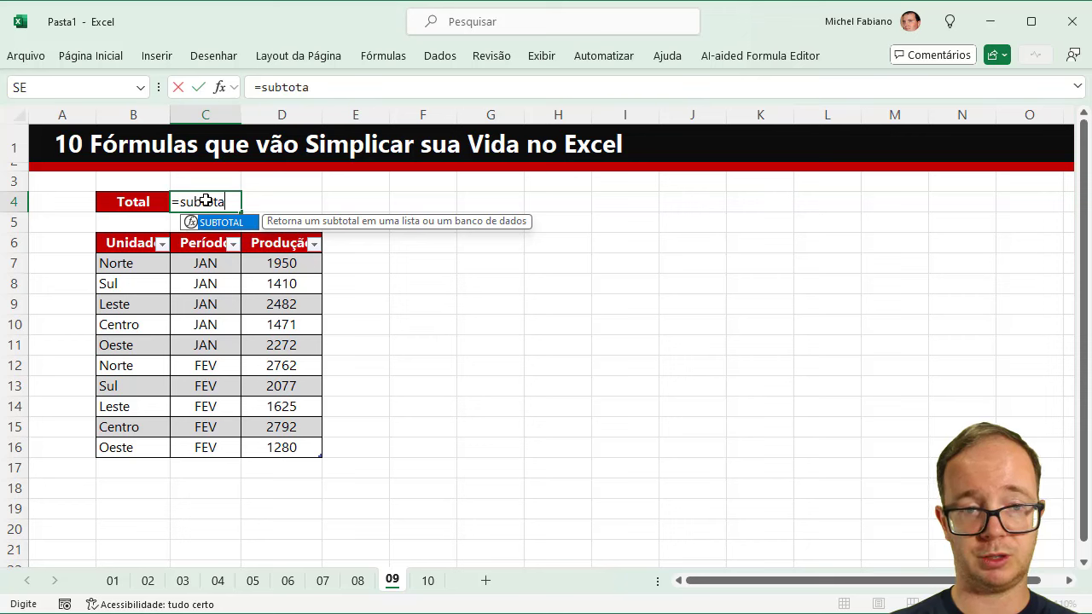
type("l(")
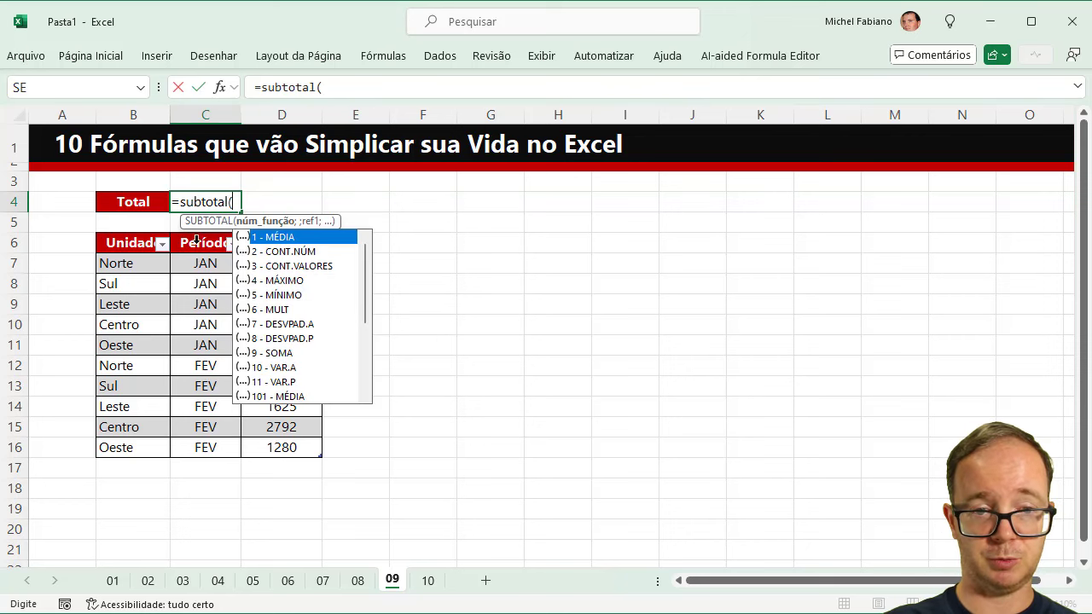
left_click_drag(271, 446, 265, 318)
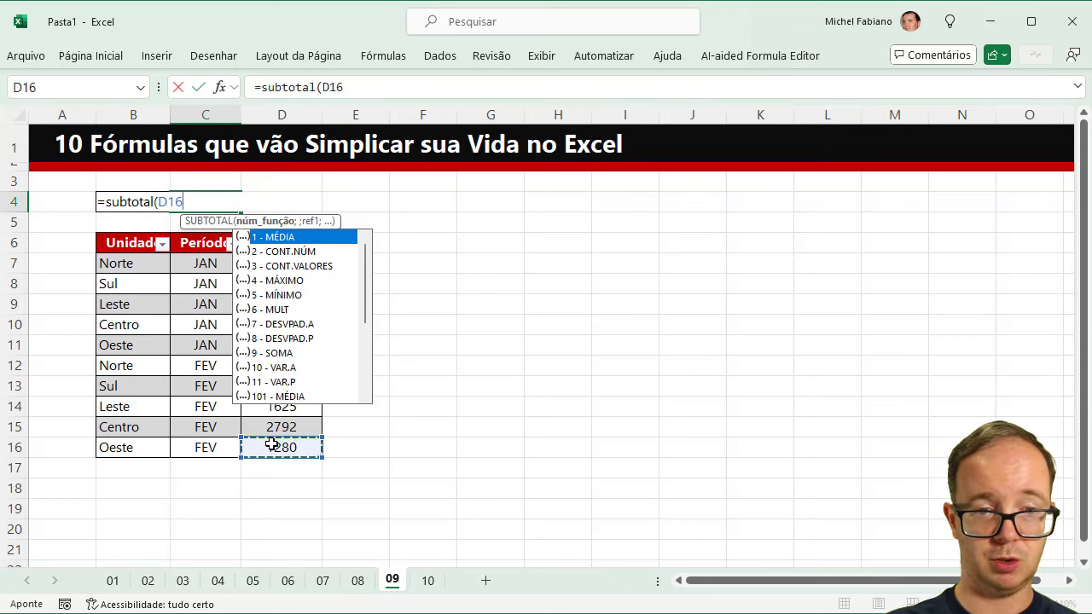
left_click(259, 280)
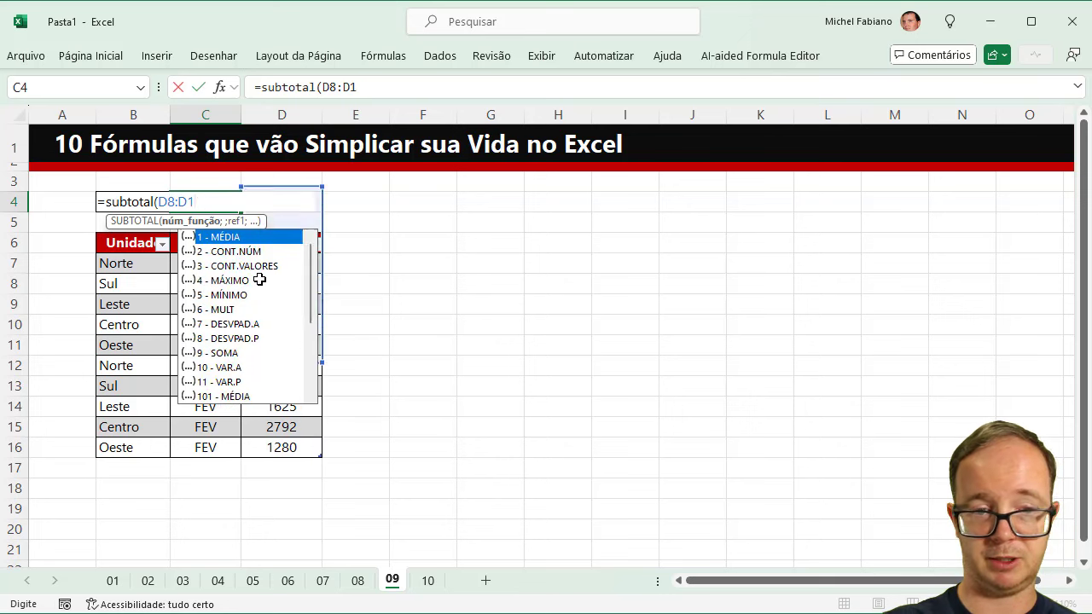
key("BackSpace")
key("BackSpace")
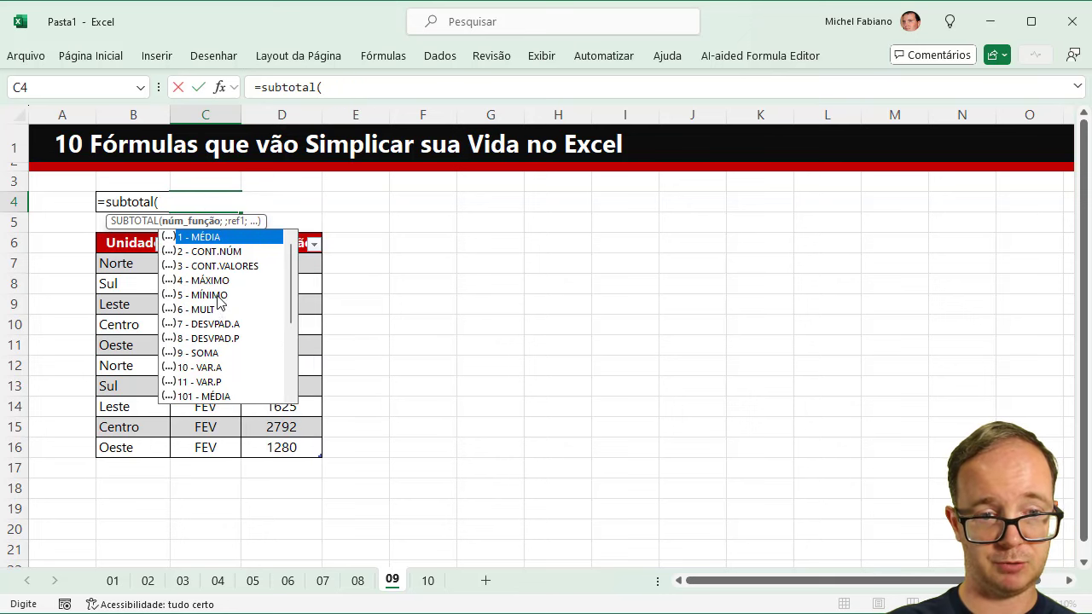
double_click(210, 352)
type(";")
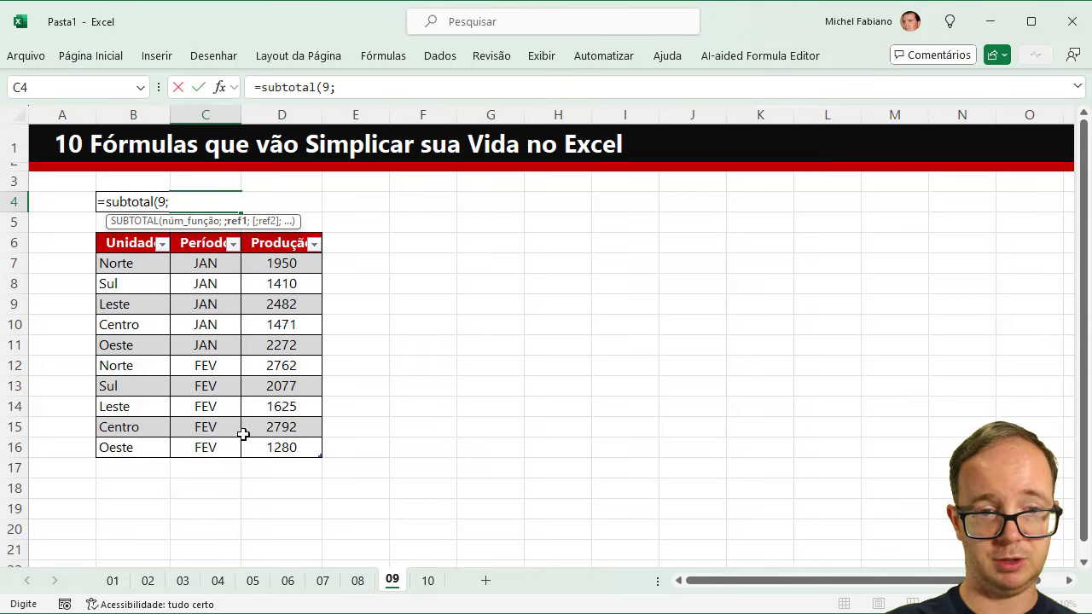
left_click(287, 450)
left_click_drag(286, 450, 288, 265)
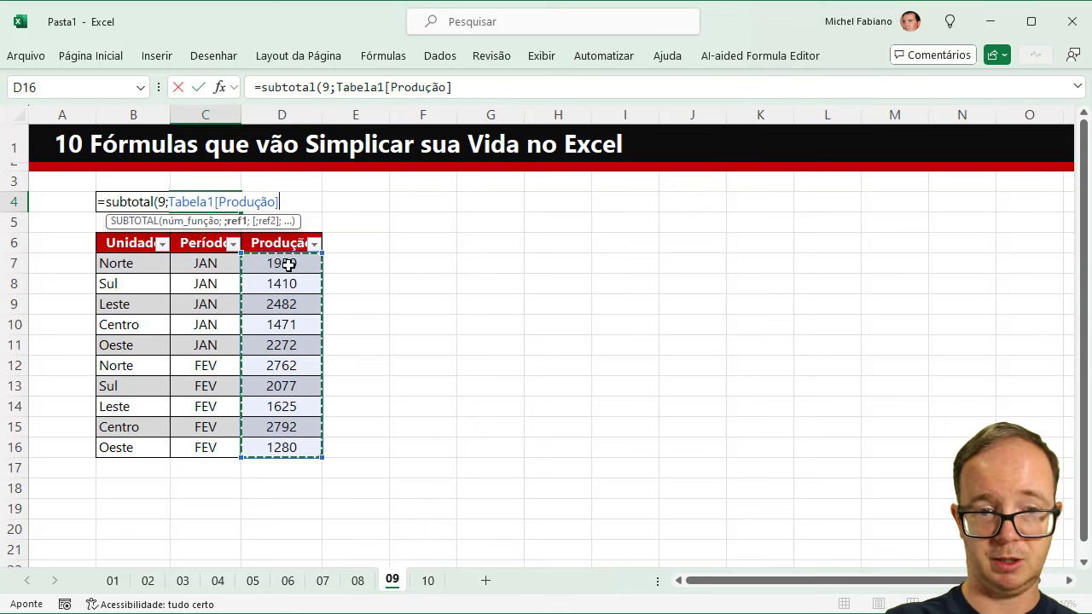
type(")")
key("Return")
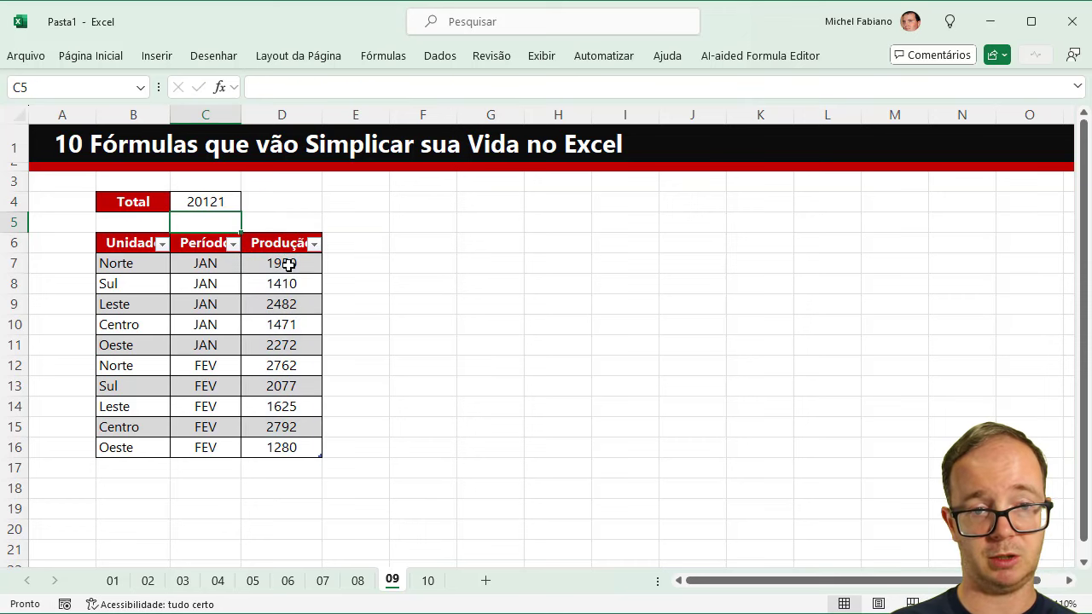
key("Up")
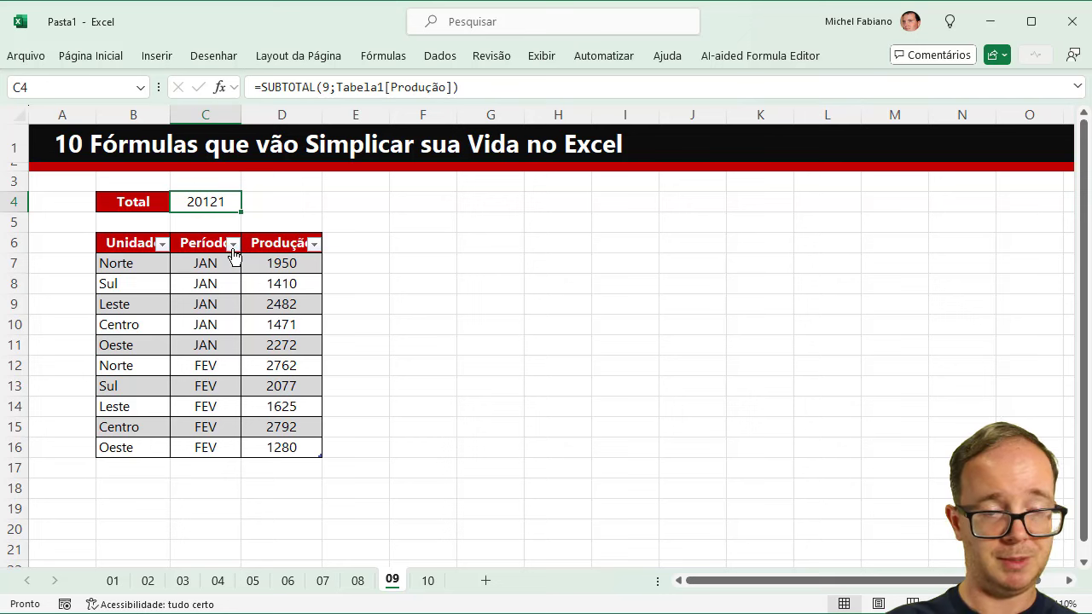
left_click(232, 244)
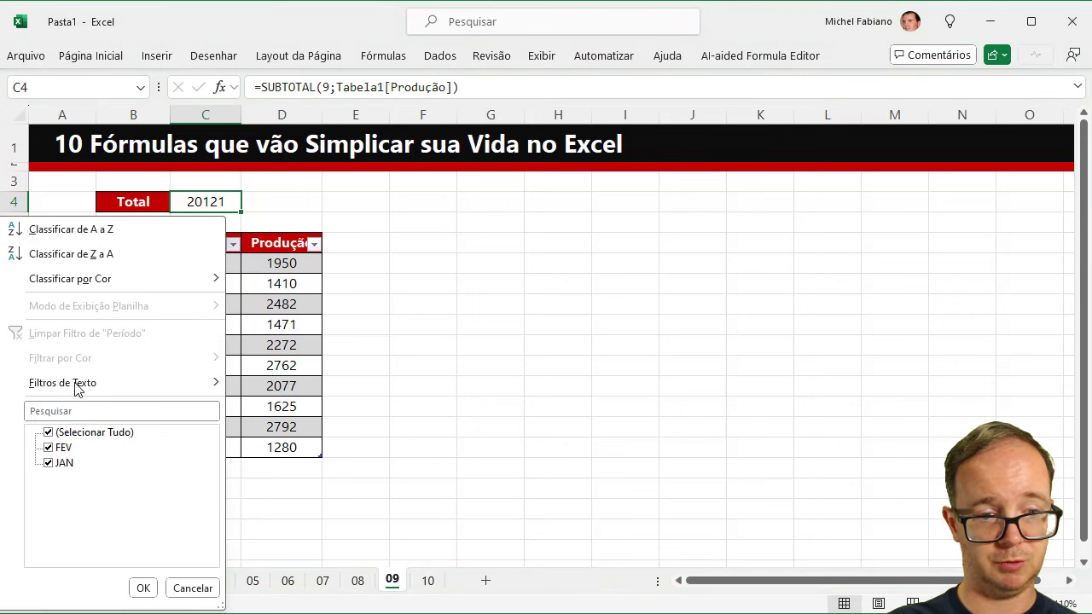
left_click(48, 432)
left_click(48, 447)
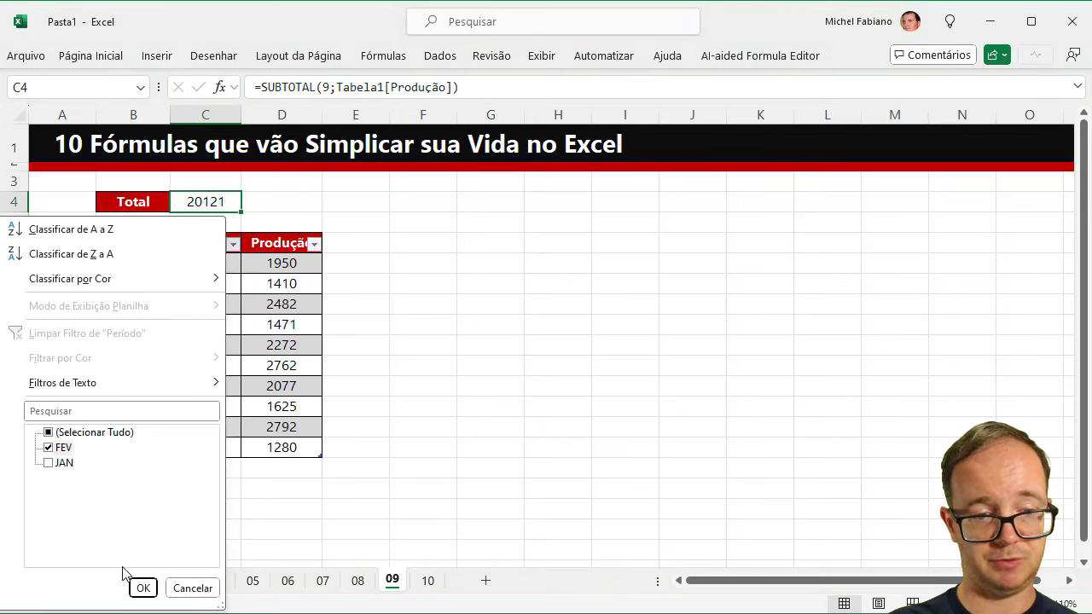
left_click(142, 587)
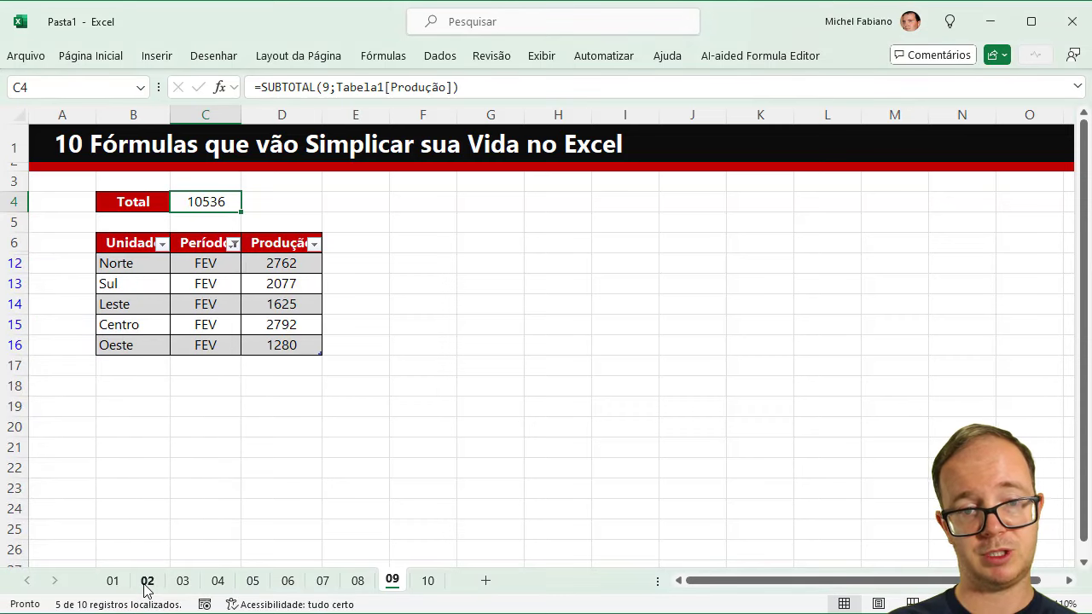
left_click_drag(291, 263, 301, 345)
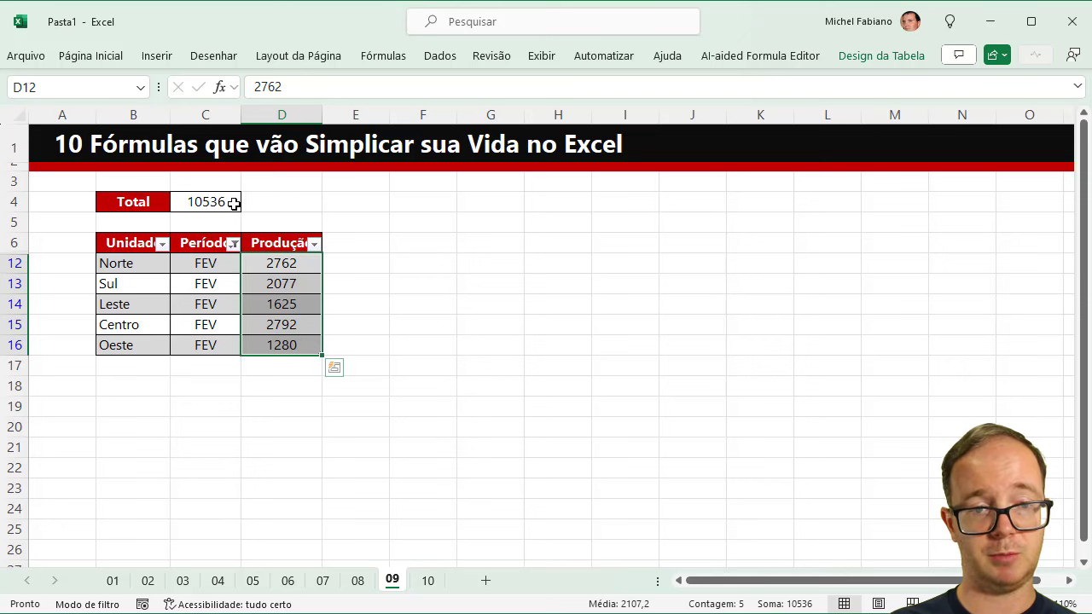
left_click(235, 246)
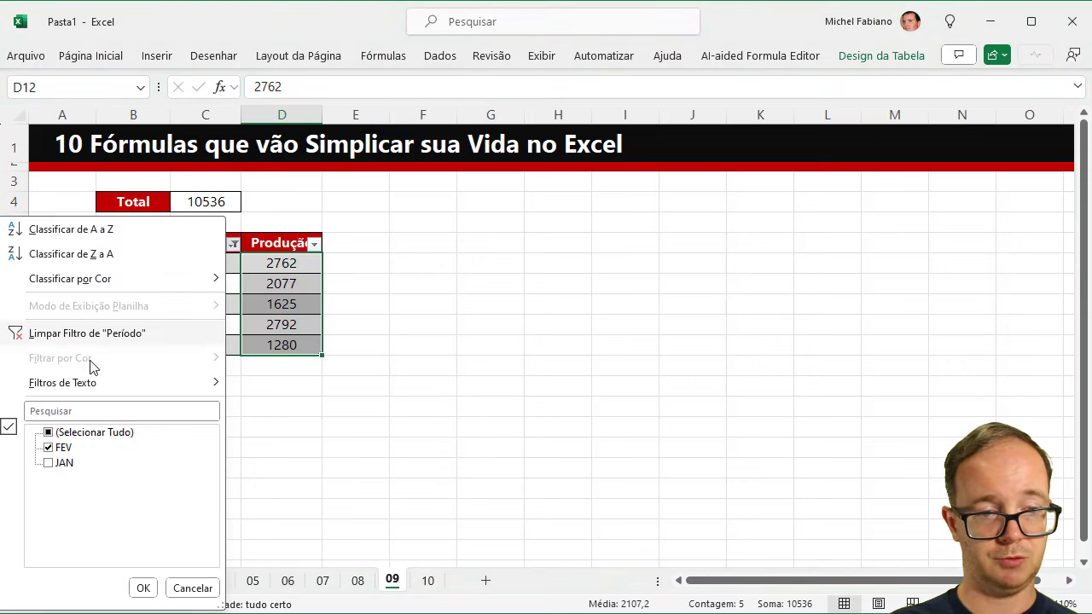
left_click(112, 335)
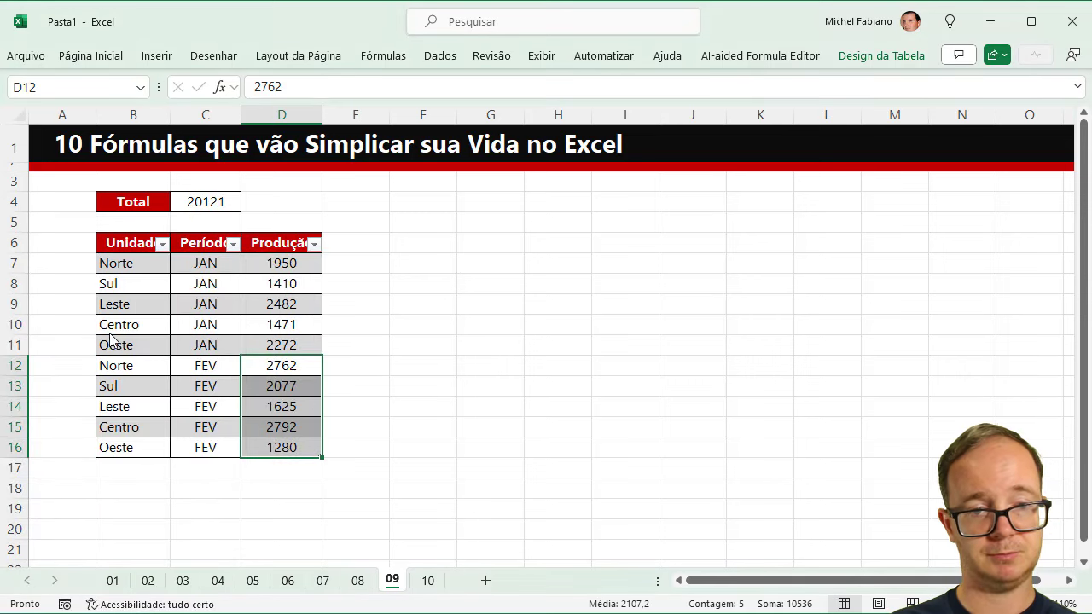
left_click(162, 244)
left_click(32, 432)
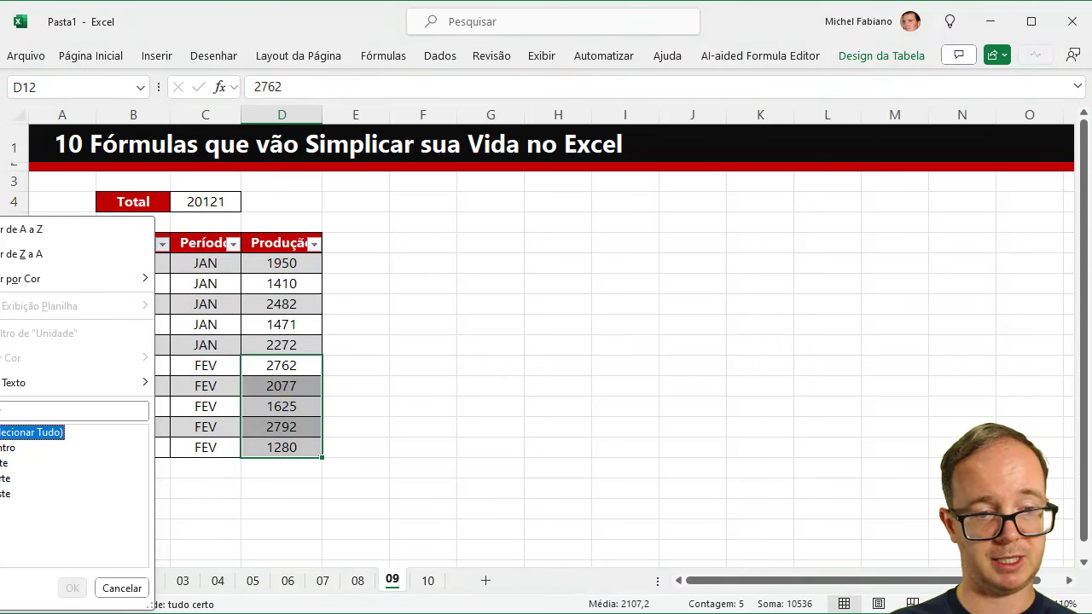
left_click(7, 447)
left_click(73, 588)
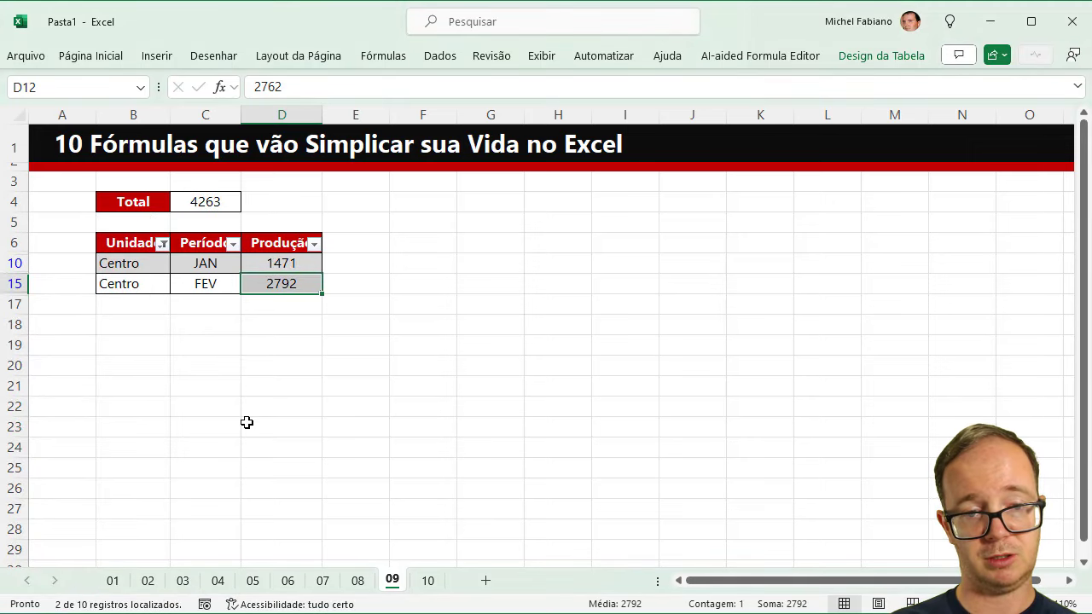
left_click(162, 244)
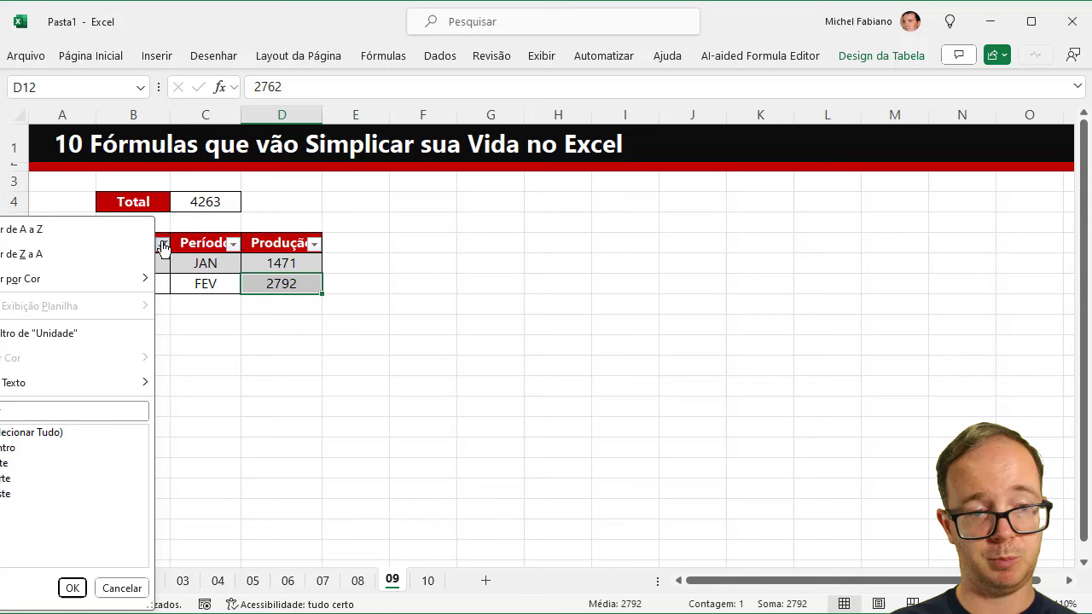
left_click(73, 339)
left_click(413, 333)
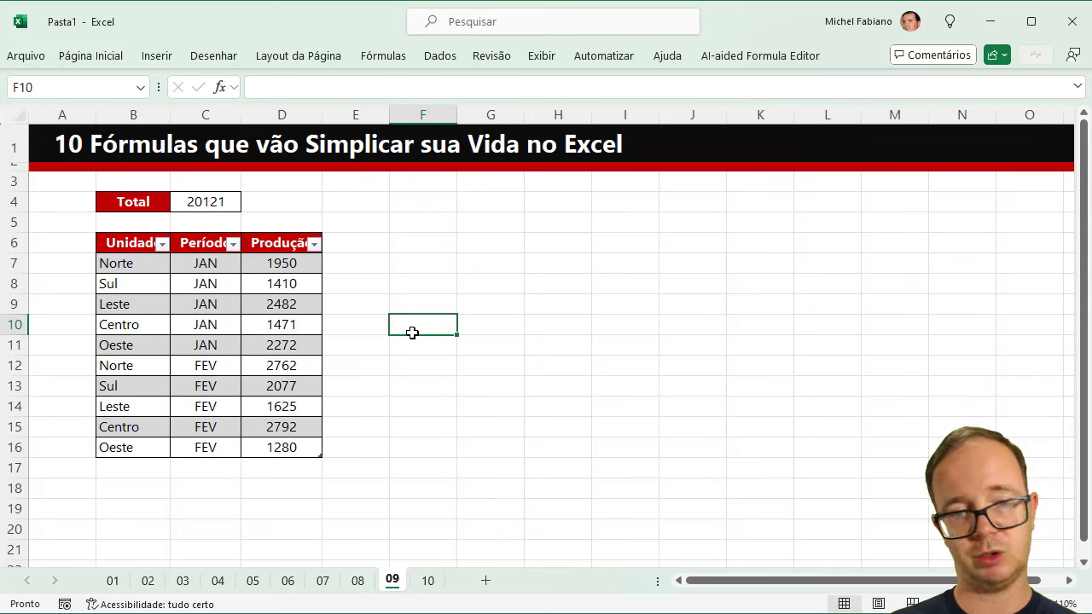
On sheet 10, relabel B4 as Qtd de Registro and widen column B to fit.
left_click(431, 586)
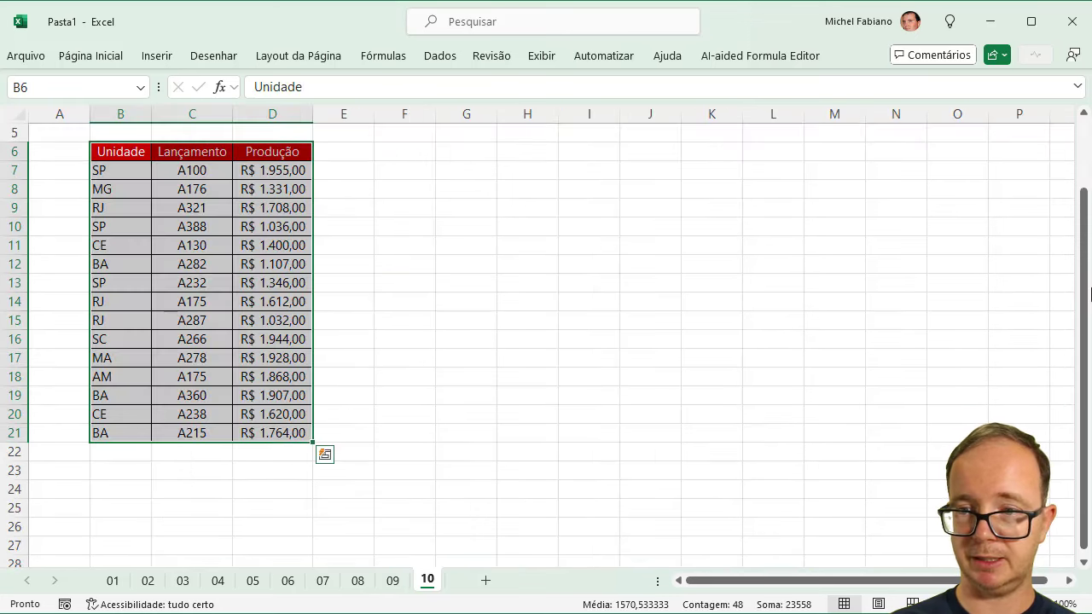
left_click_drag(1090, 294, 1073, 179)
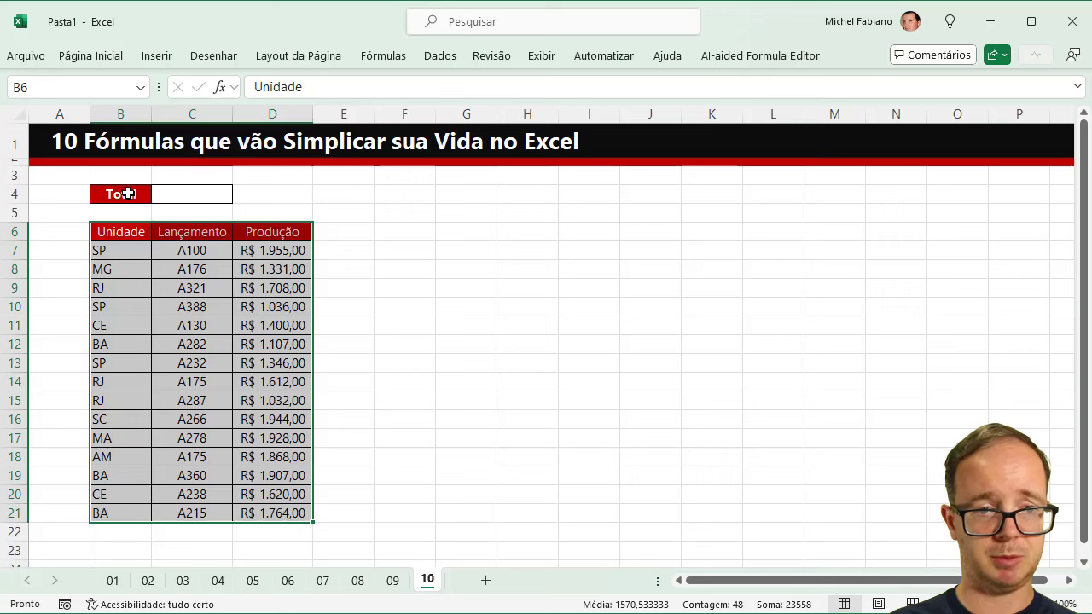
left_click(132, 193)
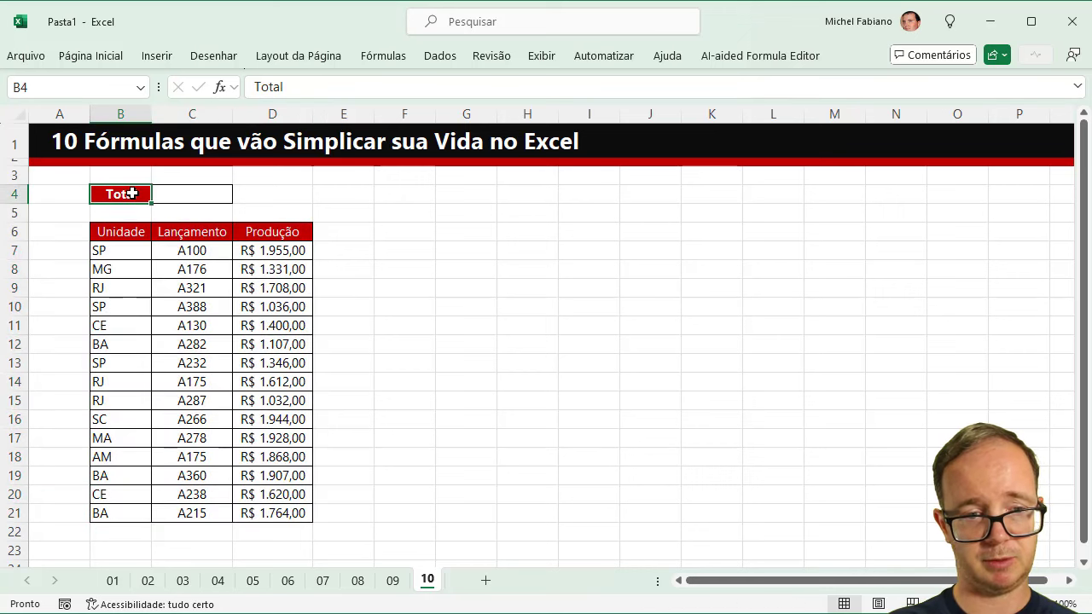
type("Qtd de")
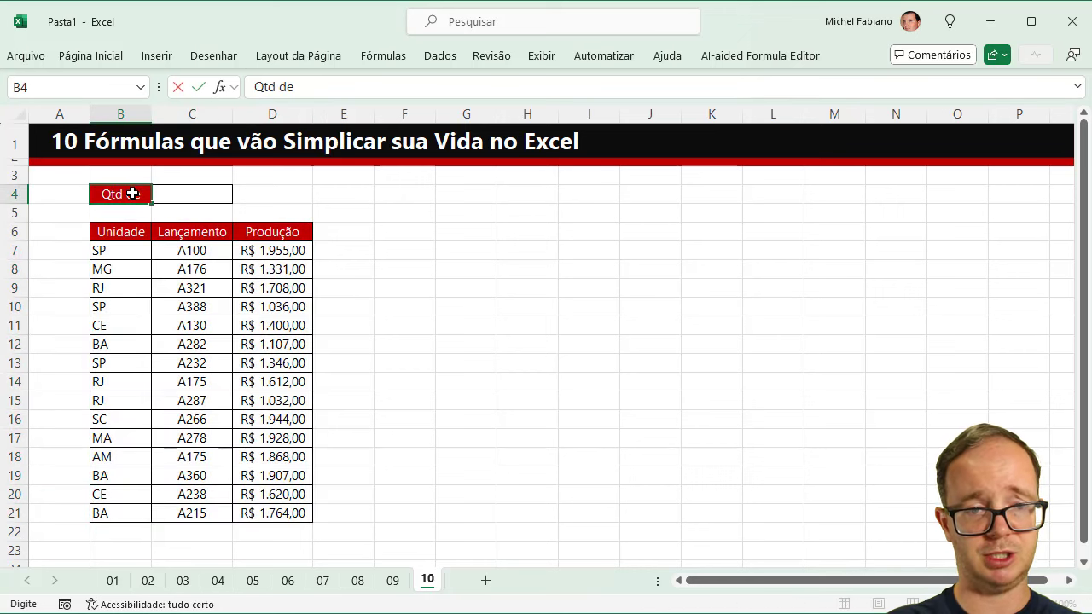
type(" Registros")
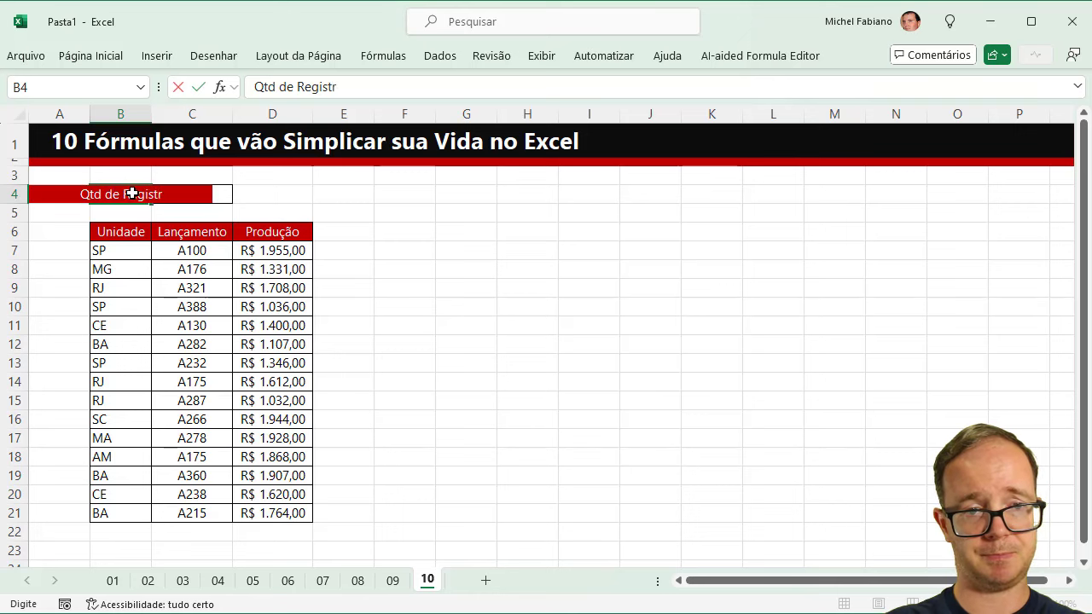
key("Return")
left_click_drag(152, 120, 201, 115)
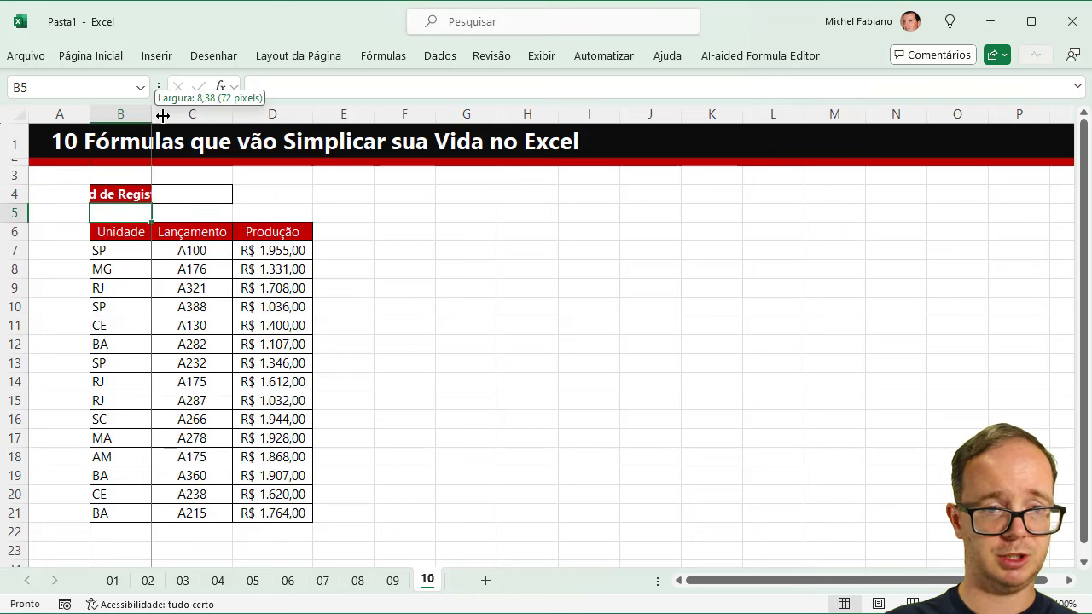
Enter SP as the criterion in C4 beside the label.
left_click(247, 196)
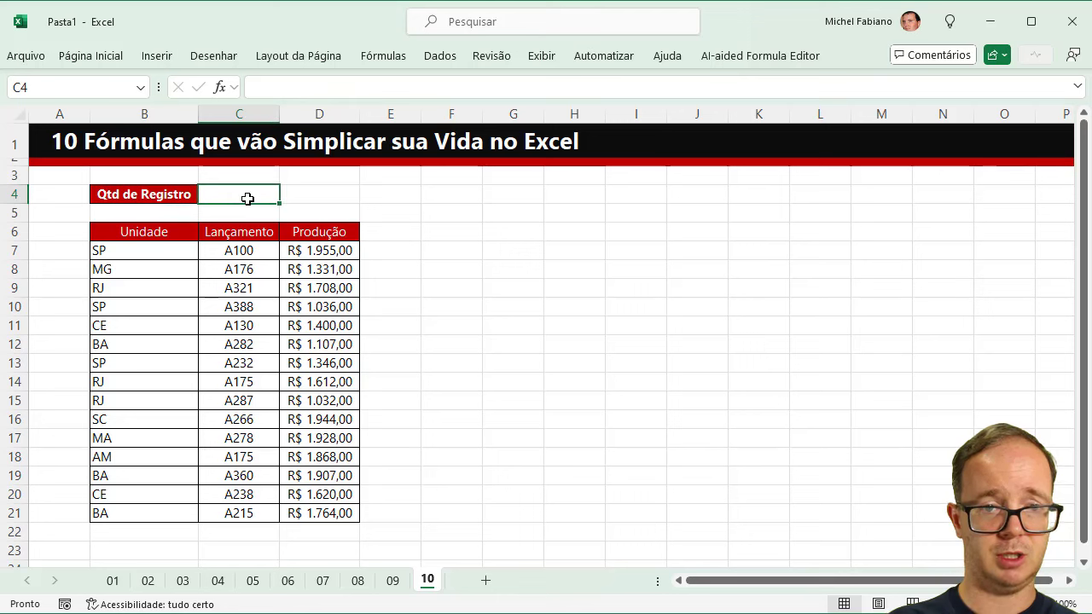
type("SP")
key("Tab")
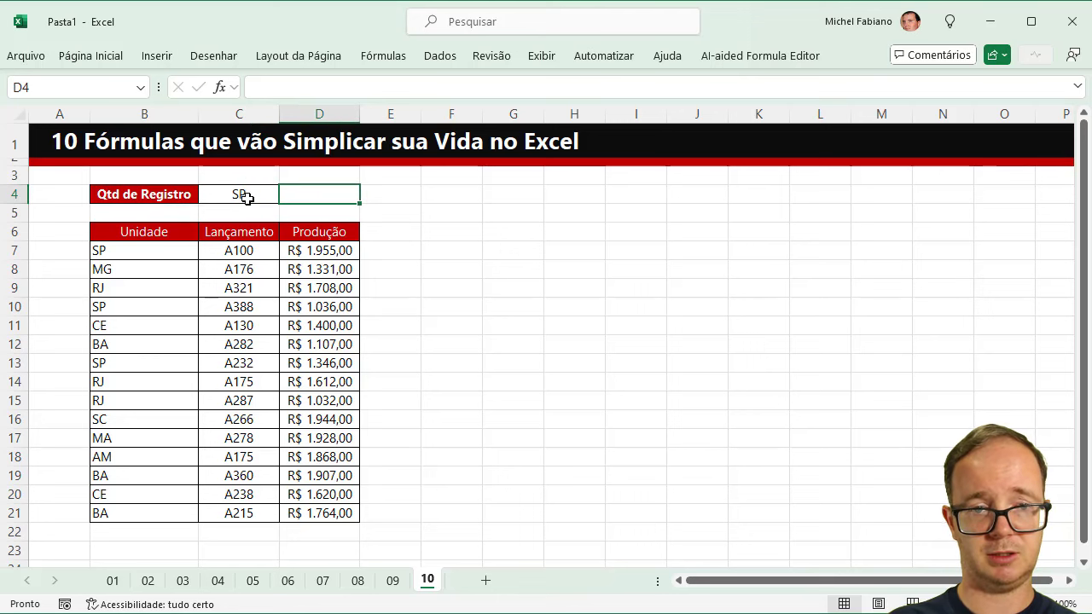
key("Left")
key("Left")
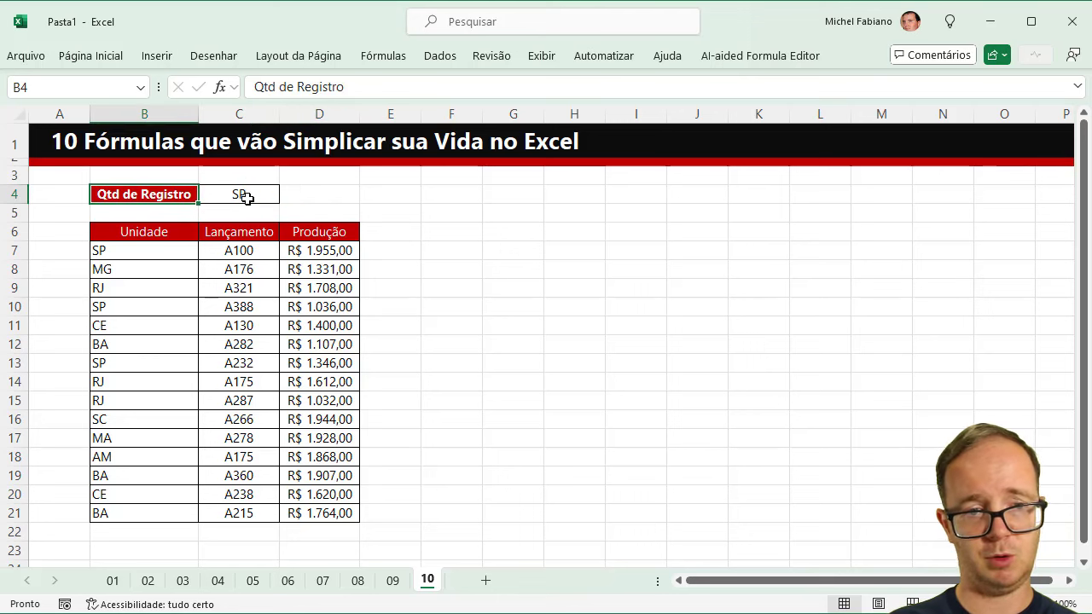
Delete row 4 twice to remove the label row and move the table up.
right_click(17, 195)
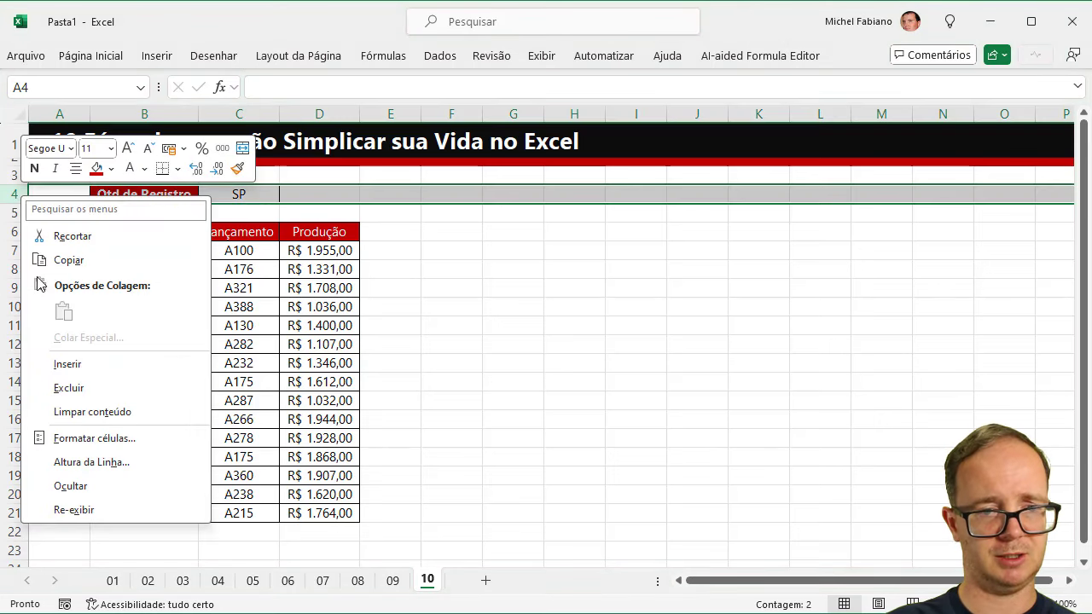
left_click(73, 388)
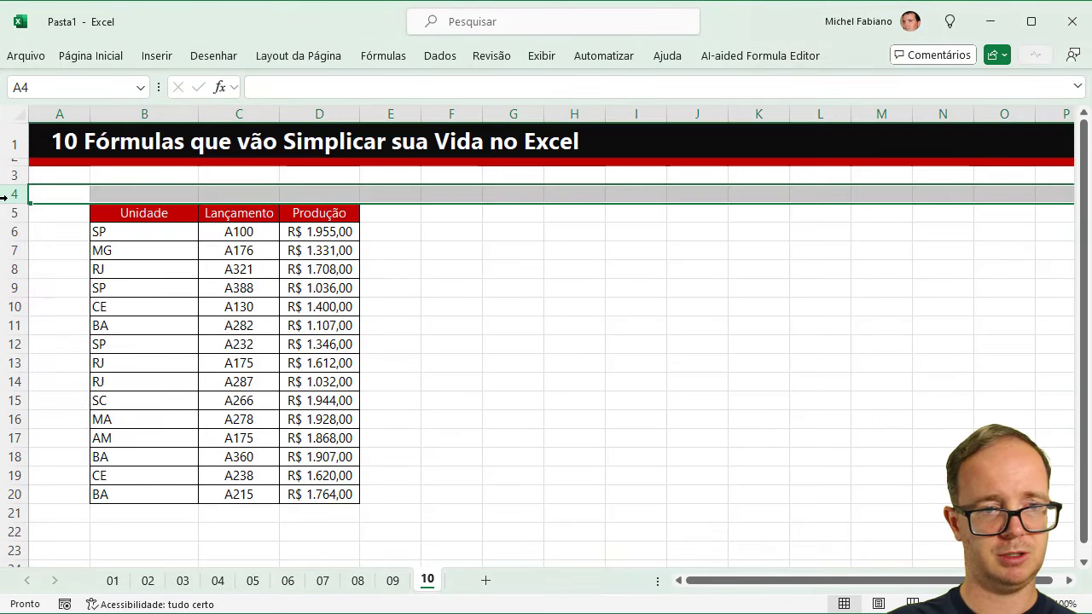
right_click(4, 195)
left_click(34, 389)
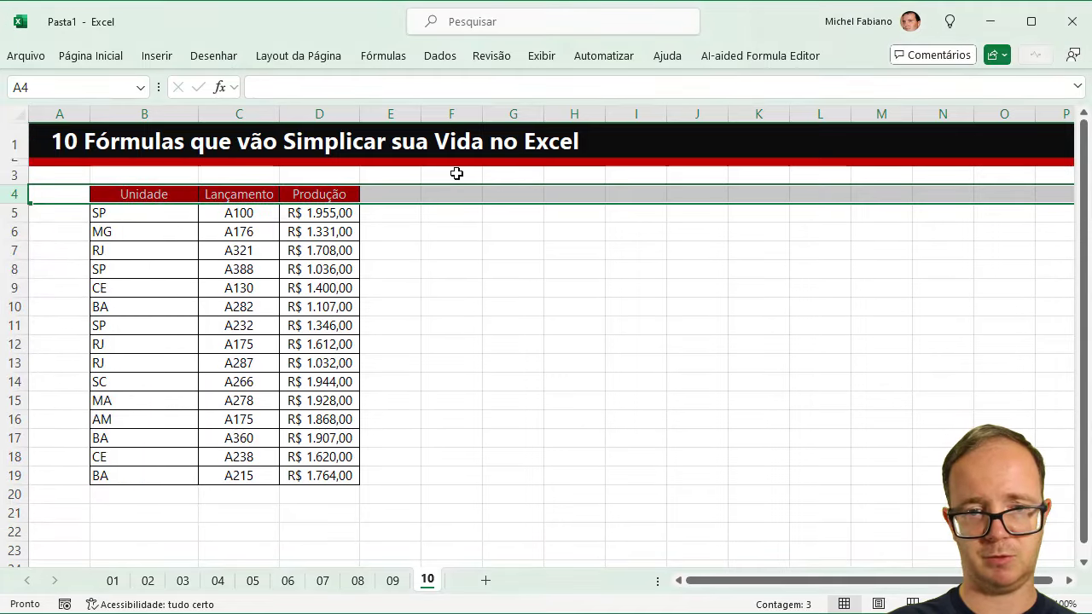
Add headers Unidade and Qtd Registro in F4:G4 and widen columns F and G.
left_click(464, 193)
type("Unidade")
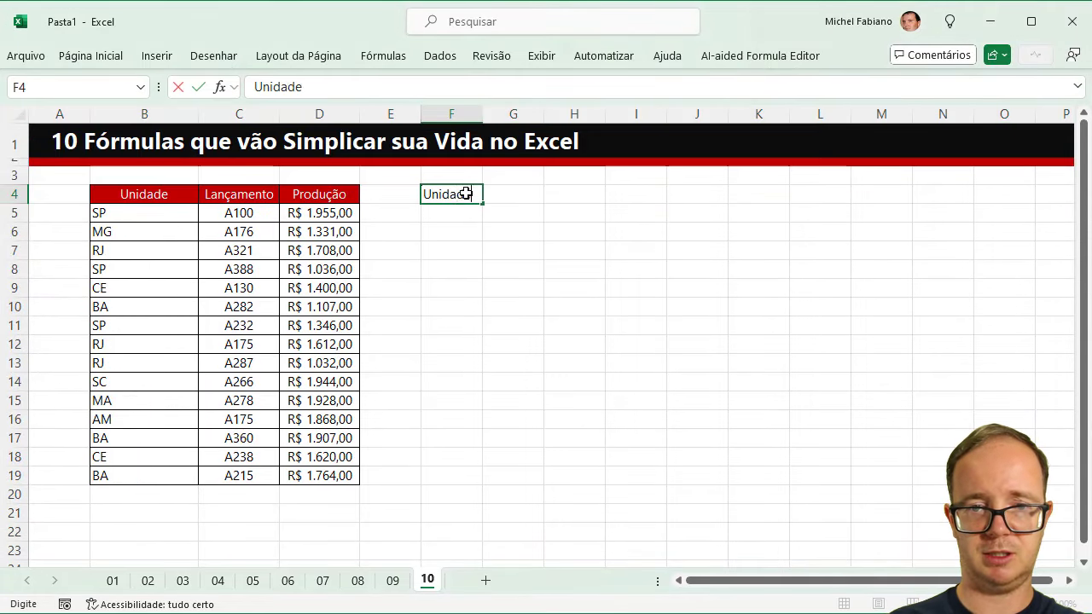
key("Tab")
type("Qtd")
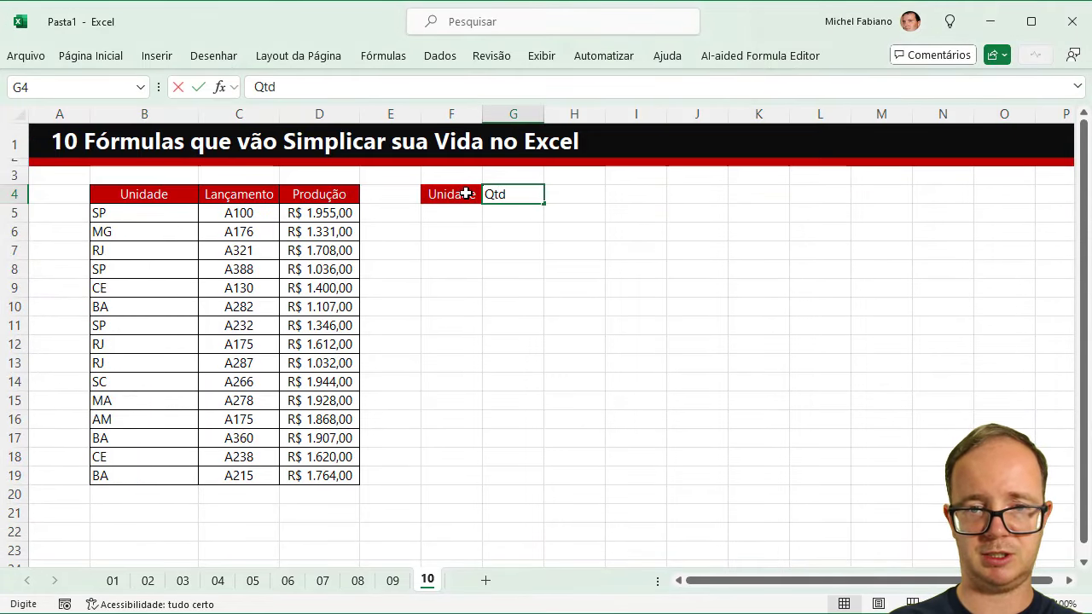
type(" Registro")
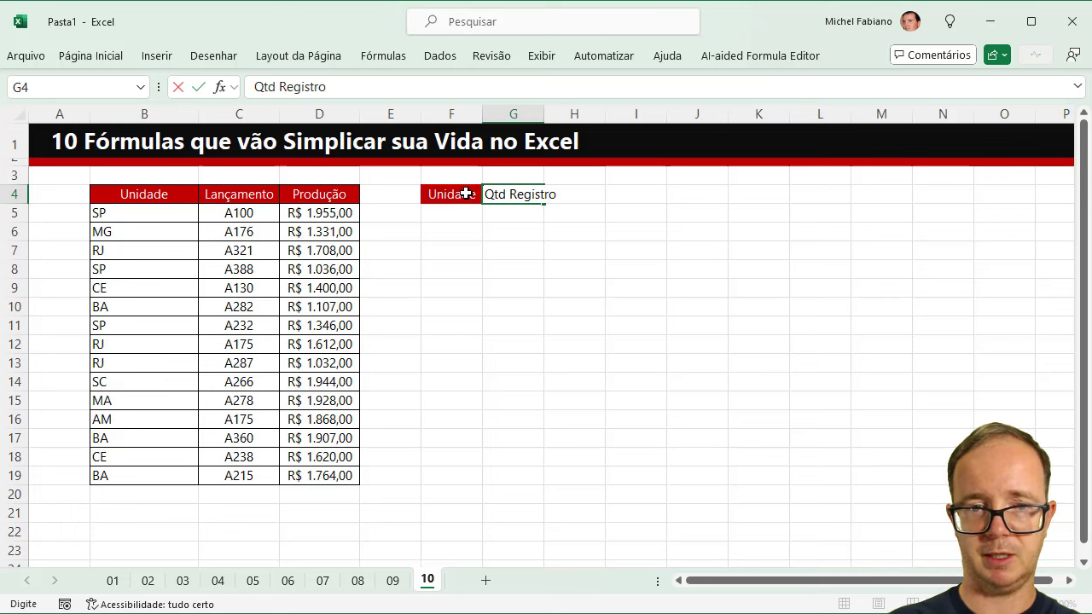
key("Return")
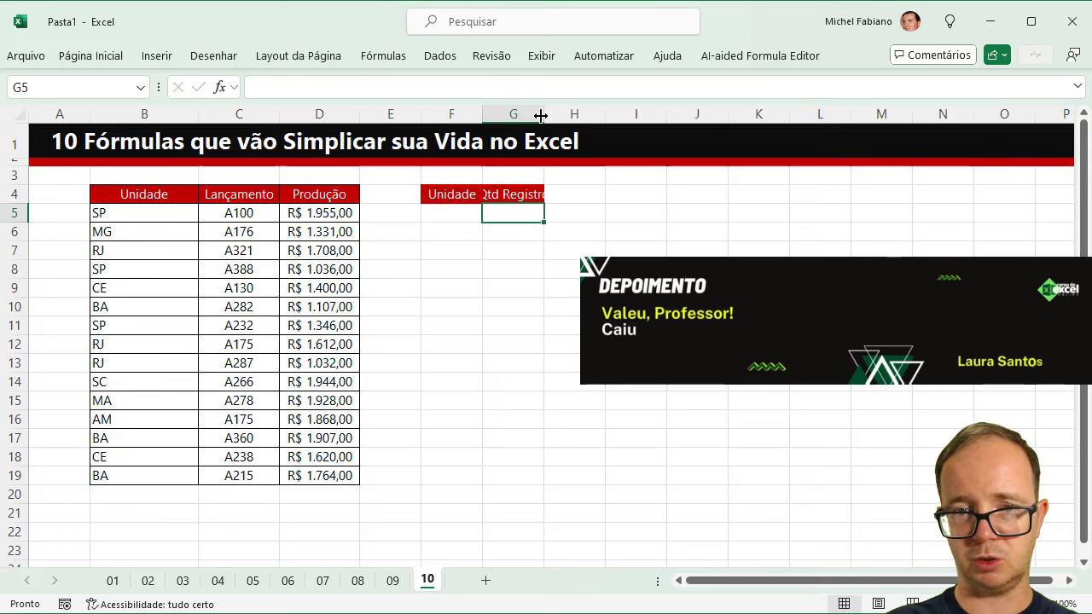
left_click_drag(541, 115, 568, 115)
left_click_drag(482, 113, 494, 114)
Enter SP in F5 under the Unidade header.
left_click(467, 212)
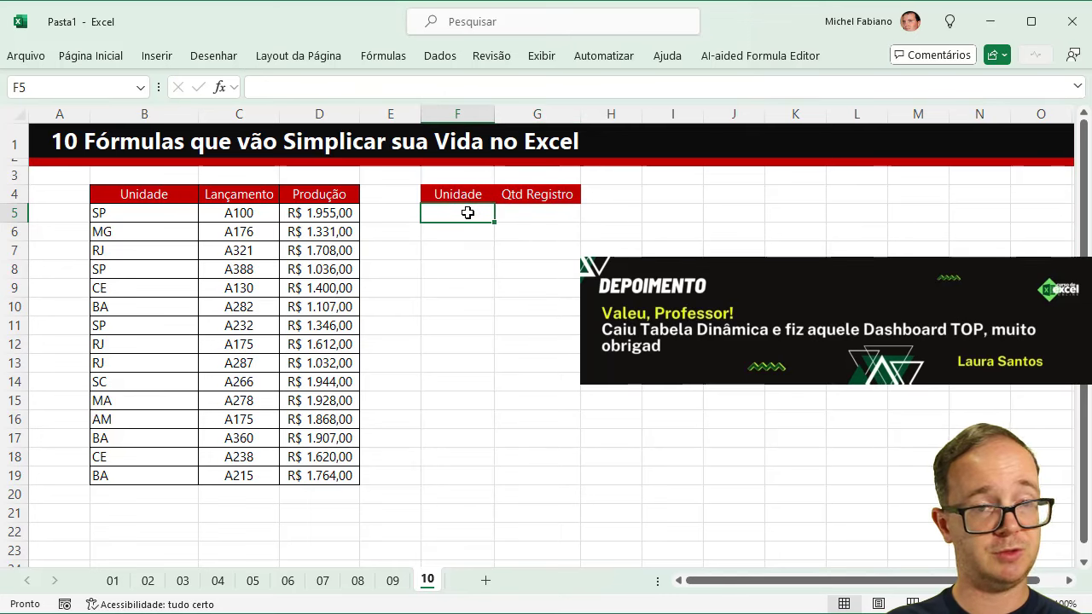
type("SP")
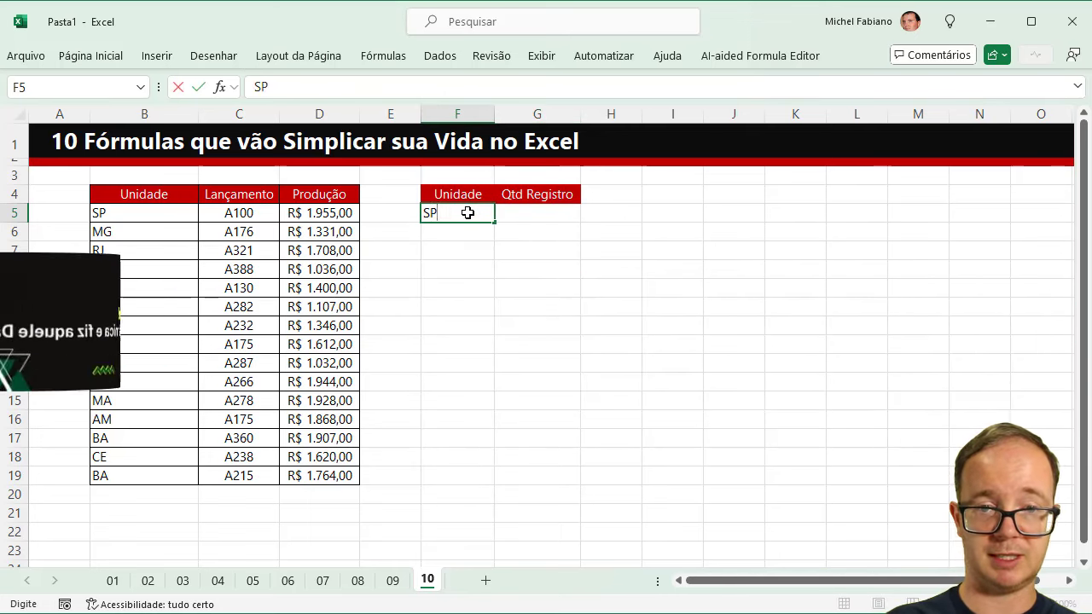
key("Return")
left_click_drag(99, 221, 126, 470)
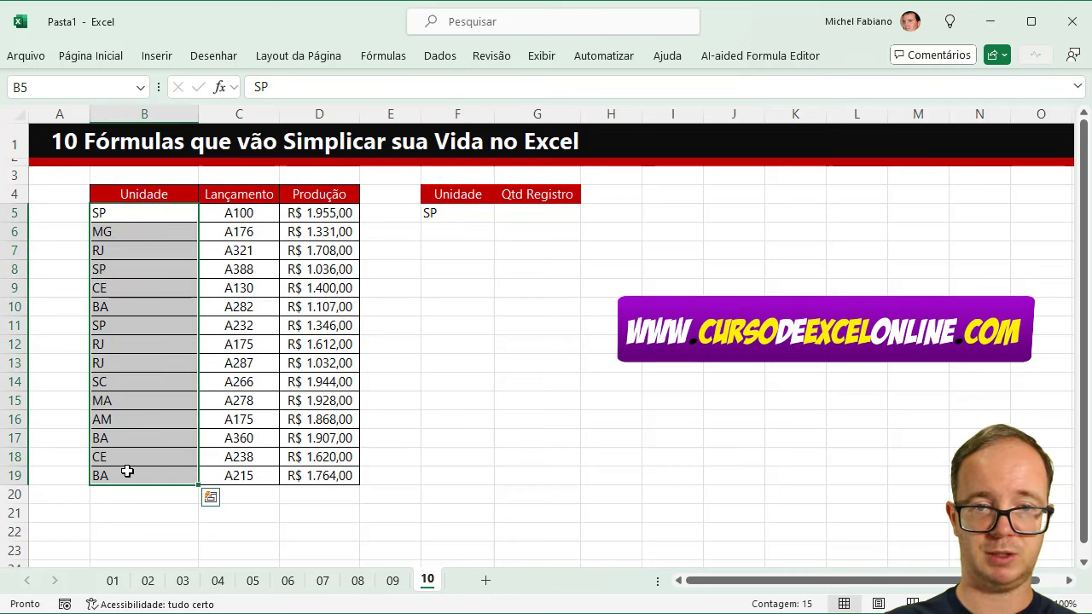
Enter =CONT.SE(B:B;F5) in G5 to count records for the unit in F5.
left_click(549, 212)
type("=")
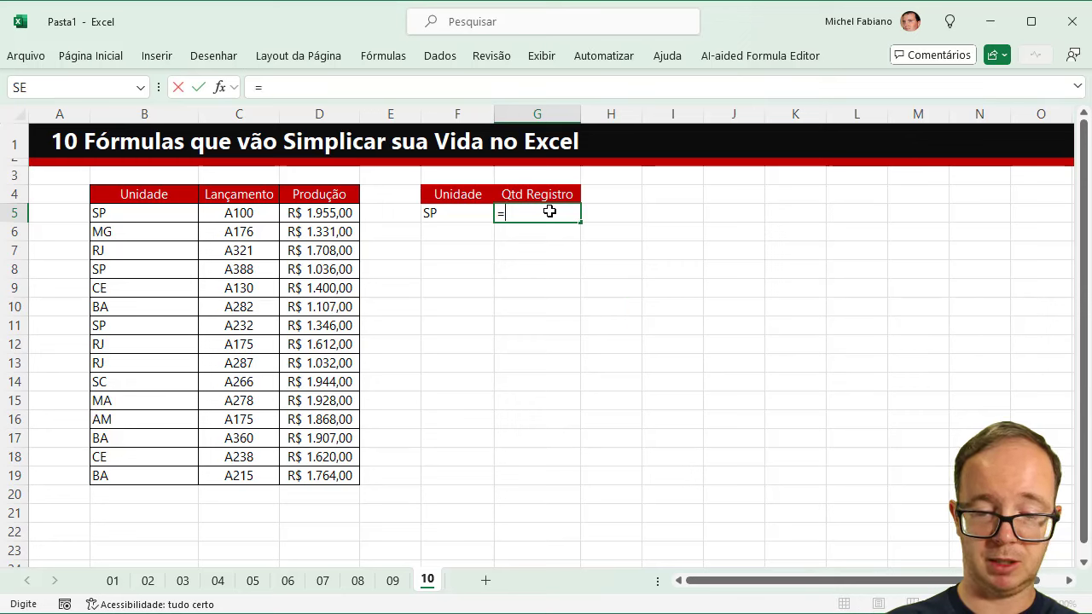
type("cont.se")
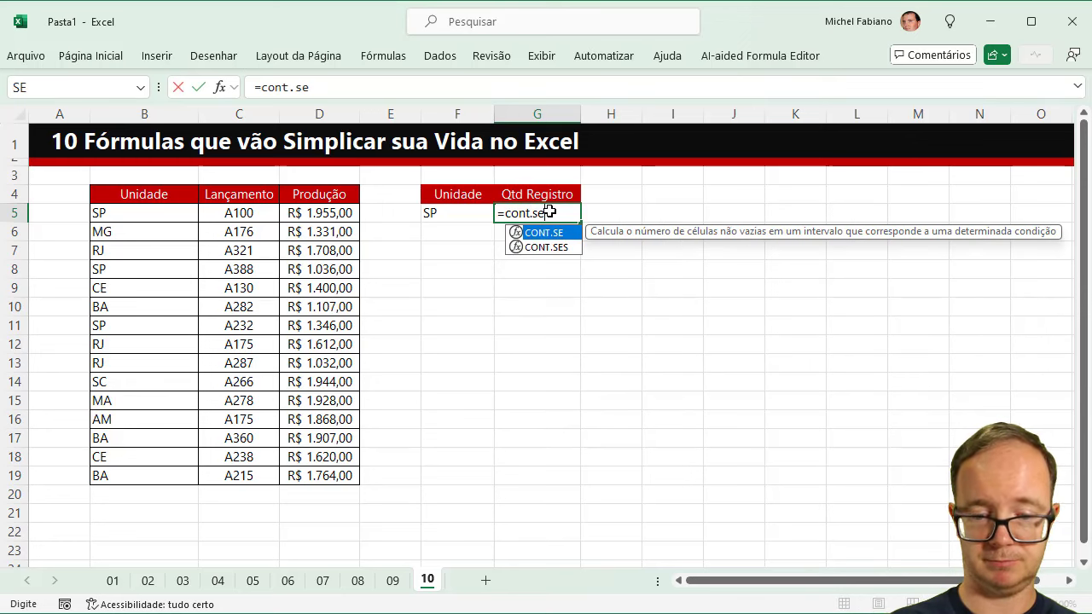
type("(")
left_click(172, 217)
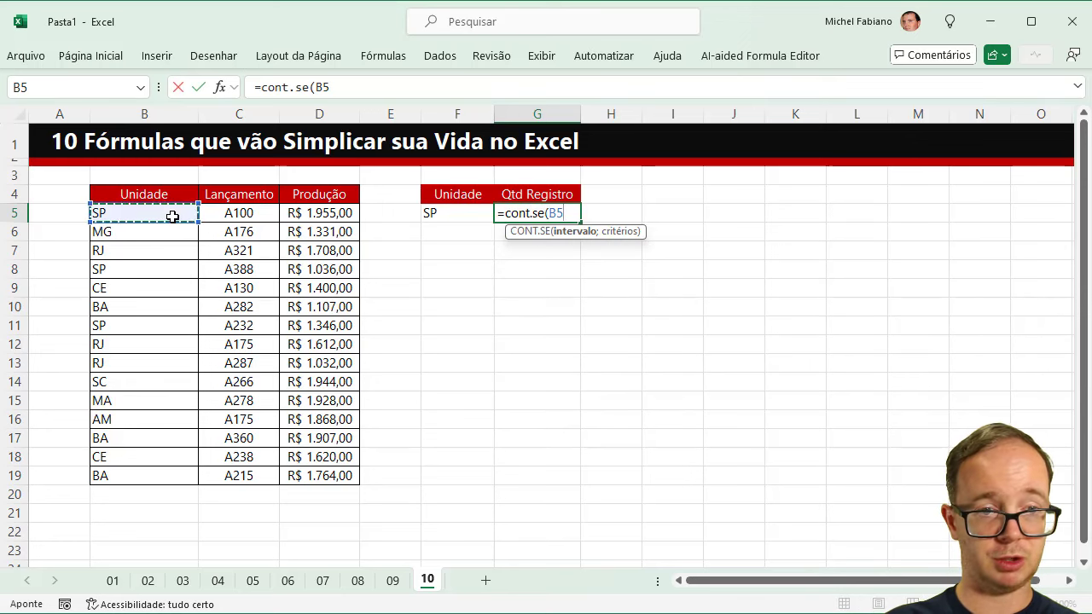
left_click(170, 113)
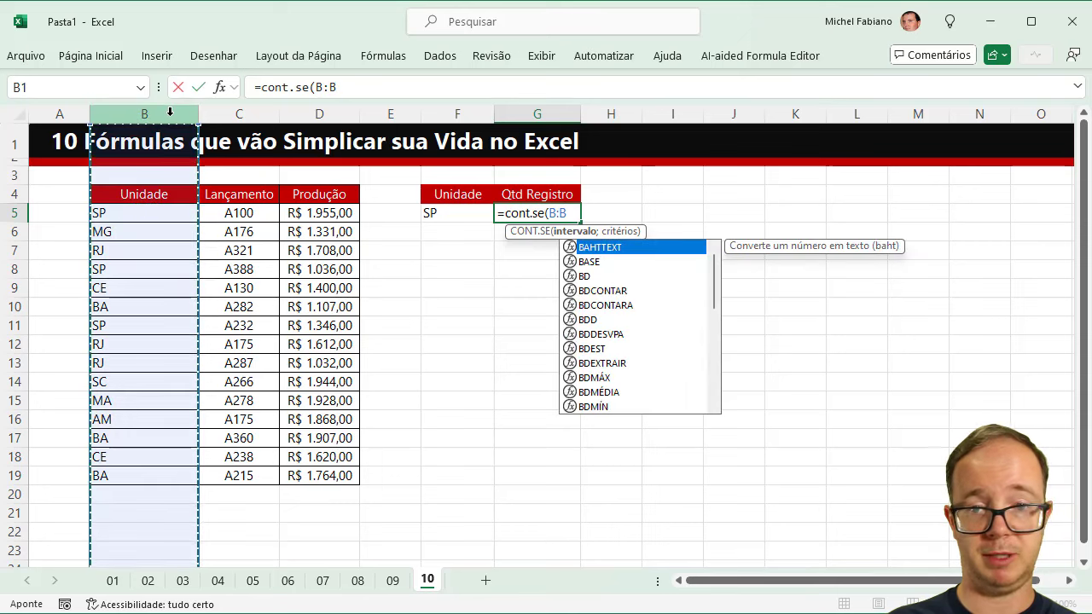
type(";")
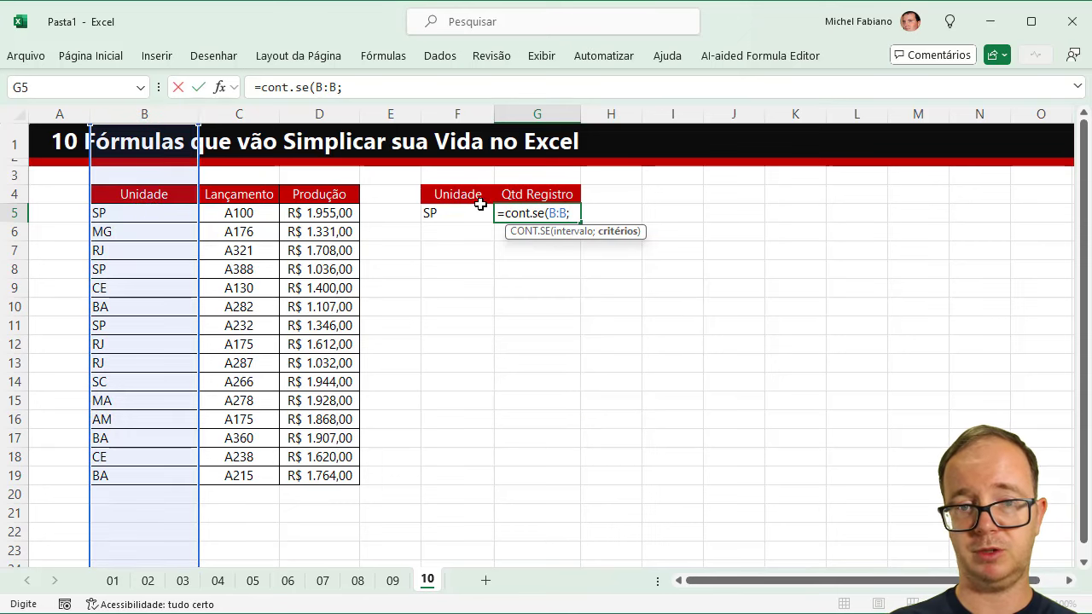
left_click(453, 214)
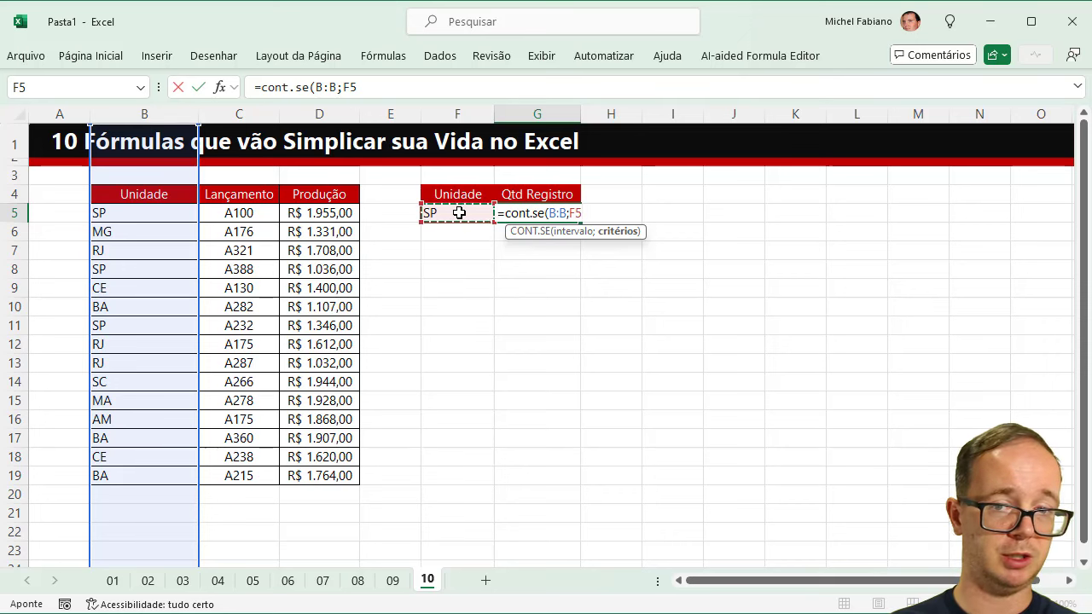
type(")")
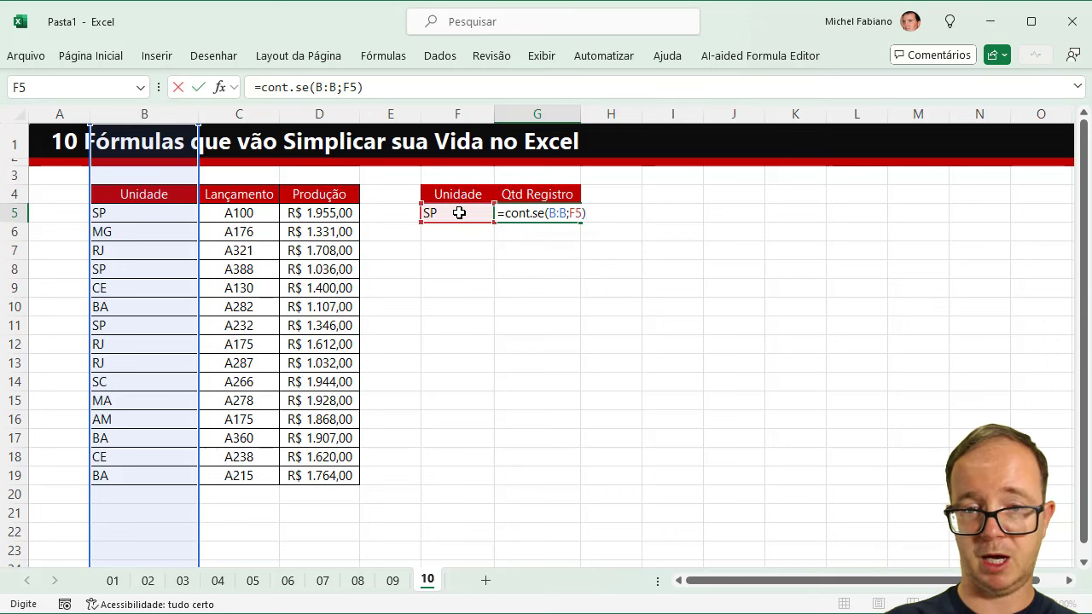
key("Return")
Test the count with MG, BA, SC, MA and RJ in F5, ending at 3 for RJ.
left_click(471, 215)
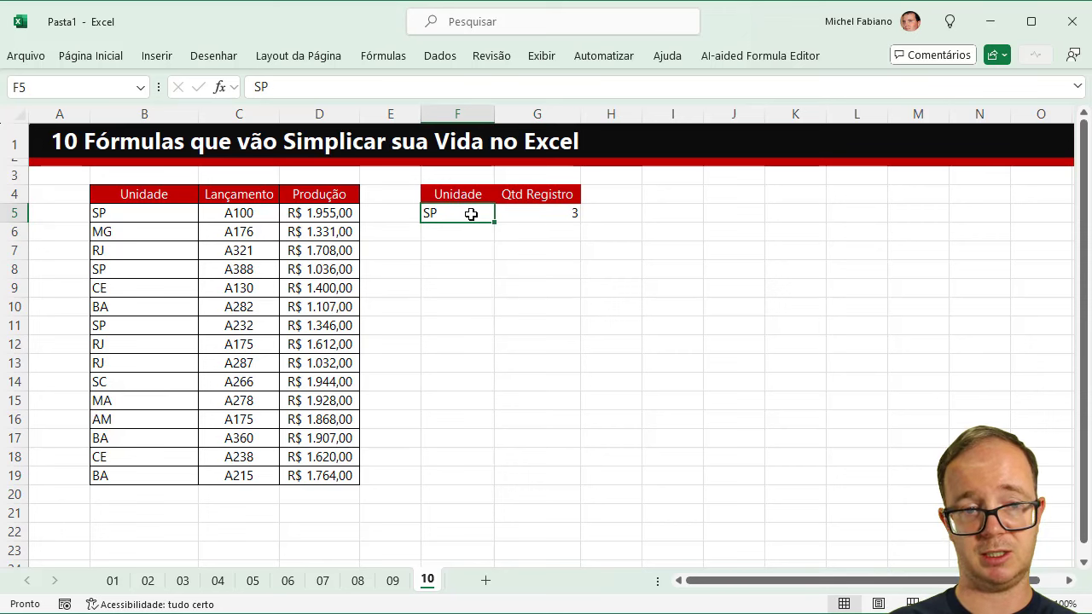
type("MG")
key("Return")
left_click(471, 214)
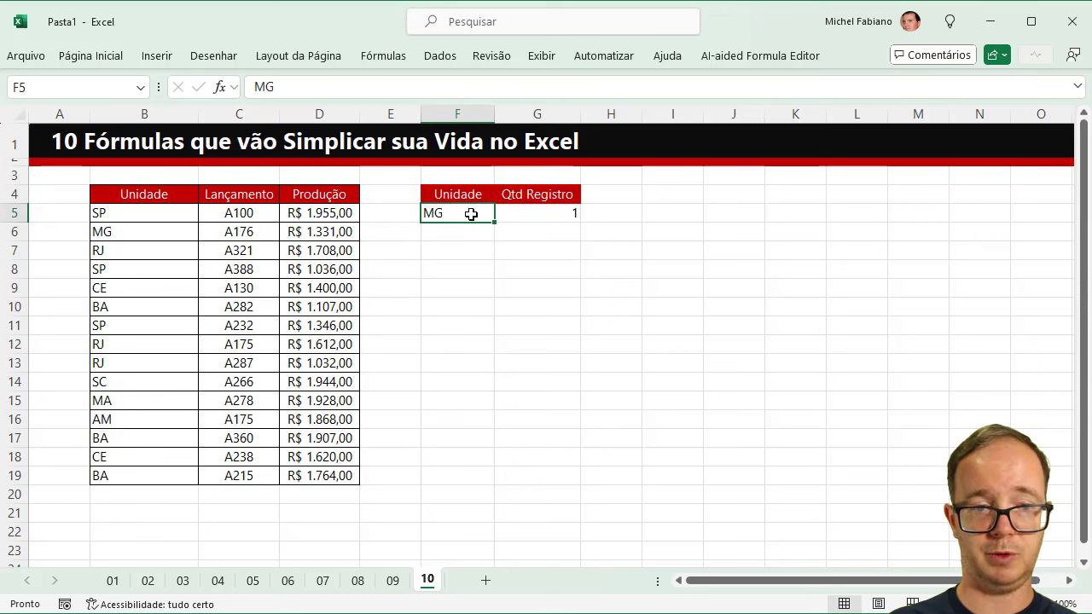
type("BA")
key("Return")
left_click(470, 214)
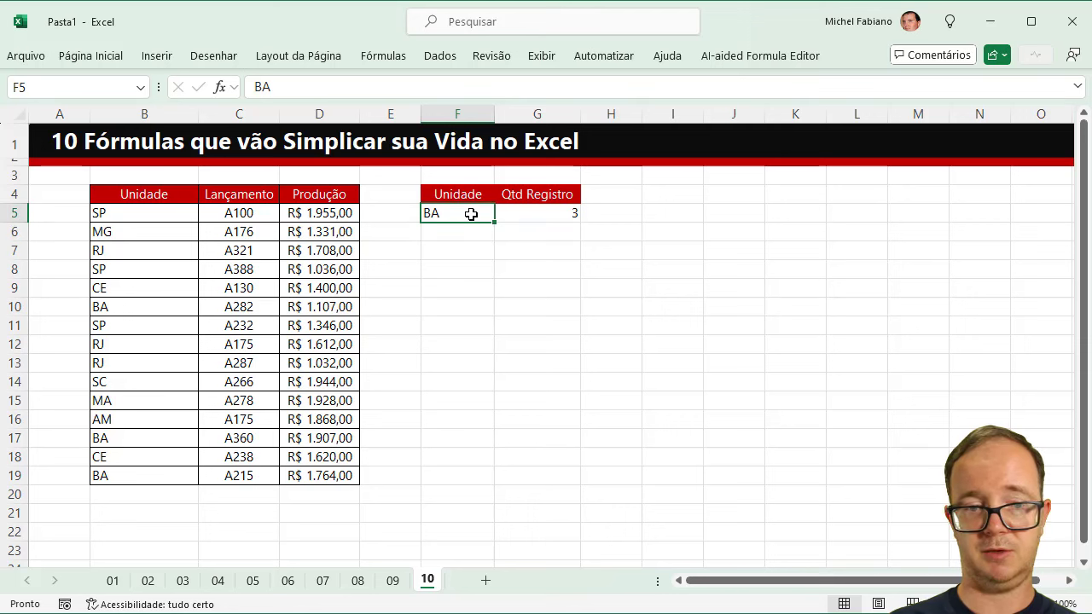
type("SC")
key("Return")
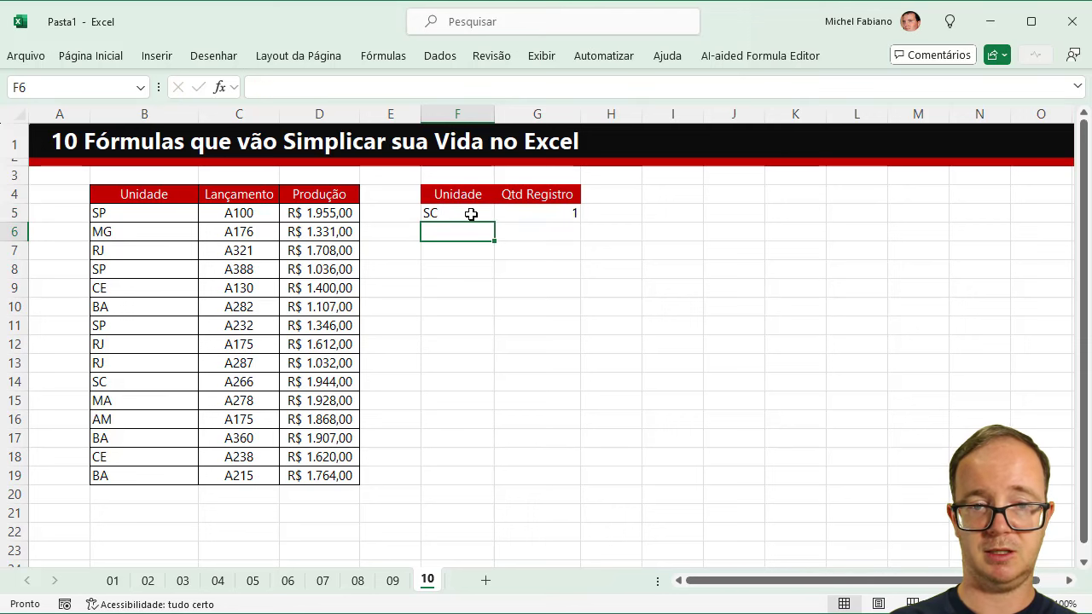
left_click(471, 214)
type("MA")
key("Return")
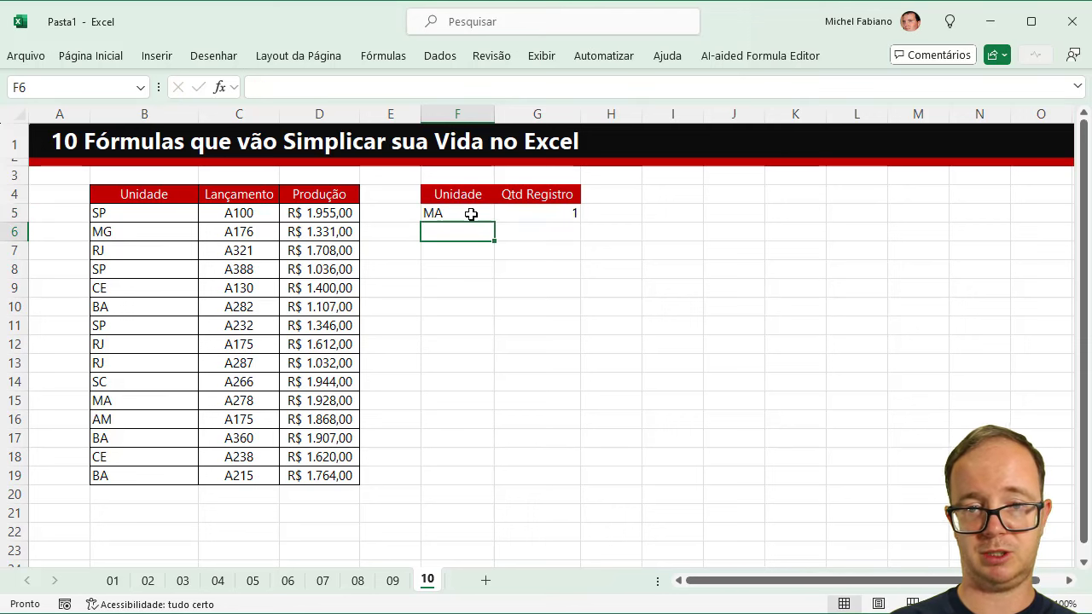
left_click(471, 214)
type("RJ")
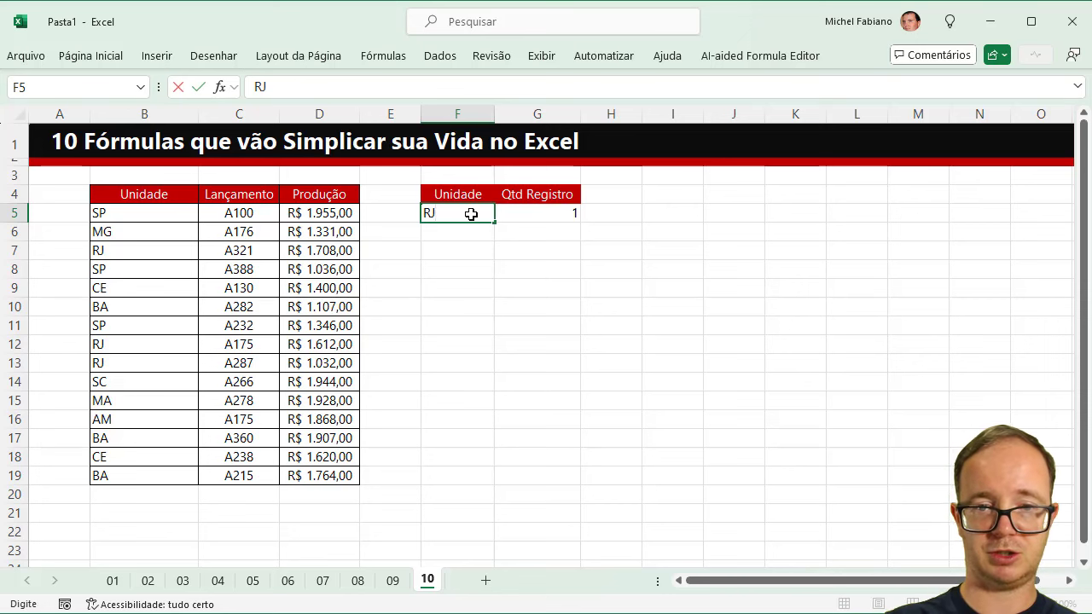
key("Return")
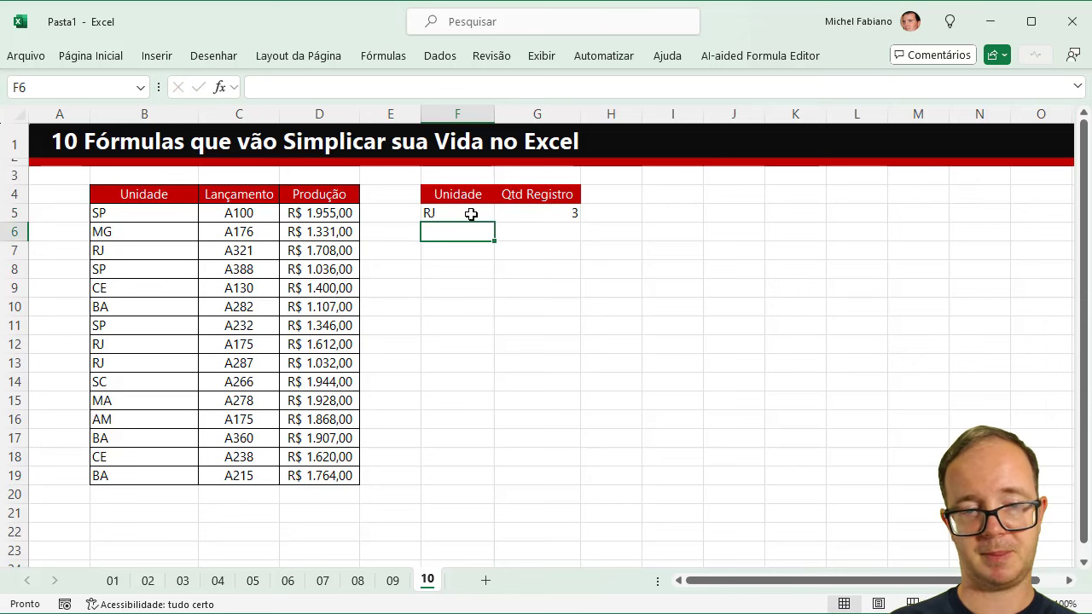
key("Right")
key("Right")
key("Up")
key("Up")
Add a 'Total' header in H4 and enter =SOMASE(B:B;F5;D:D) in H5.
type("To")
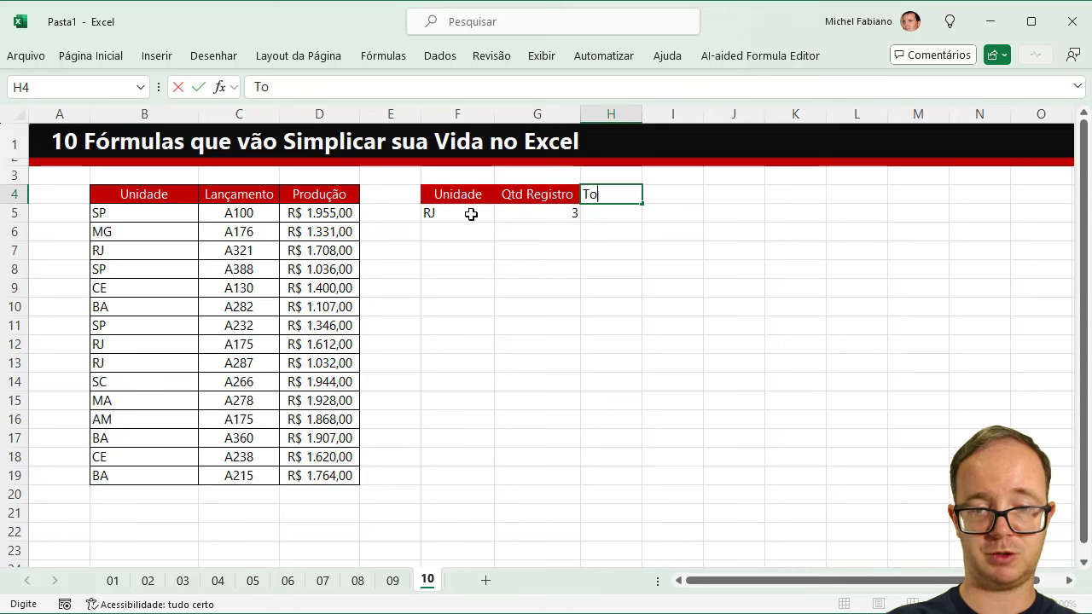
key("Return")
type("=so")
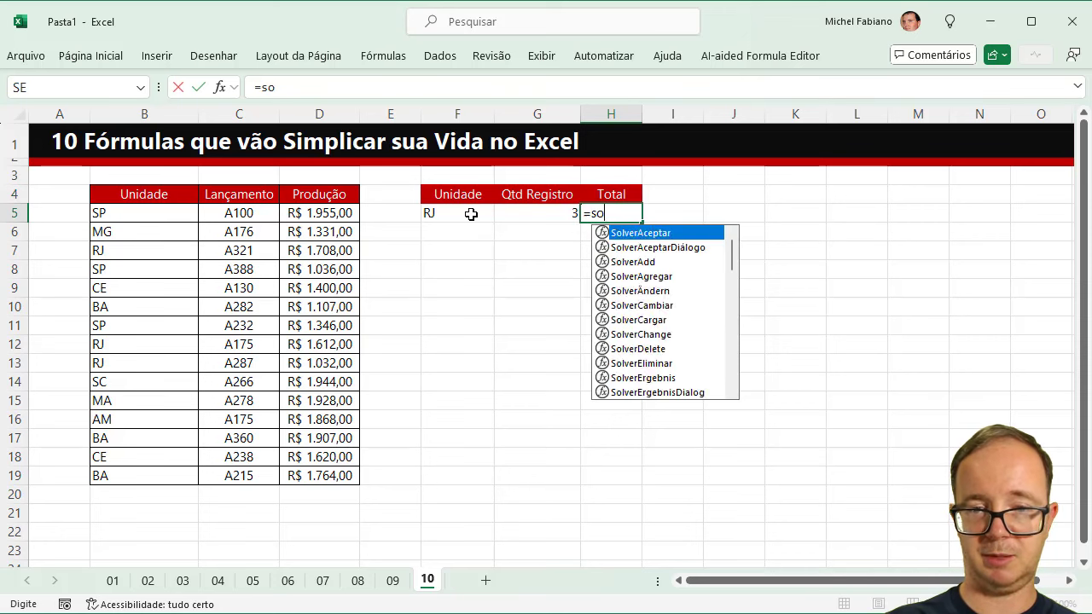
type("mase(")
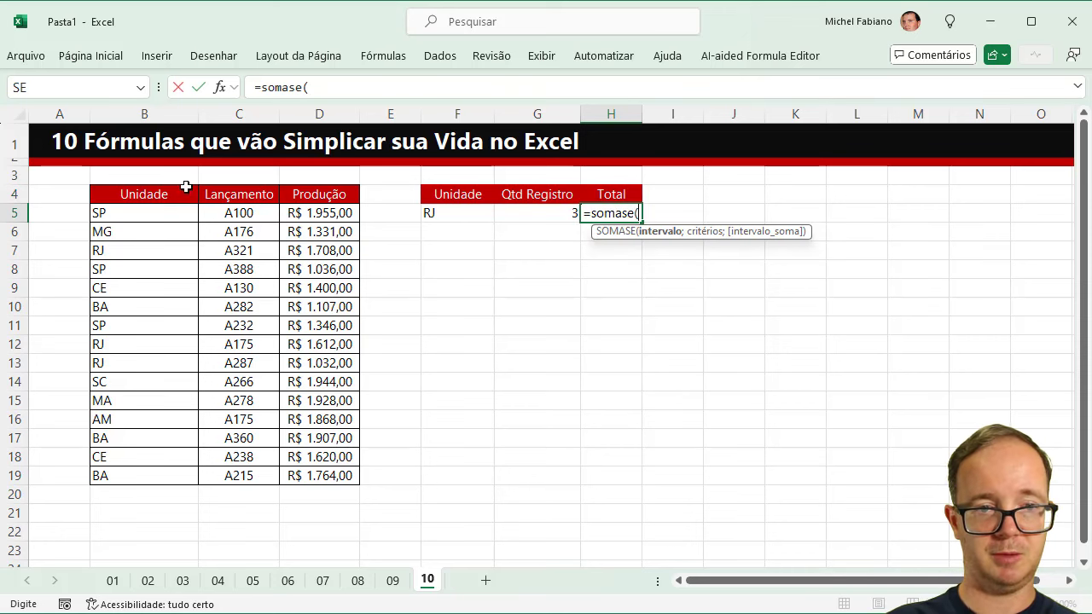
left_click(152, 113)
type(";")
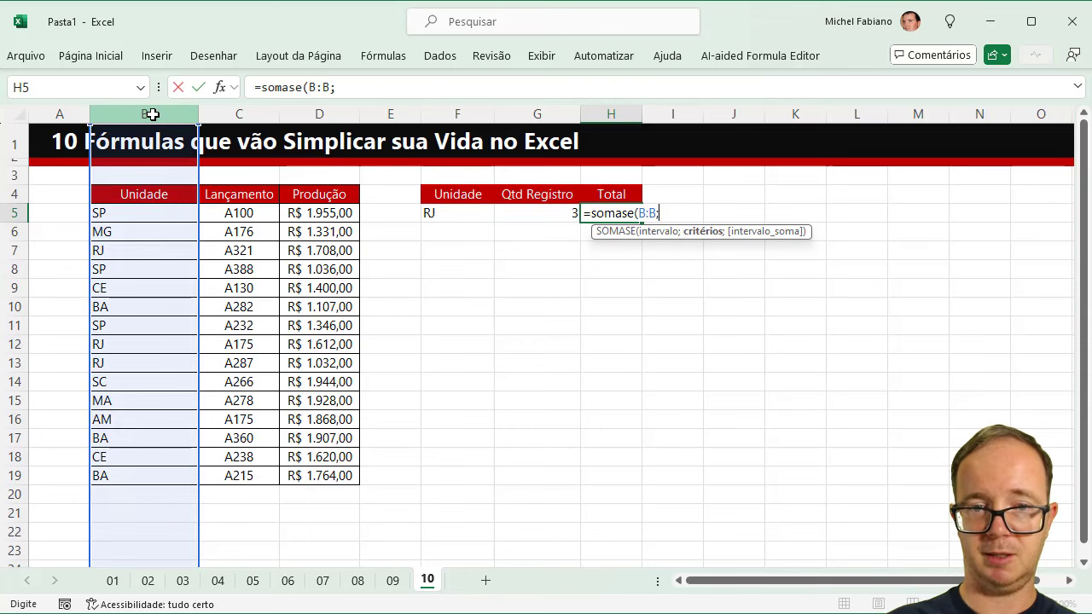
left_click(464, 212)
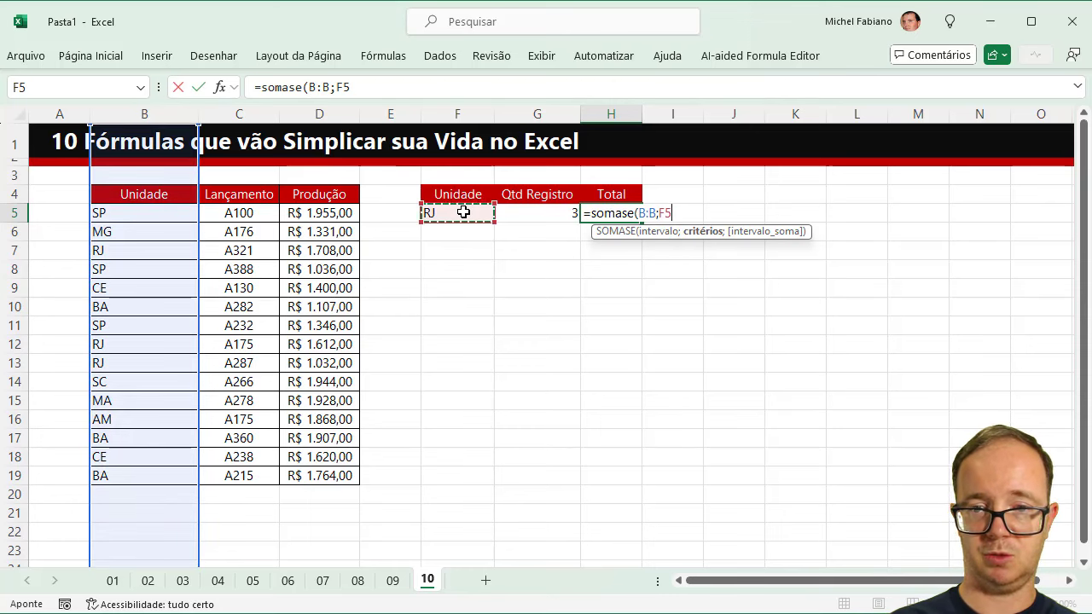
type(";")
left_click(308, 113)
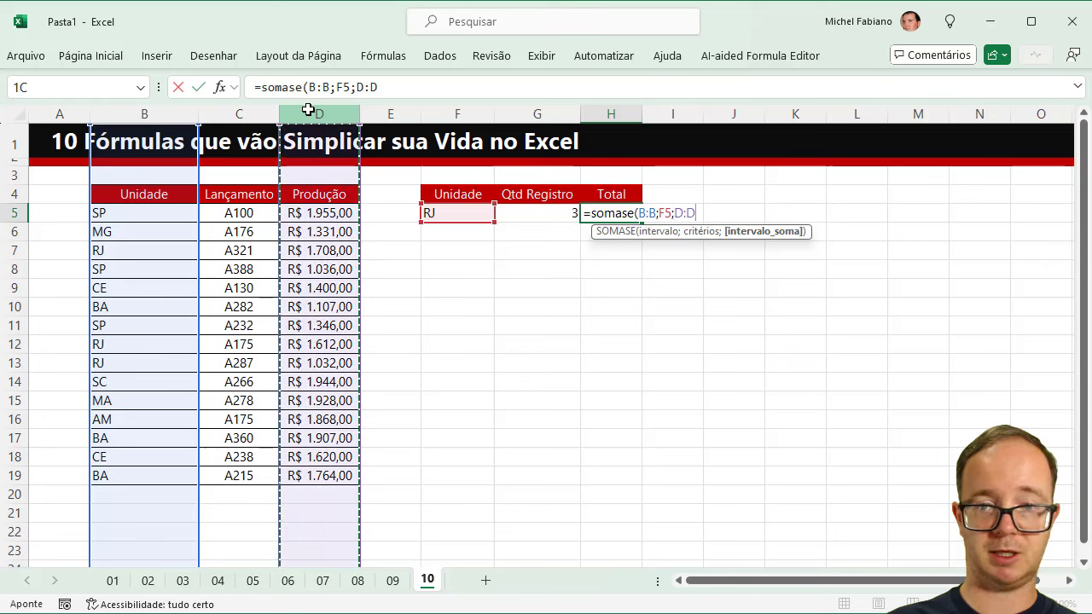
type(")")
key("Return")
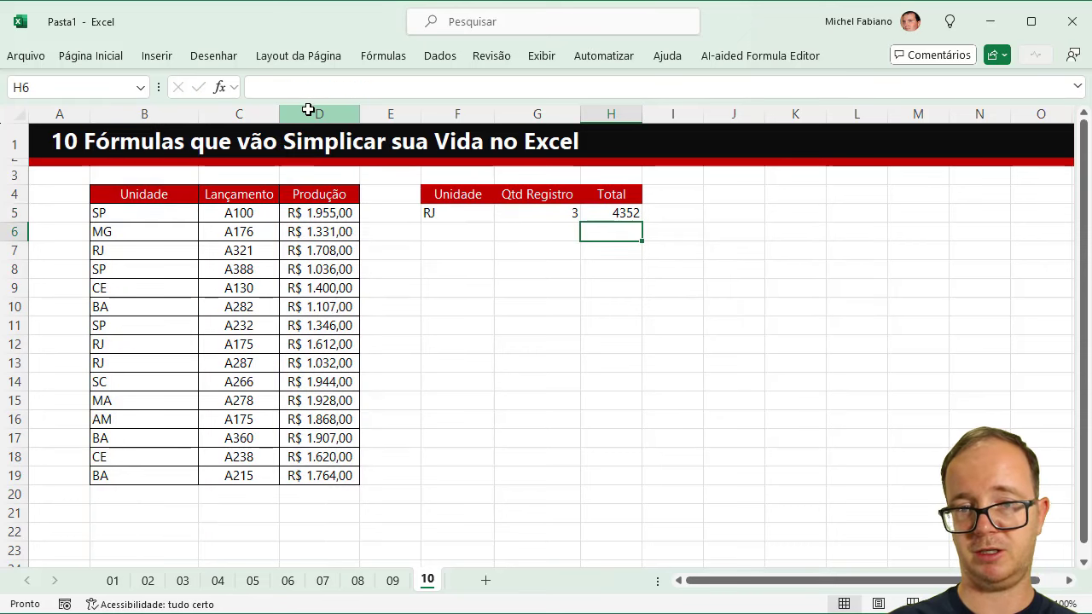
Test the F5 unit with SP, RJ and CE, ending on CE: 2 records totalling 3020.
left_click(461, 215)
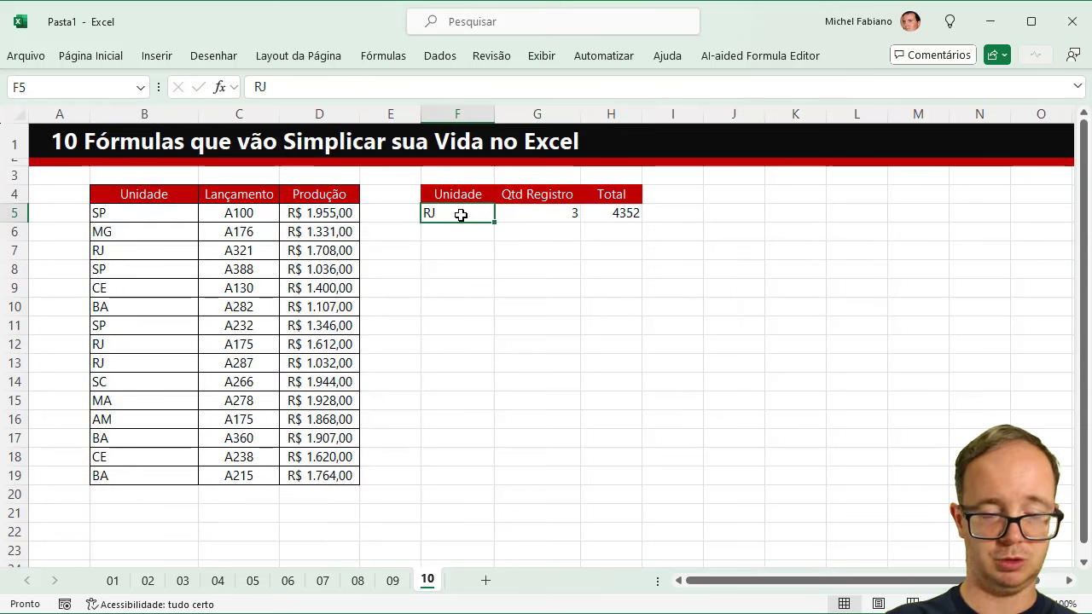
type("SP")
key("Return")
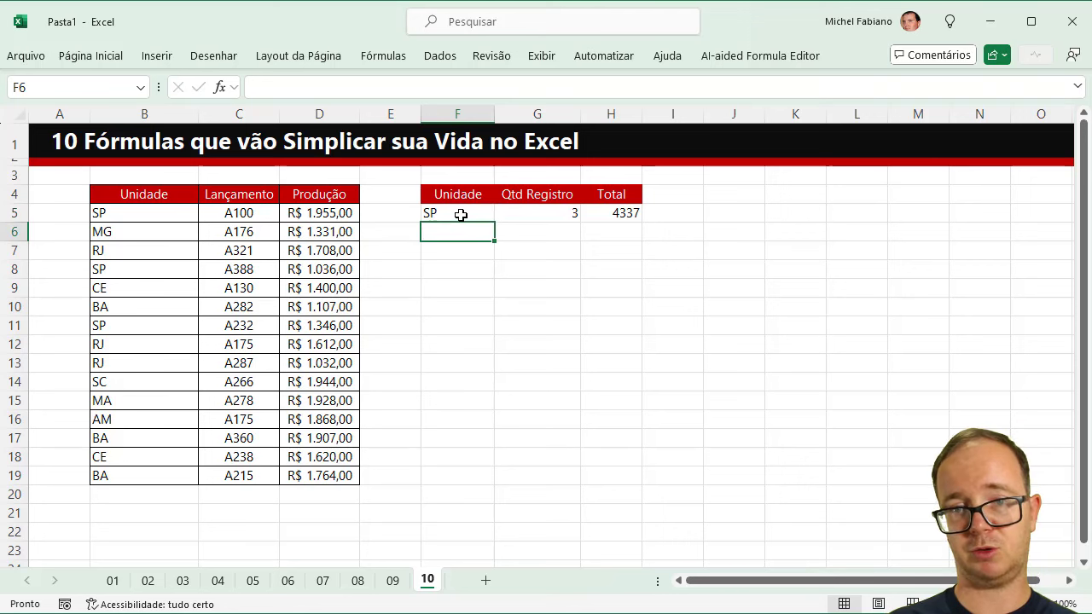
left_click(460, 215)
type("RJ")
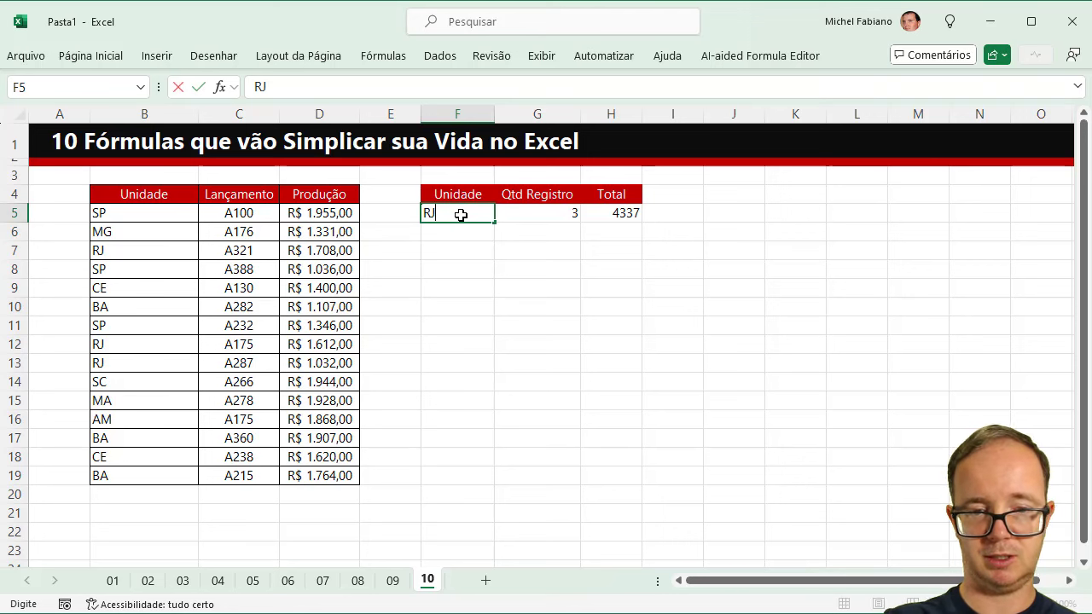
key("Return")
left_click(461, 214)
type("CE")
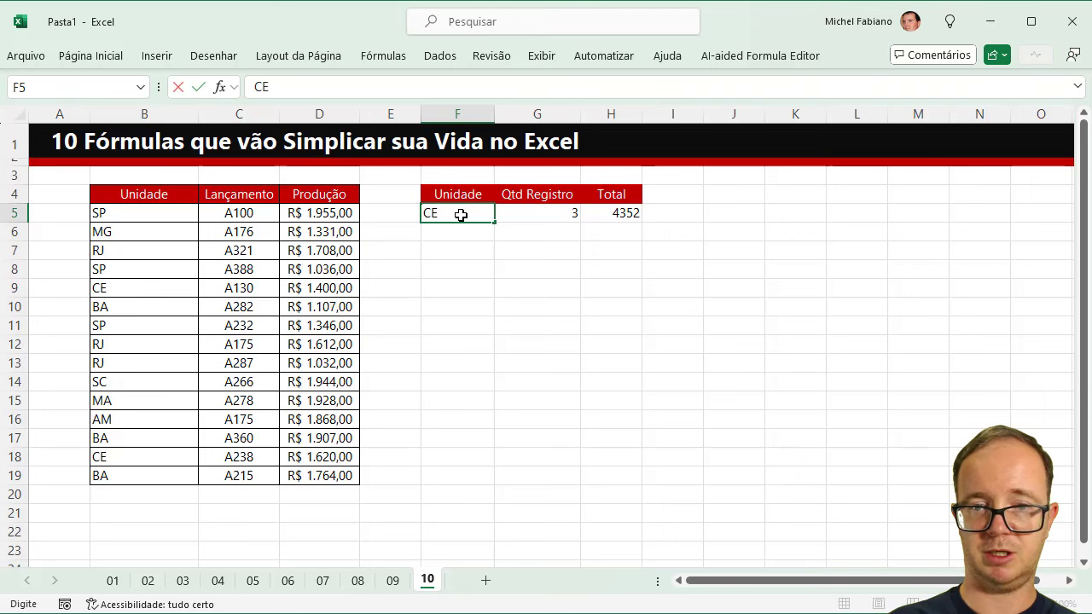
key("Return")
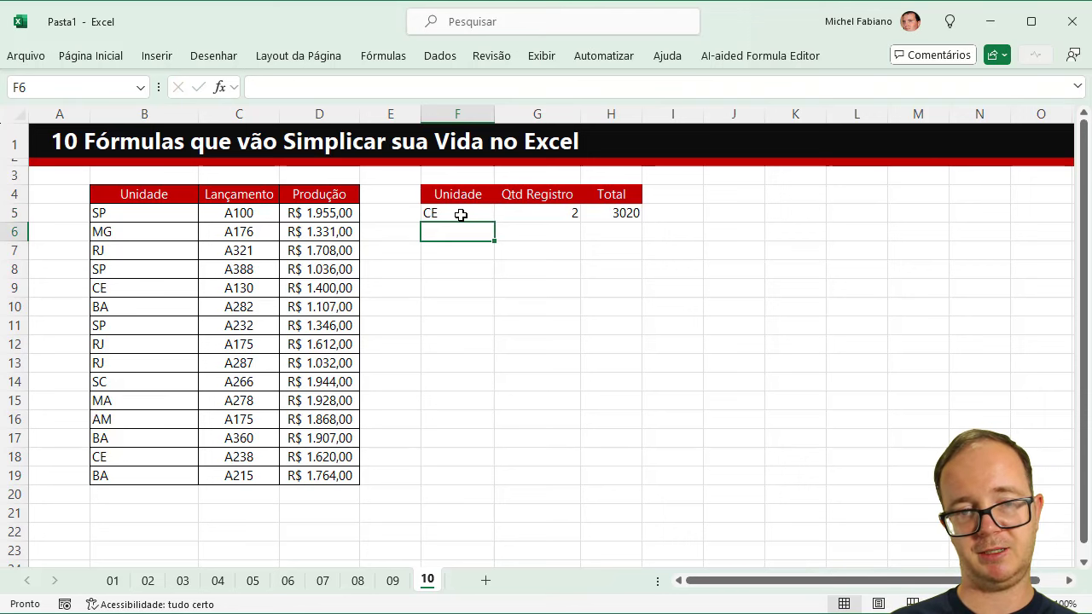